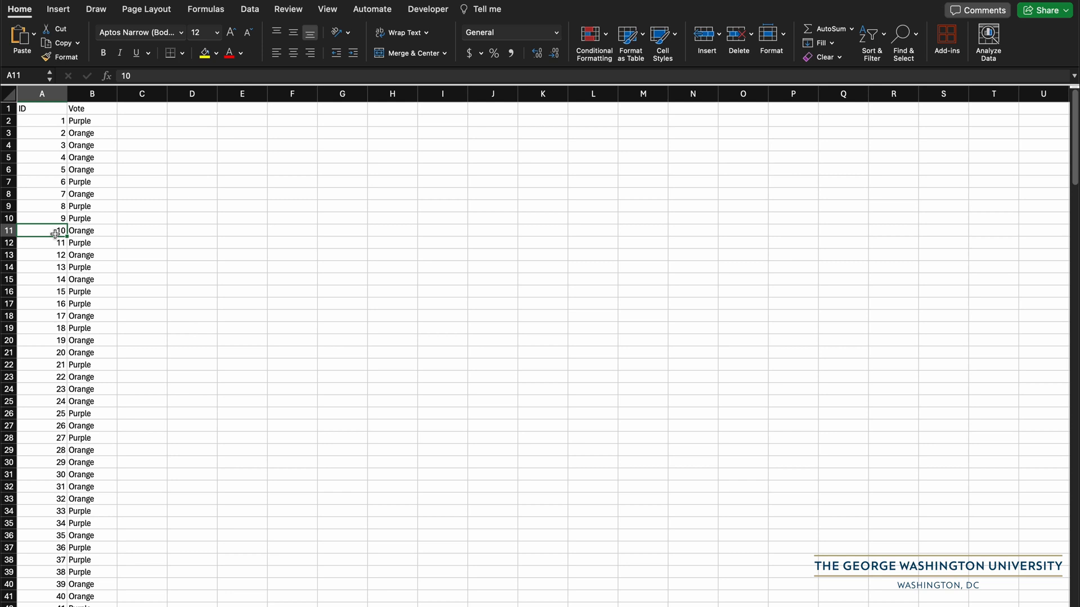
Step: Examine the Vote column's header and its first few entries in the ID and Vote data
left_click(84, 110)
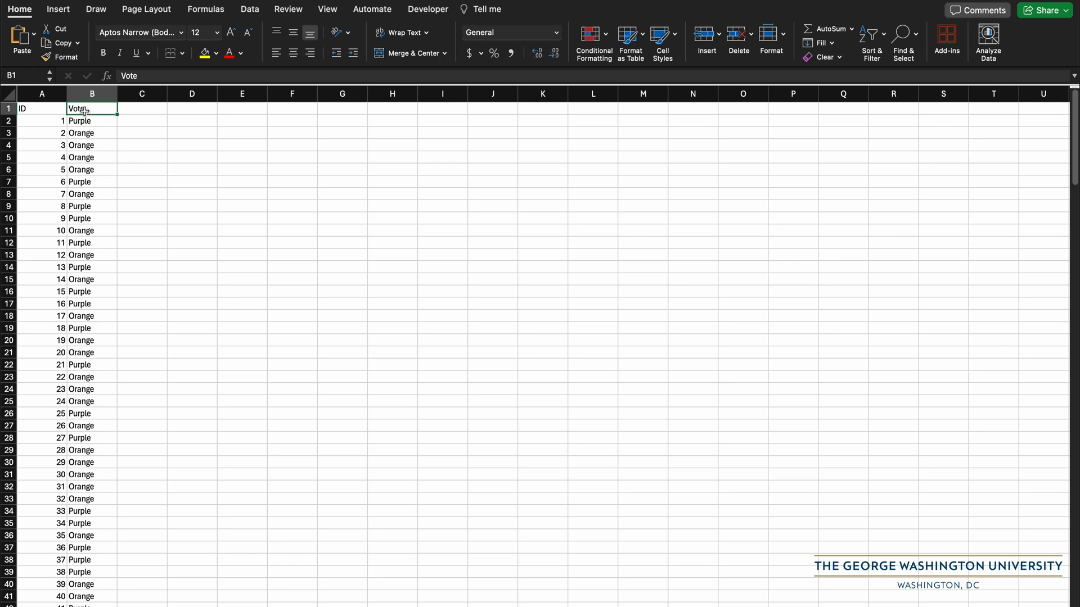
key("Down")
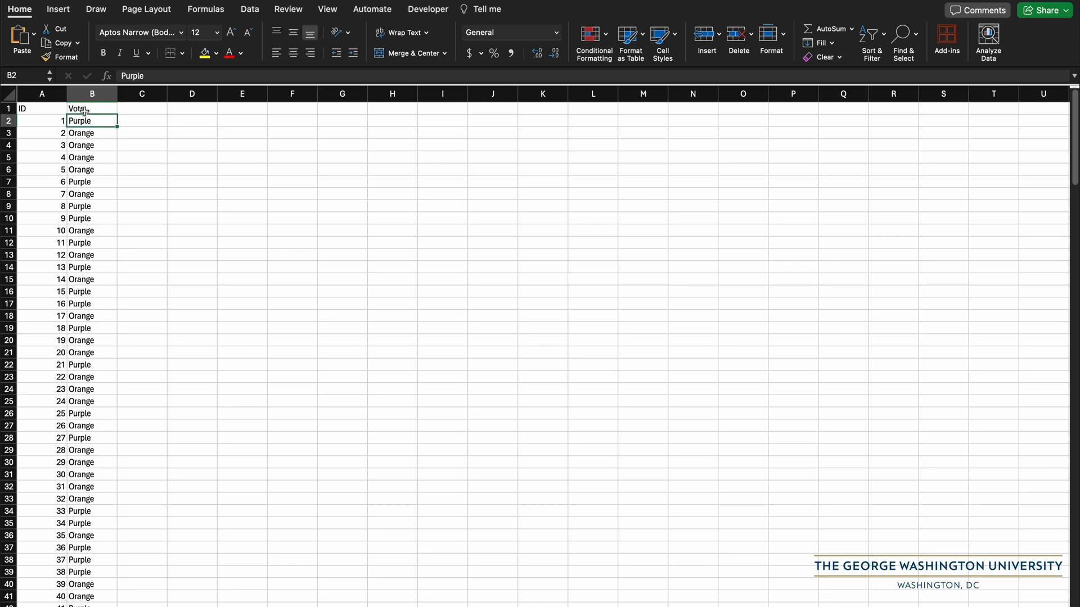
key("Down")
key("Down")
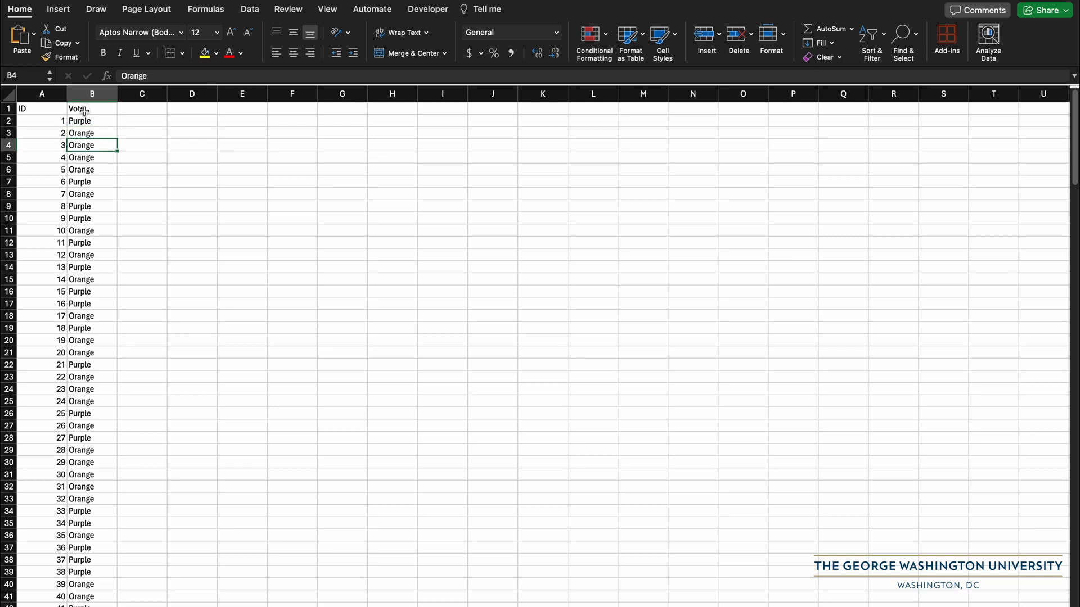
key("Up")
key("Up")
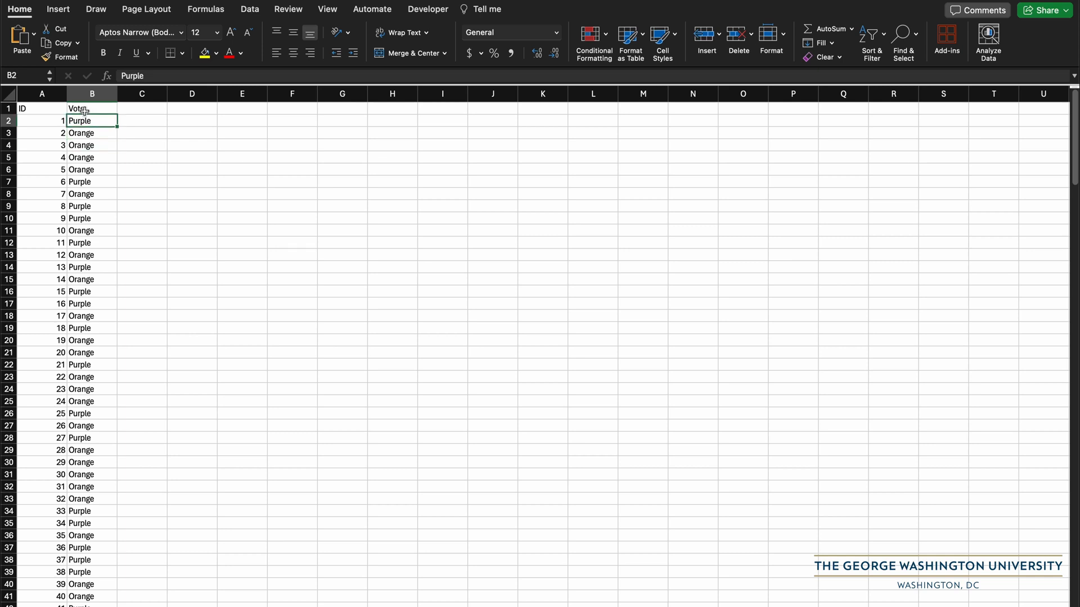
key("Down")
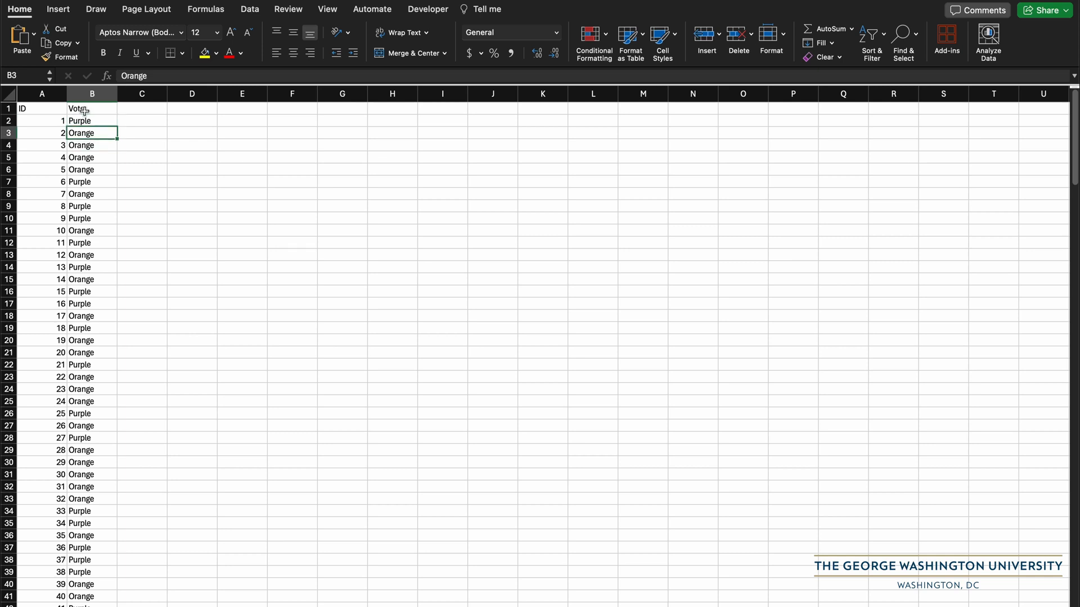
key("Down")
key("Down")
key("Down")
key("Down")
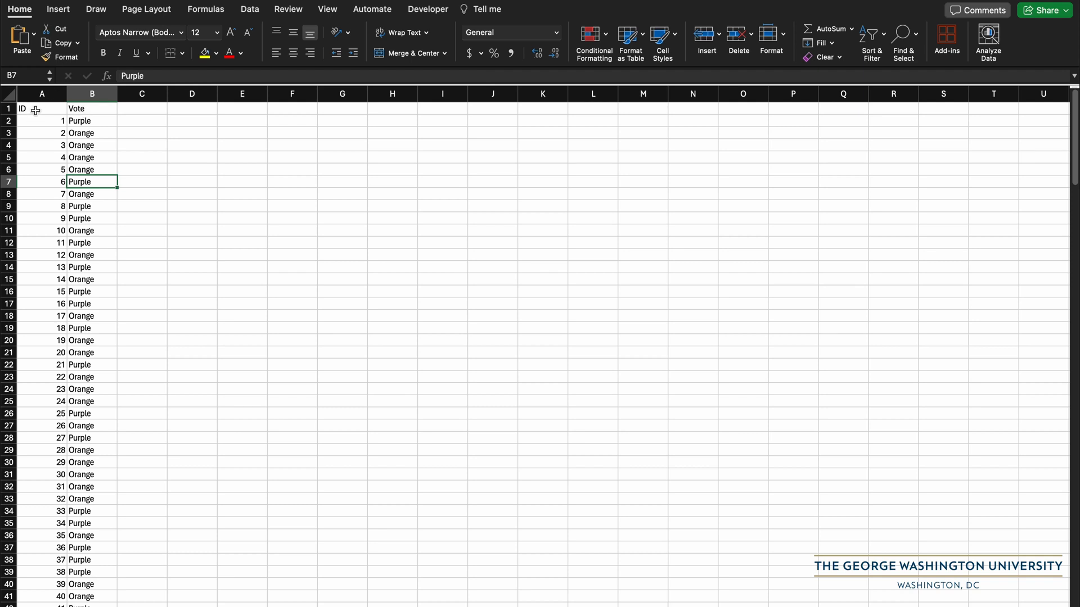
Step: Copy the ID and Vote data in A1:B227 and paste it as values into the following blank worksheet at A1
left_click(35, 110)
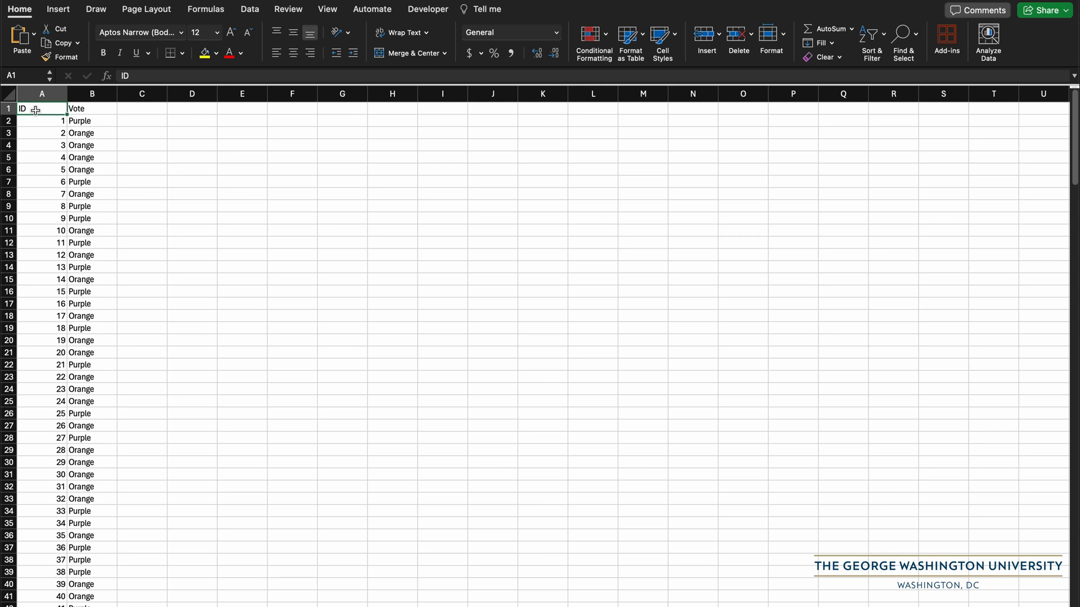
key("shift+Right")
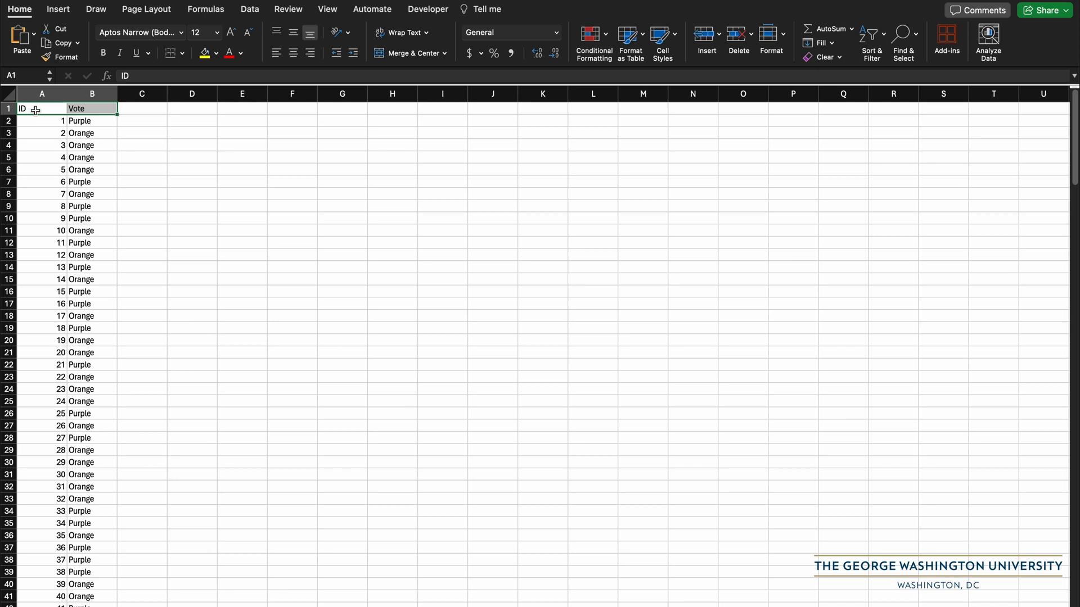
key("ctrl+shift+Down")
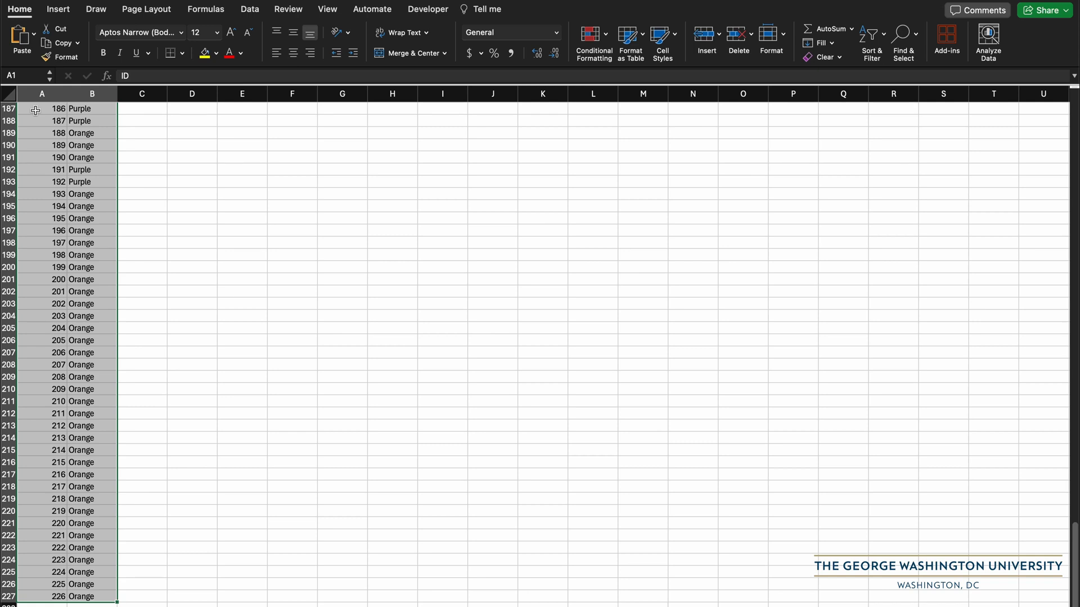
key("super+c")
scroll(36, 110, "up", 20)
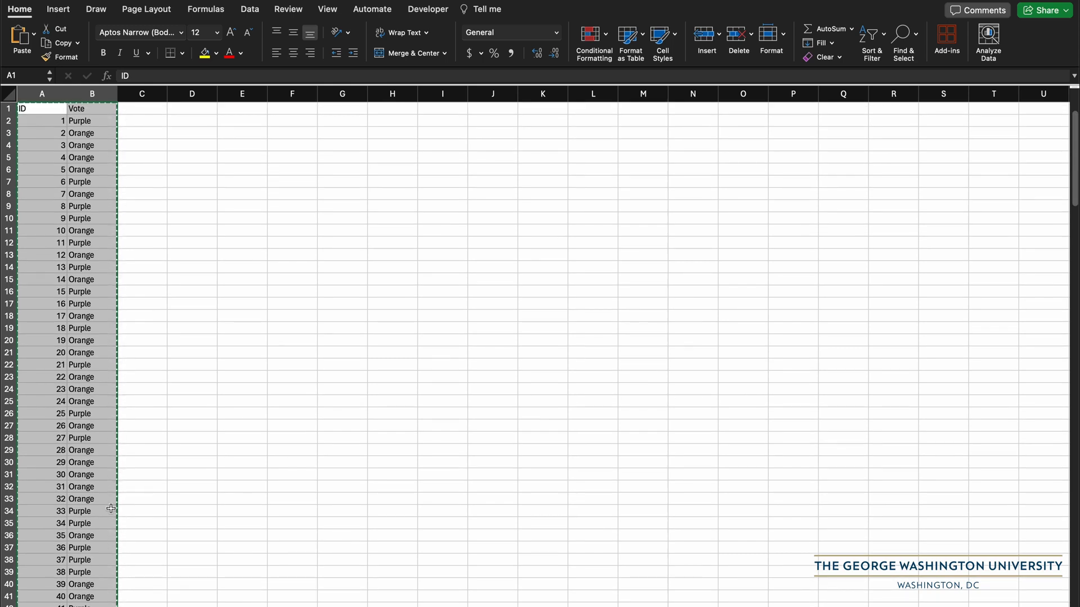
key("ctrl+Page_Down")
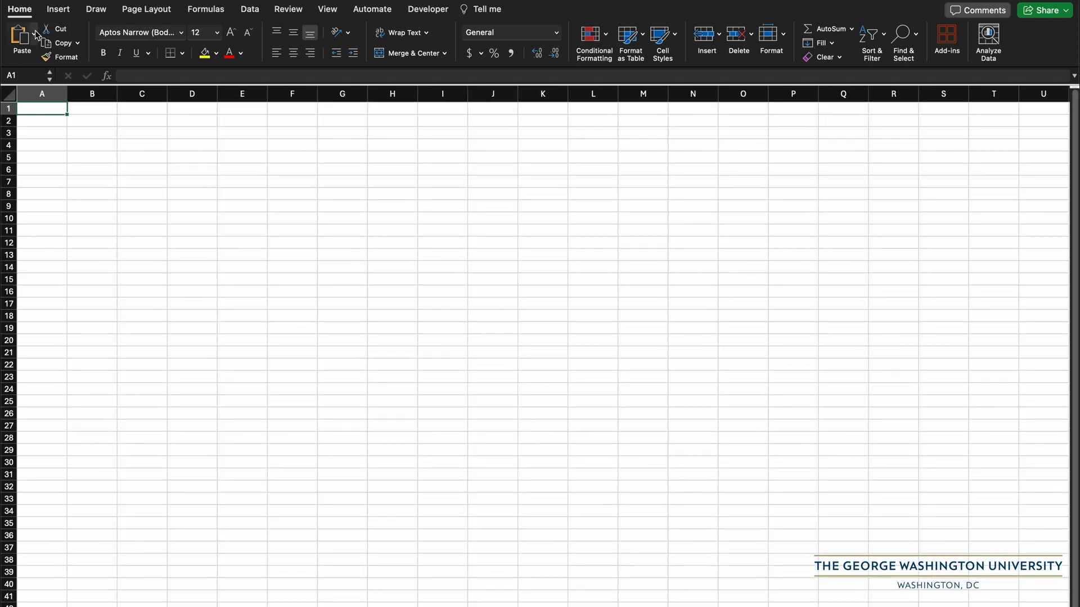
left_click(35, 34)
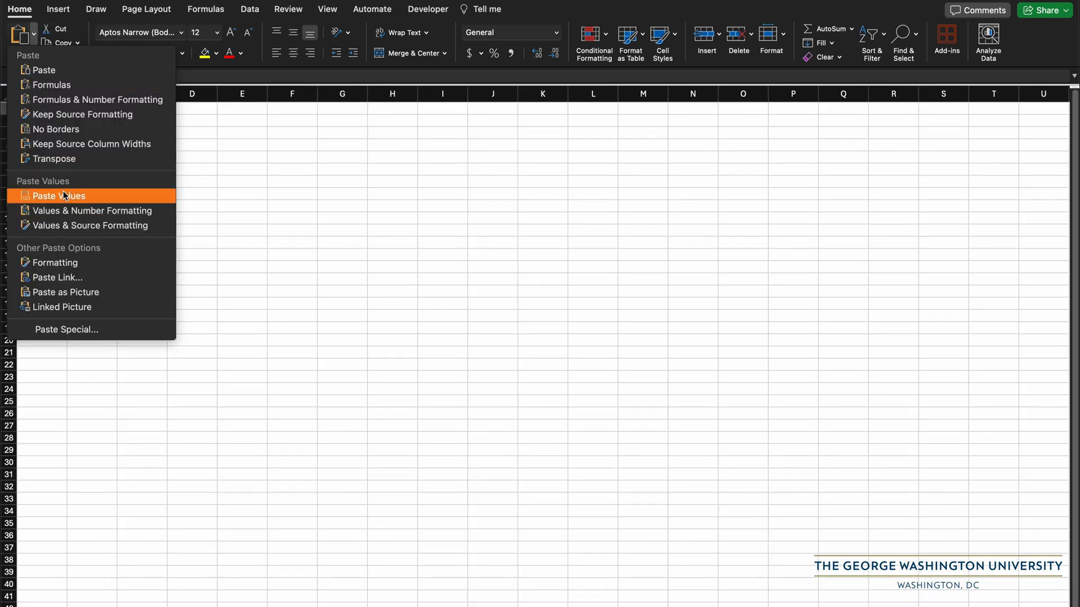
left_click(65, 197)
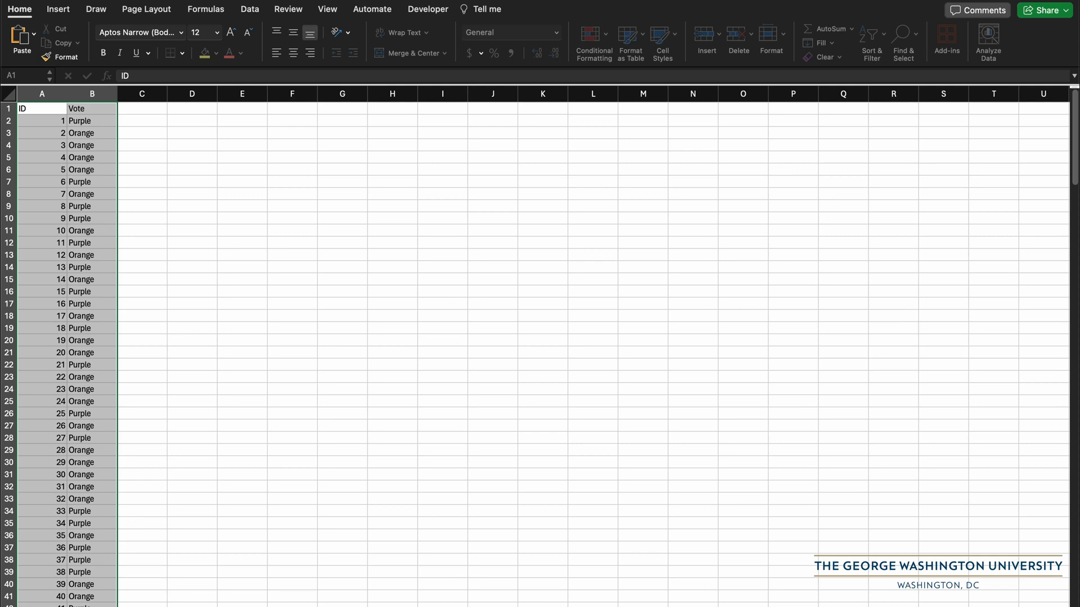
Step: Open another blank worksheet and rename it Z Test
left_click(141, 606)
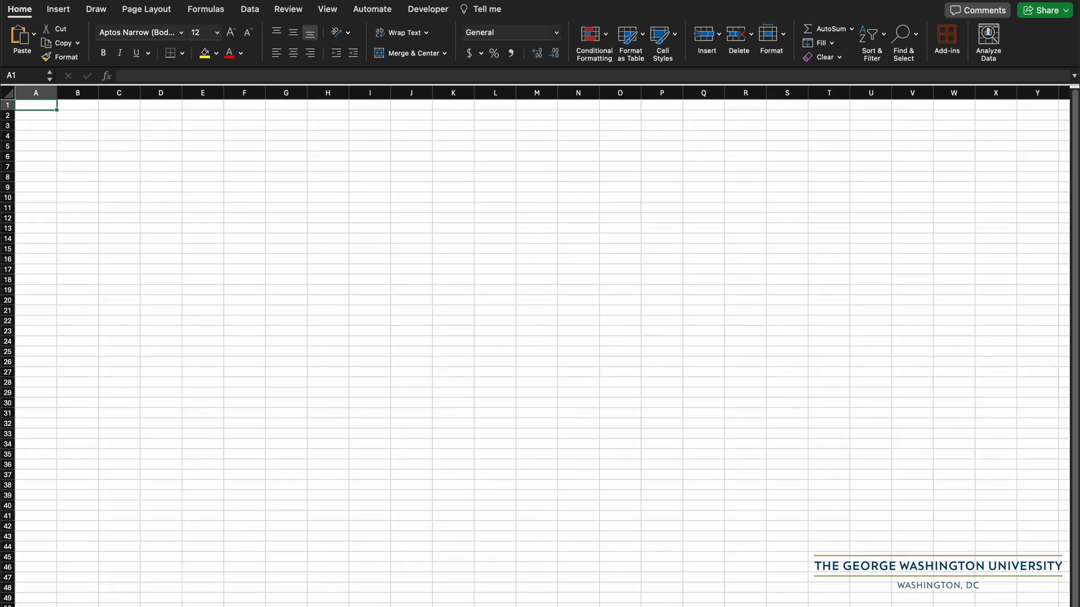
double_click(141, 606)
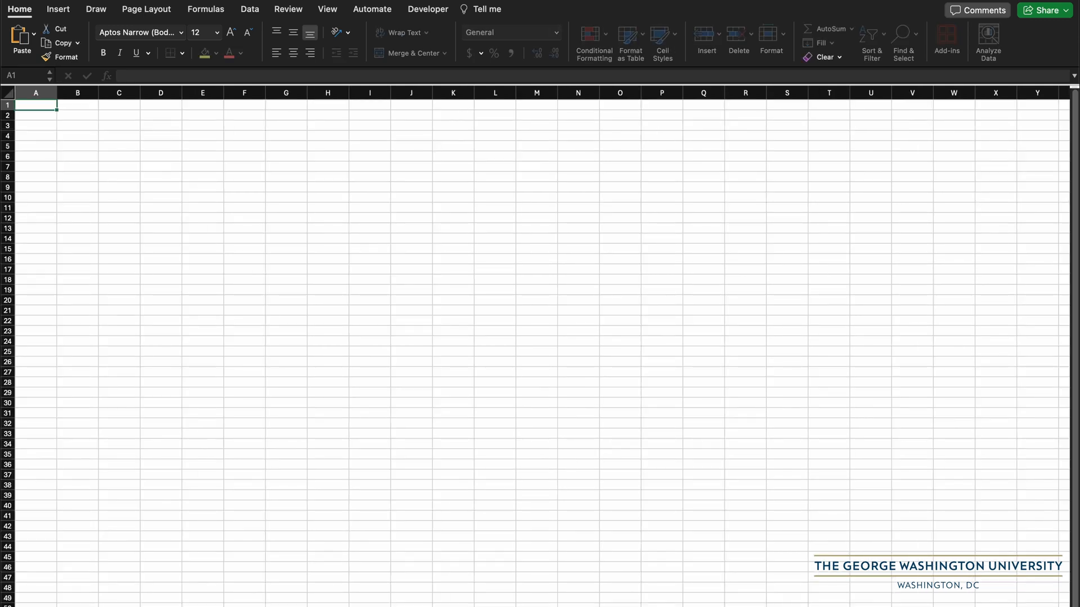
key("BackSpace")
Step: Paste the copied ID and Vote data as values starting at cell A1 of the empty Z Test sheet
left_click(41, 106)
scroll(41, 106, "up", 2)
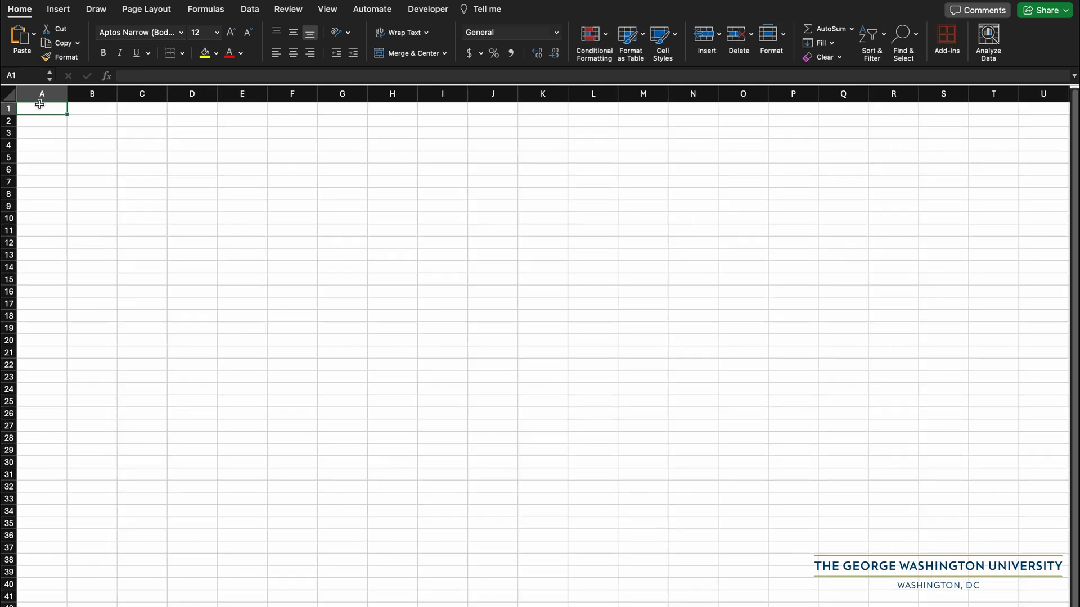
left_click(34, 35)
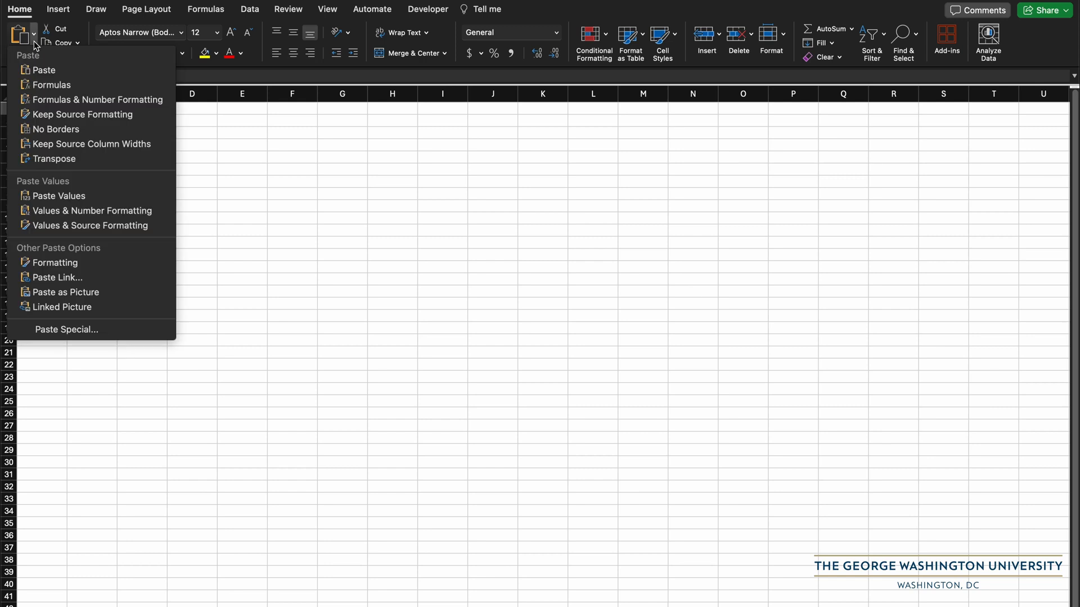
left_click(53, 199)
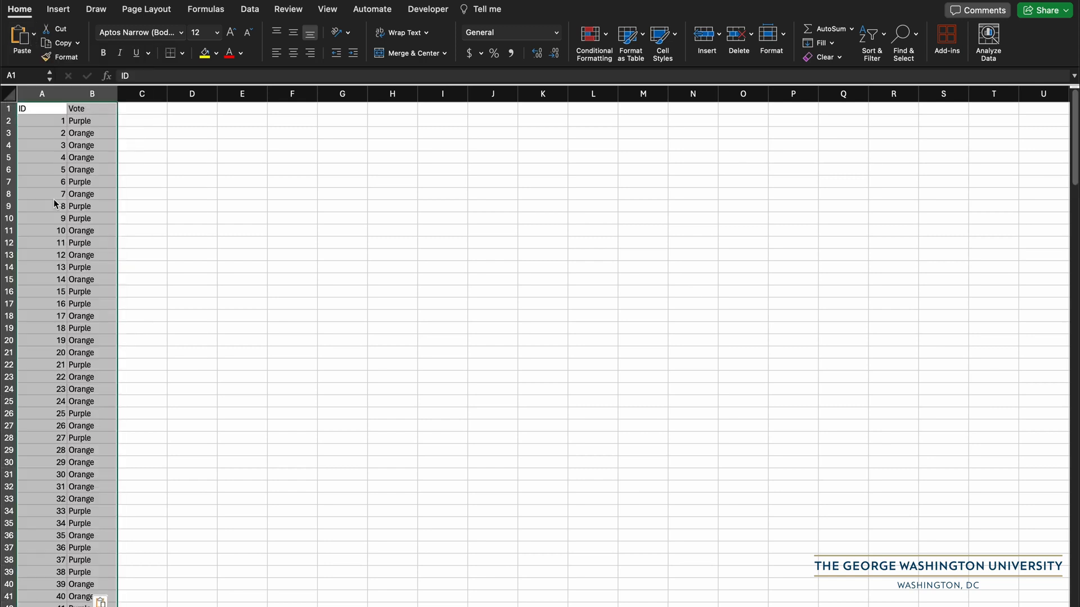
Step: Convert the pasted range A1:B227 into a table with headers
left_click(58, 10)
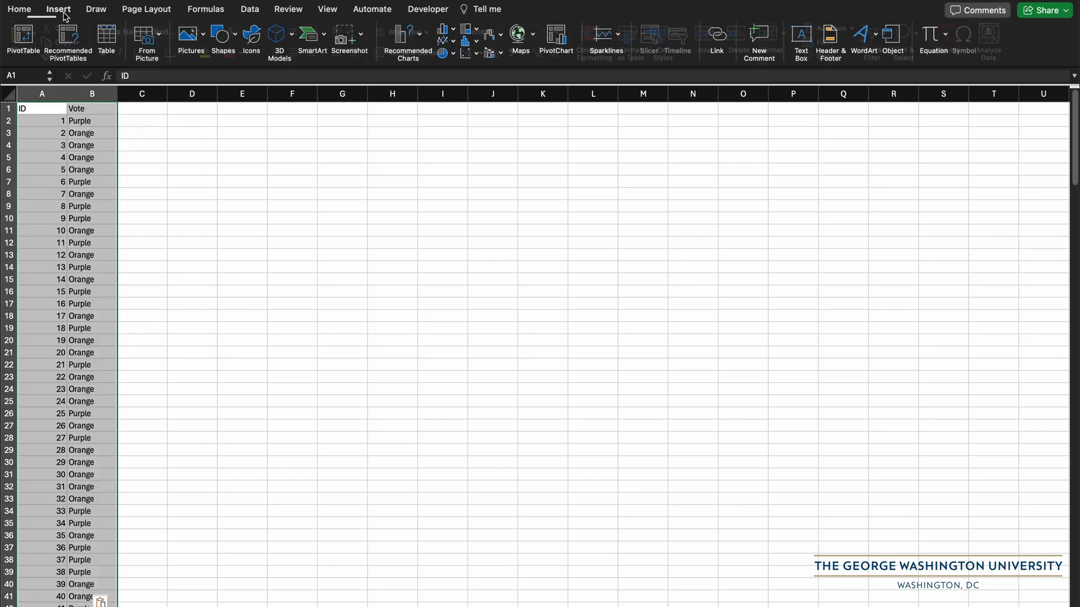
left_click(113, 35)
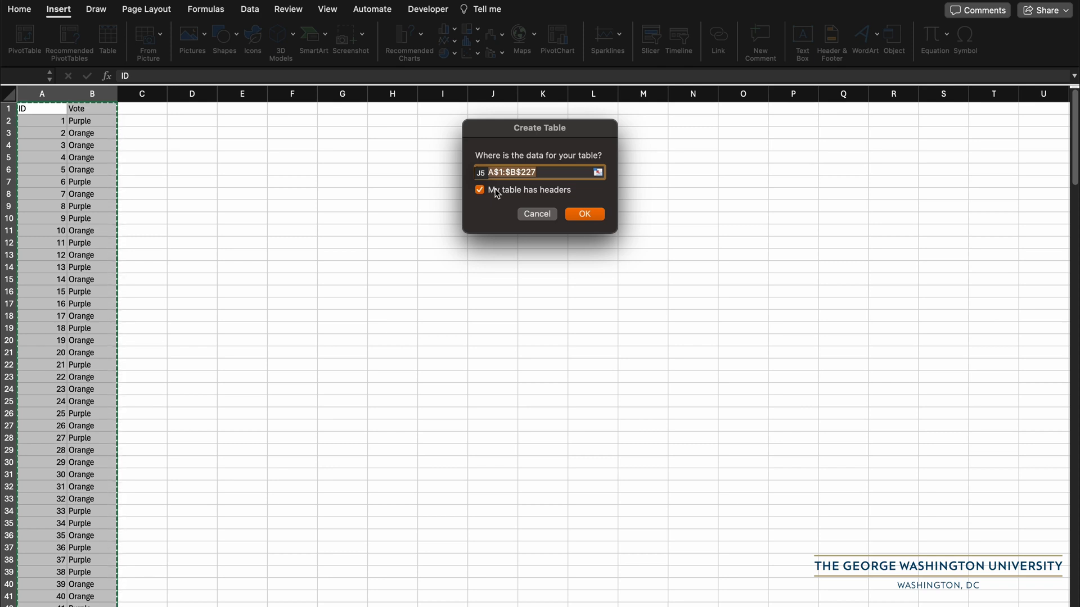
key("Return")
left_click(87, 218)
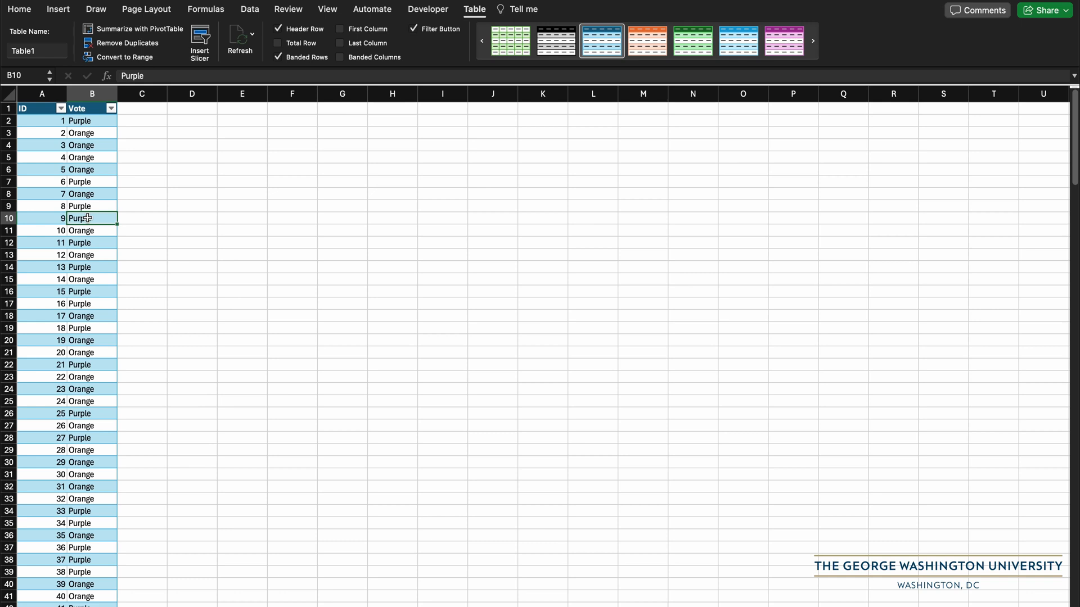
left_click(85, 160)
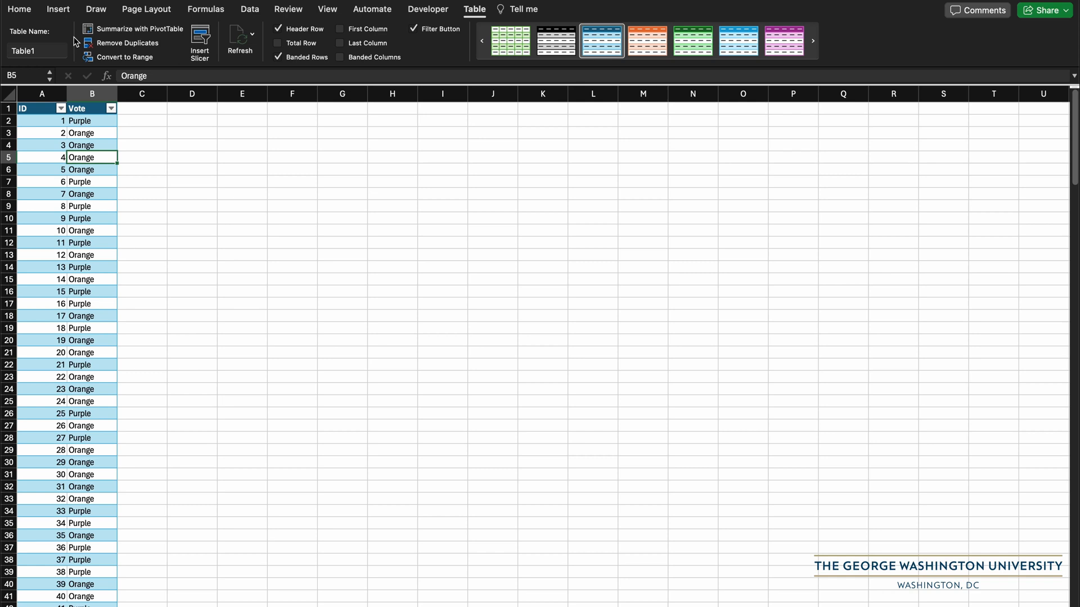
left_click(84, 193)
left_click(44, 205)
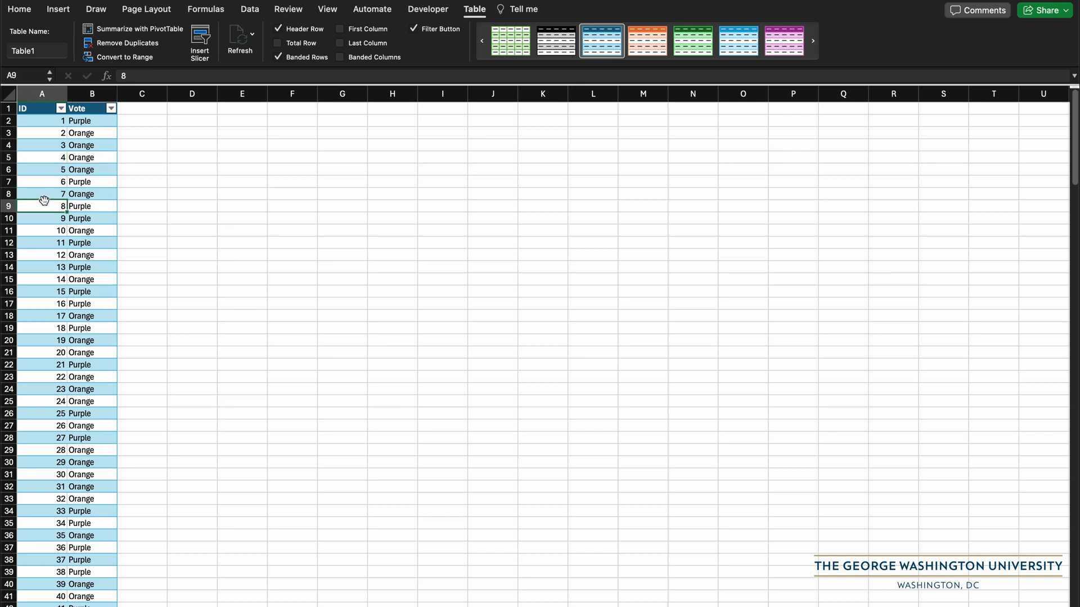
left_click(92, 216)
Step: Create a PivotTable from Table1 on the existing Z Test worksheet at cell E1
left_click(76, 258)
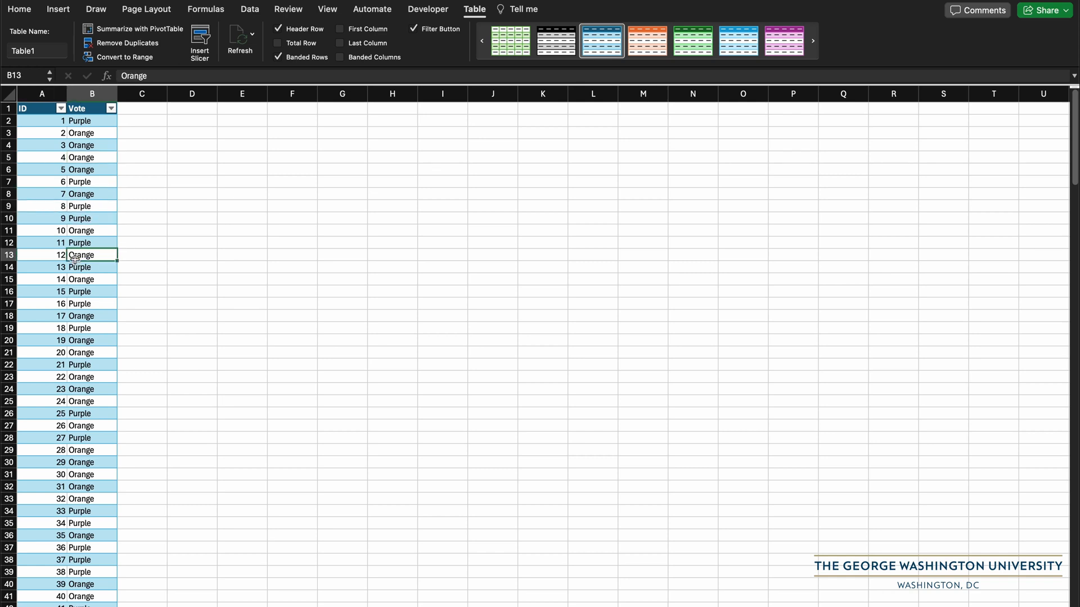
left_click(61, 12)
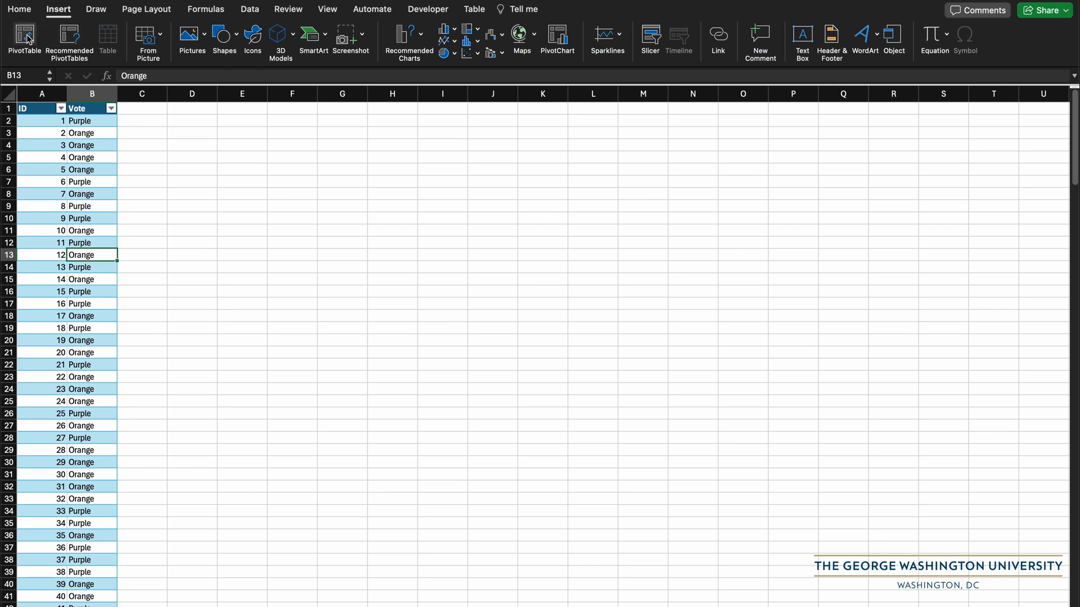
left_click(25, 37)
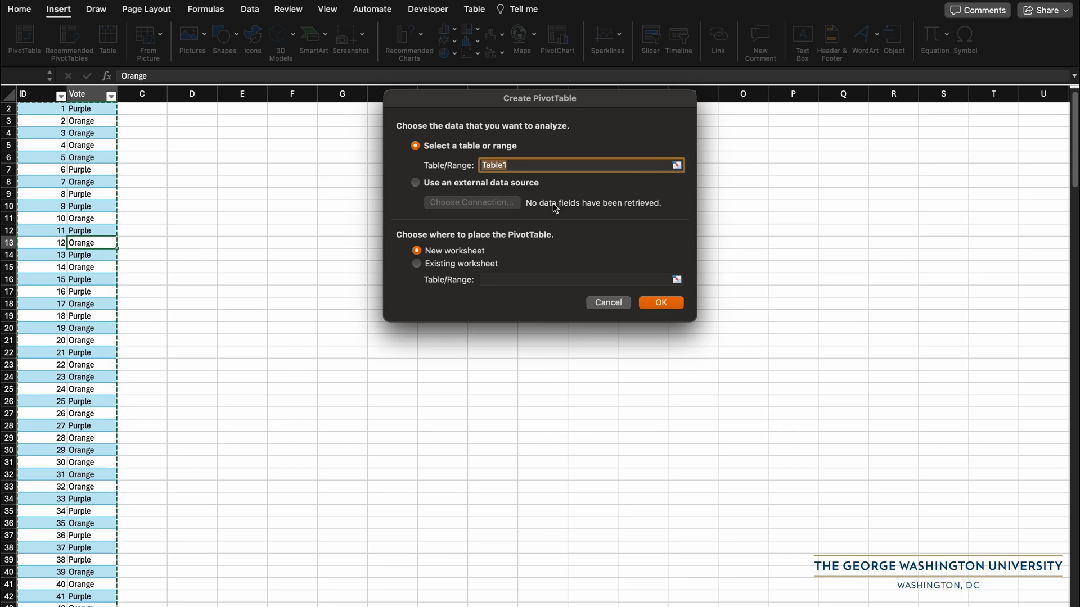
left_click(416, 264)
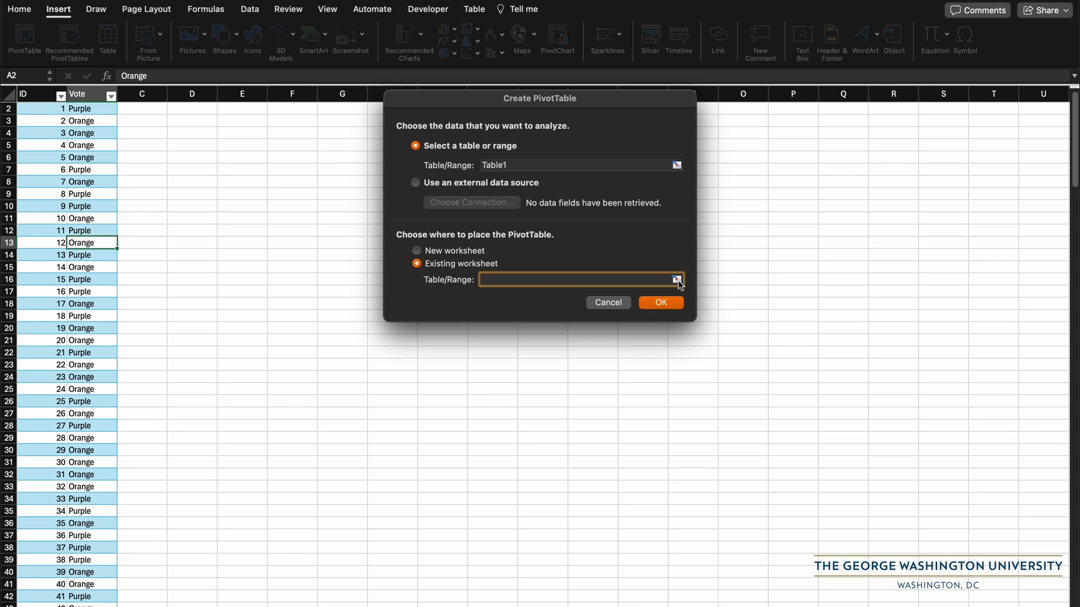
left_click(677, 279)
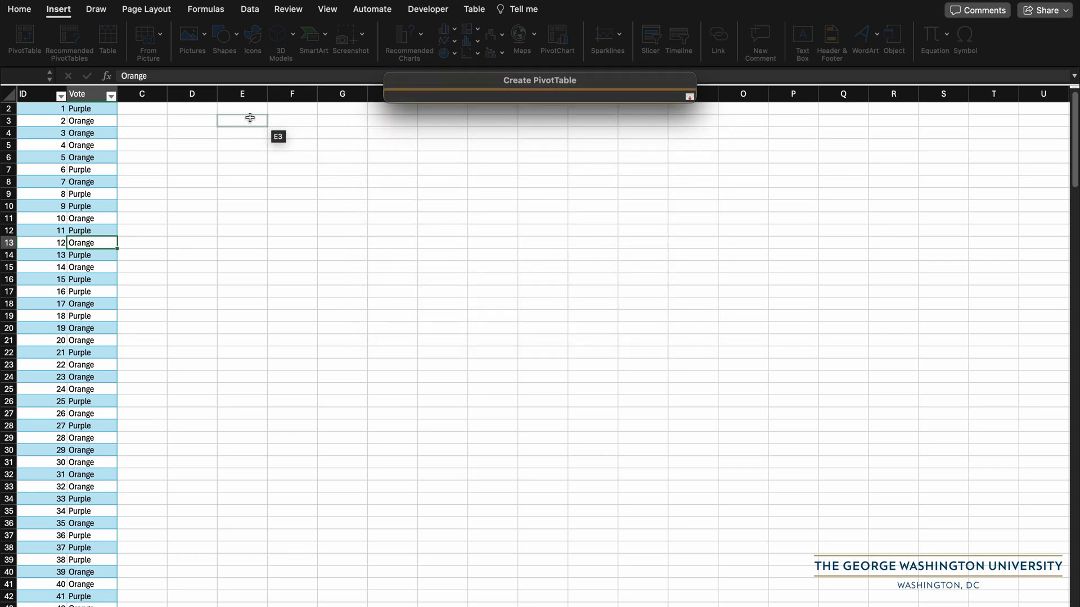
scroll(243, 108, "up", 1)
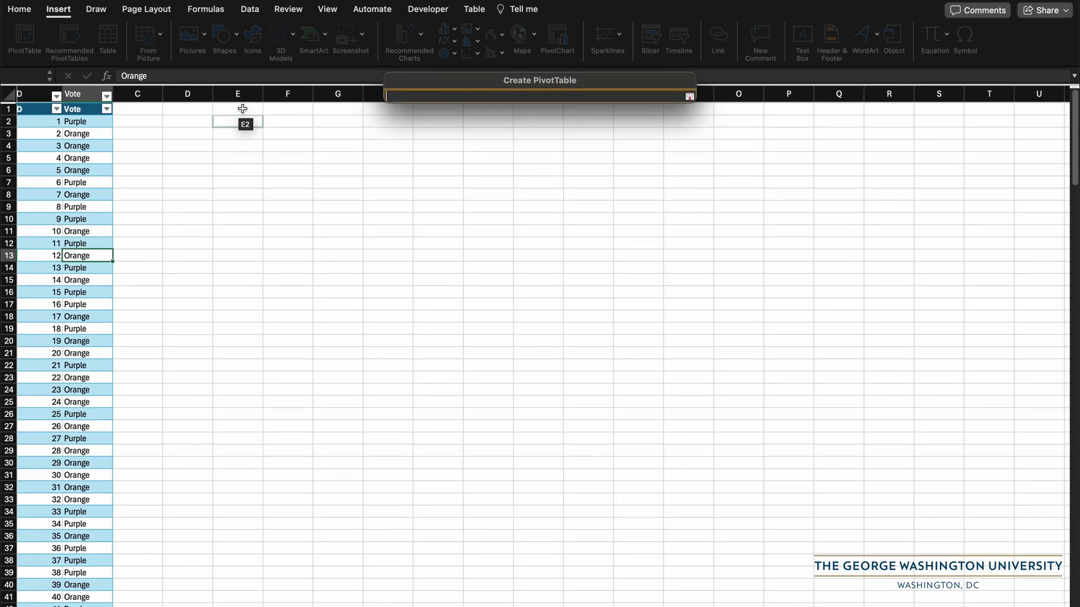
left_click(241, 108)
left_click(689, 96)
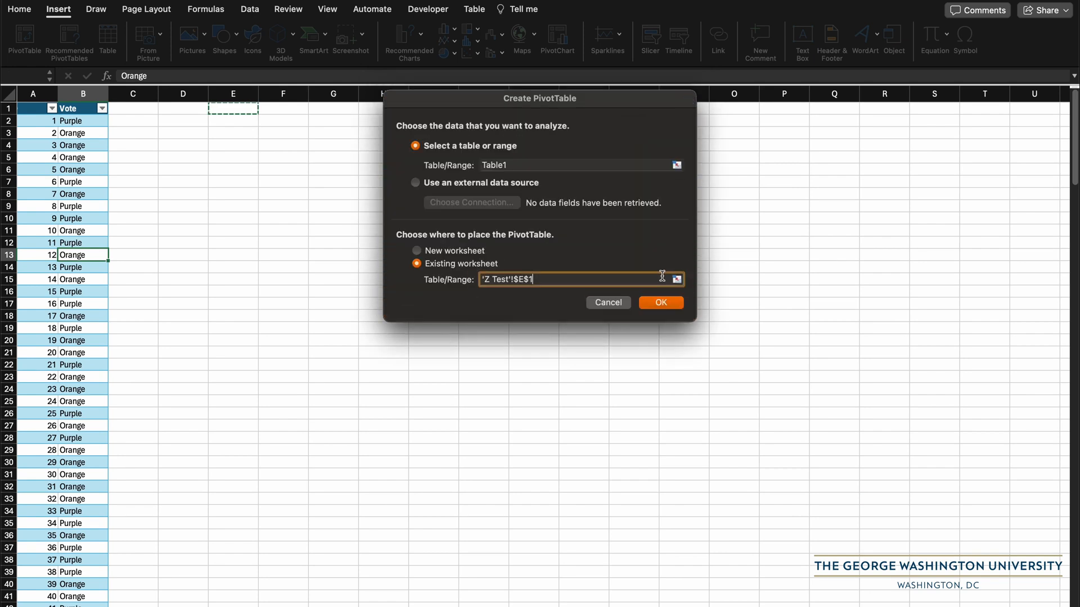
left_click(669, 303)
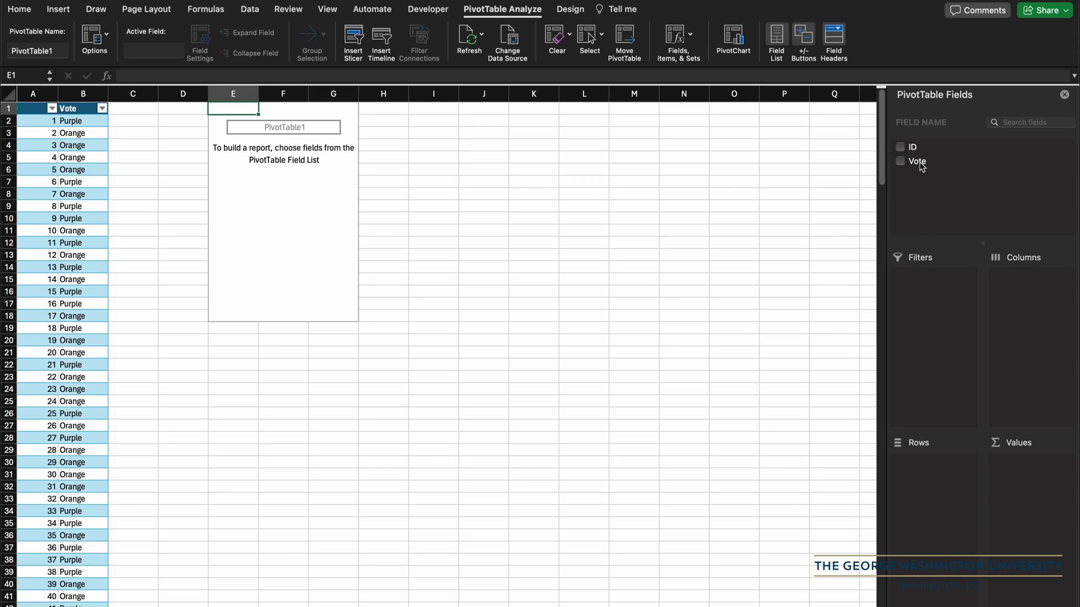
Step: Add the Vote field to the PivotTable's rows and also to its values as a count
left_click_drag(922, 167, 933, 477)
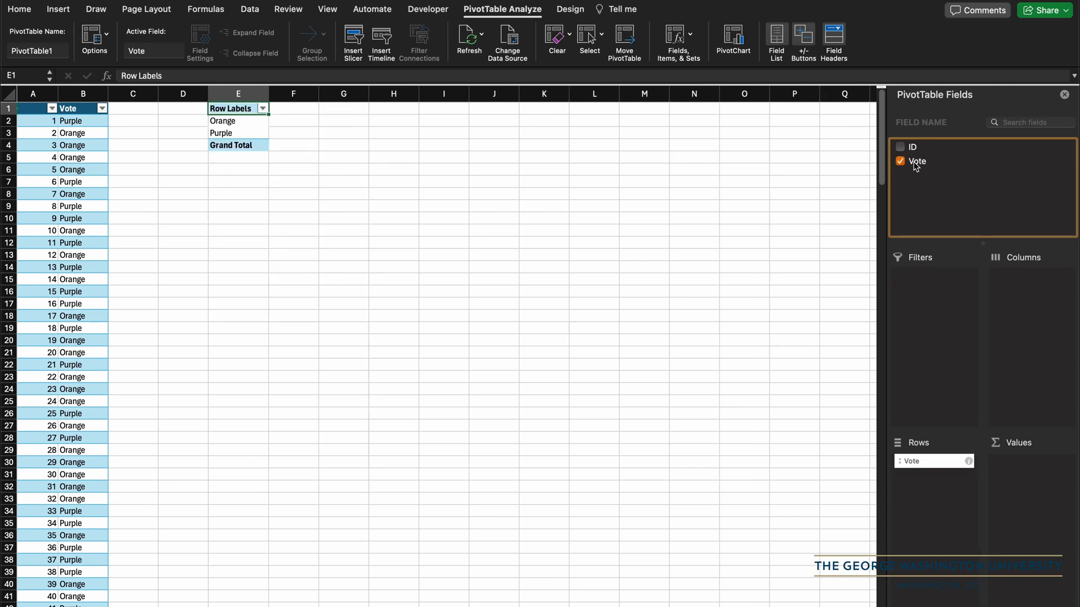
left_click_drag(916, 167, 1015, 468)
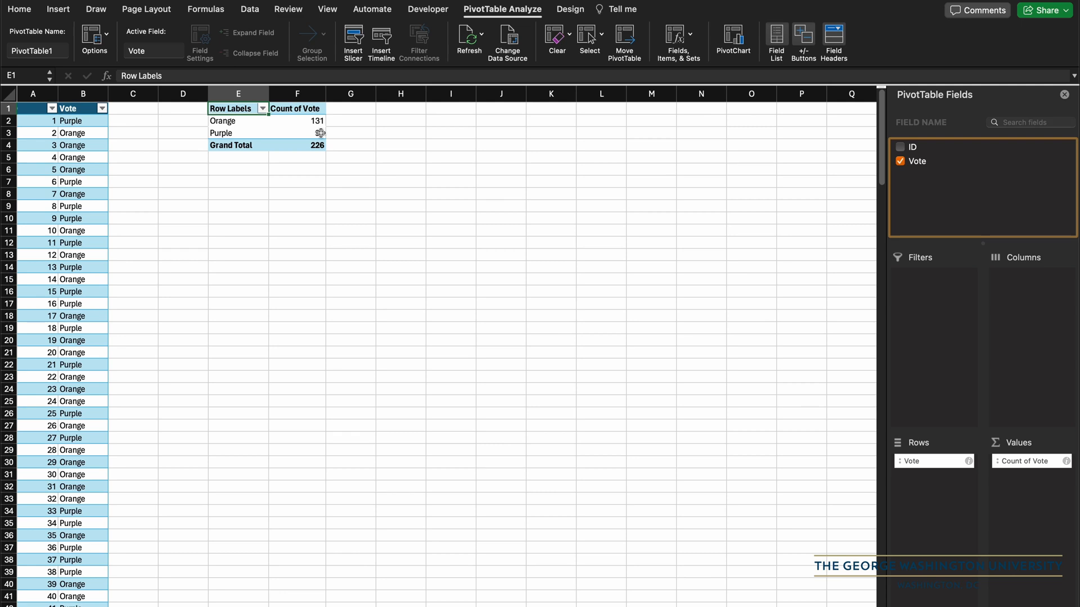
Step: Enter the label Null Hypothesis in cell E10 below the PivotTable and move to cell F10
left_click(221, 219)
type("Null")
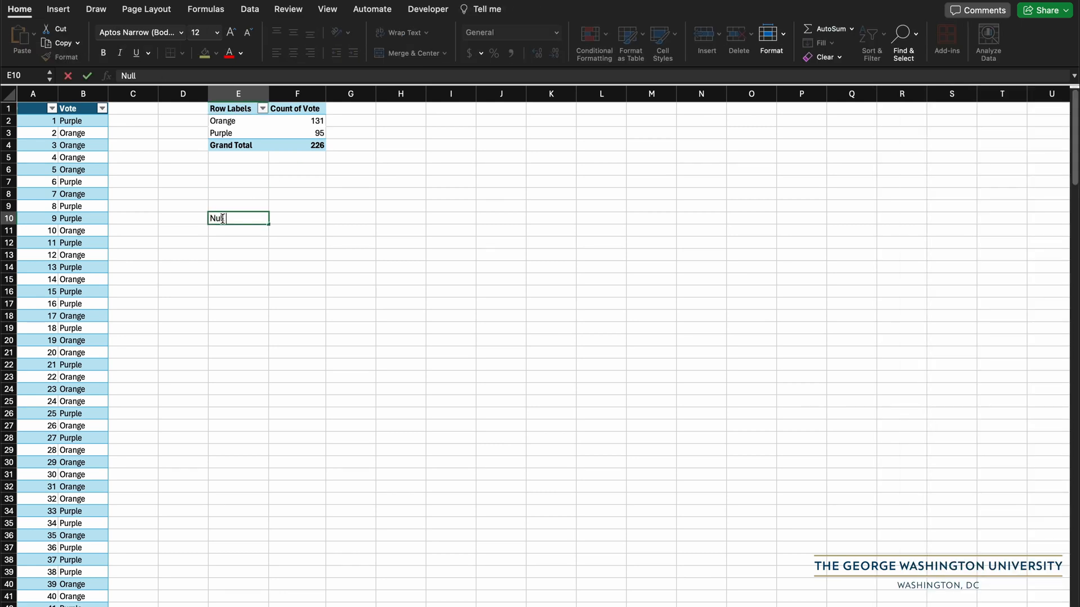
type(" Hypothesis")
left_click(295, 219)
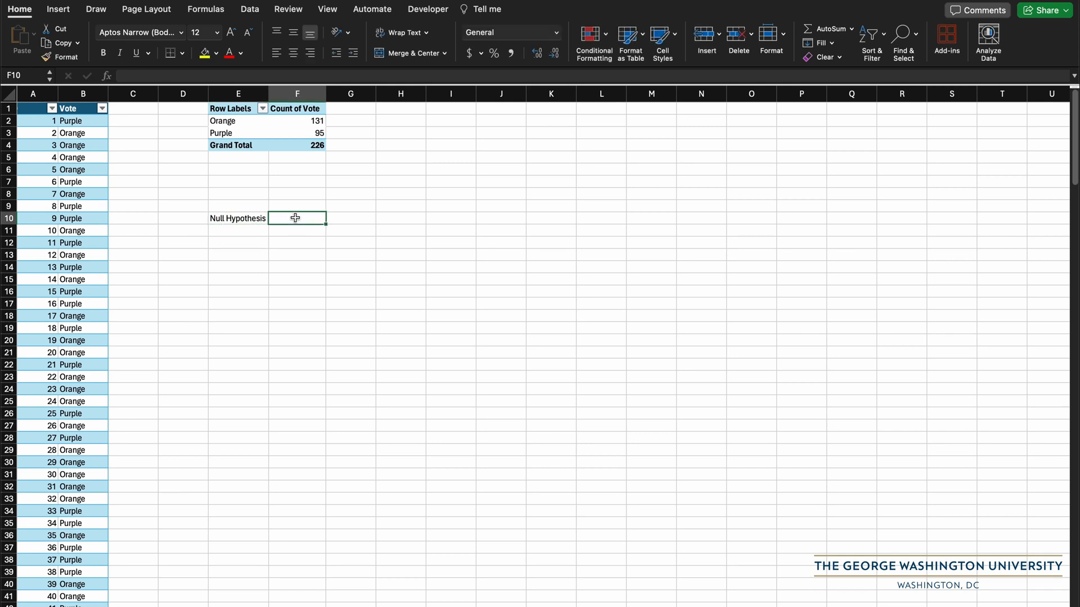
Step: Enter 0.51 as the null hypothesis value in F10 and the label Sample proportion in E11
type("0.51")
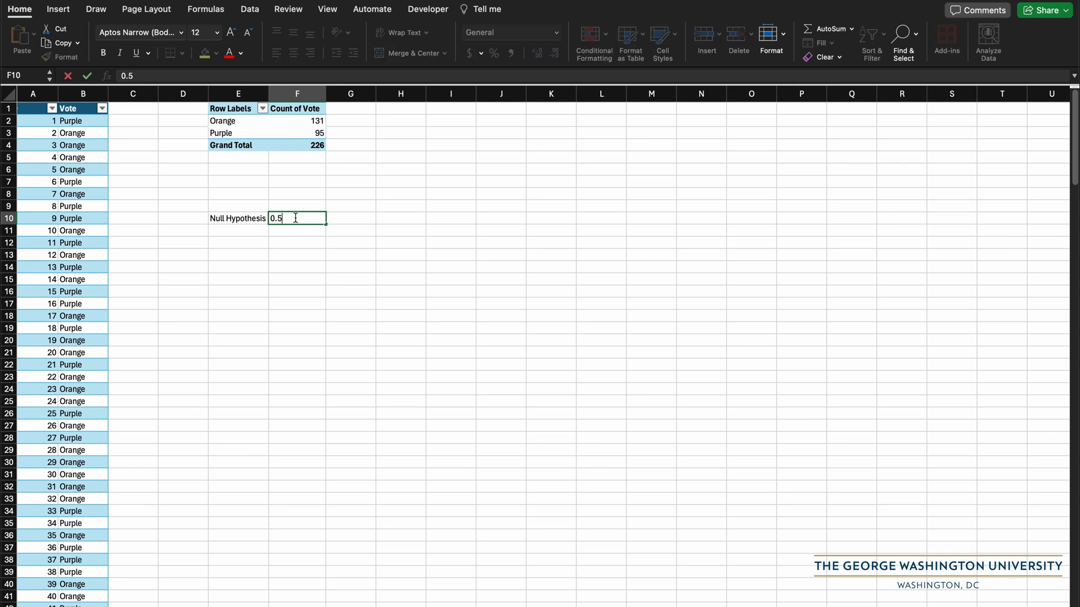
left_click(244, 228)
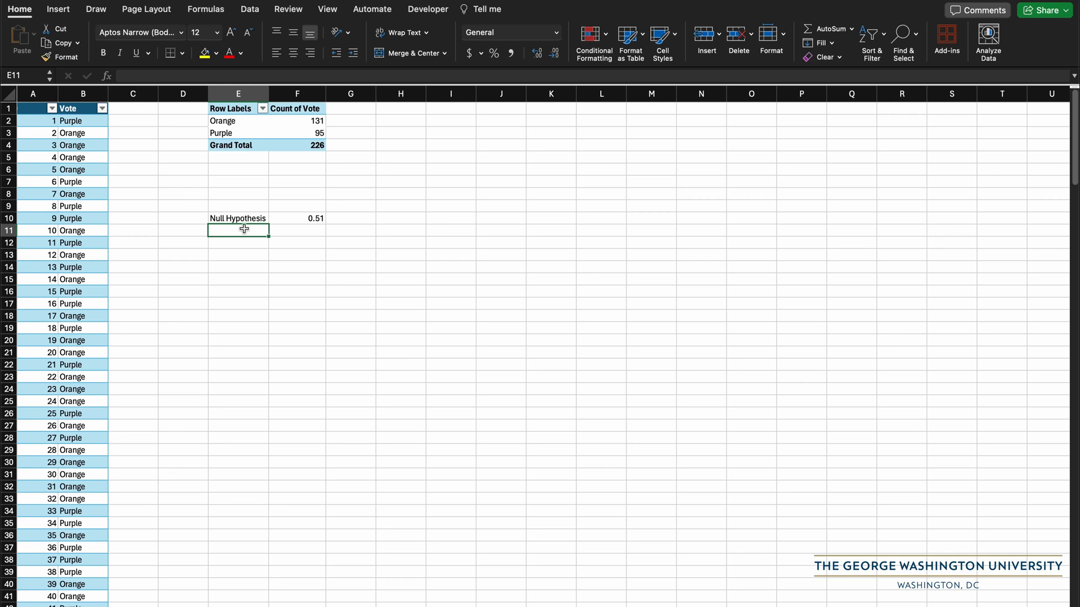
type("S")
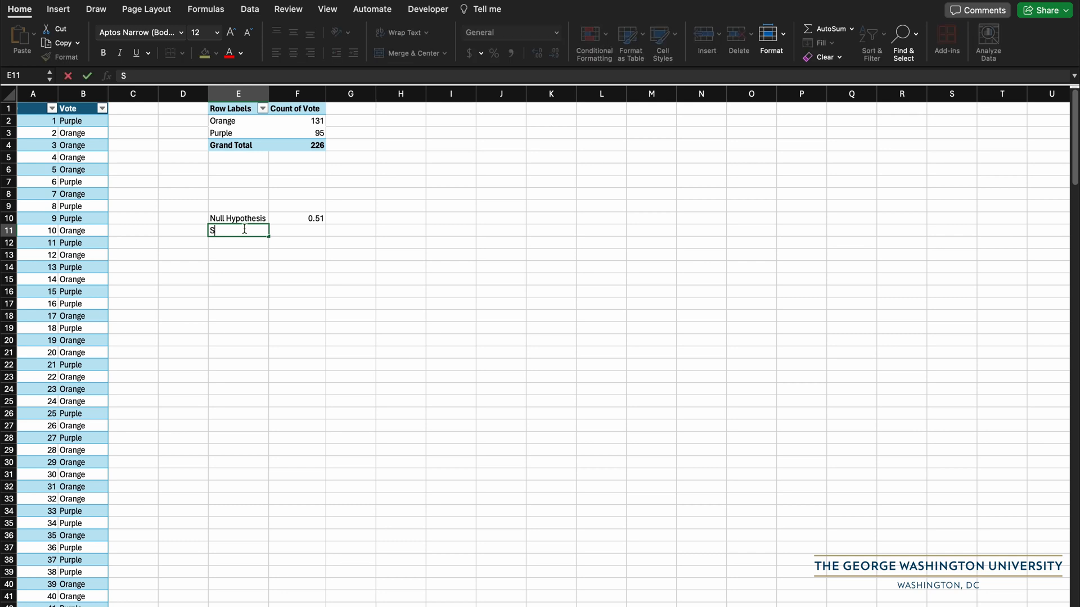
type("ample proportion")
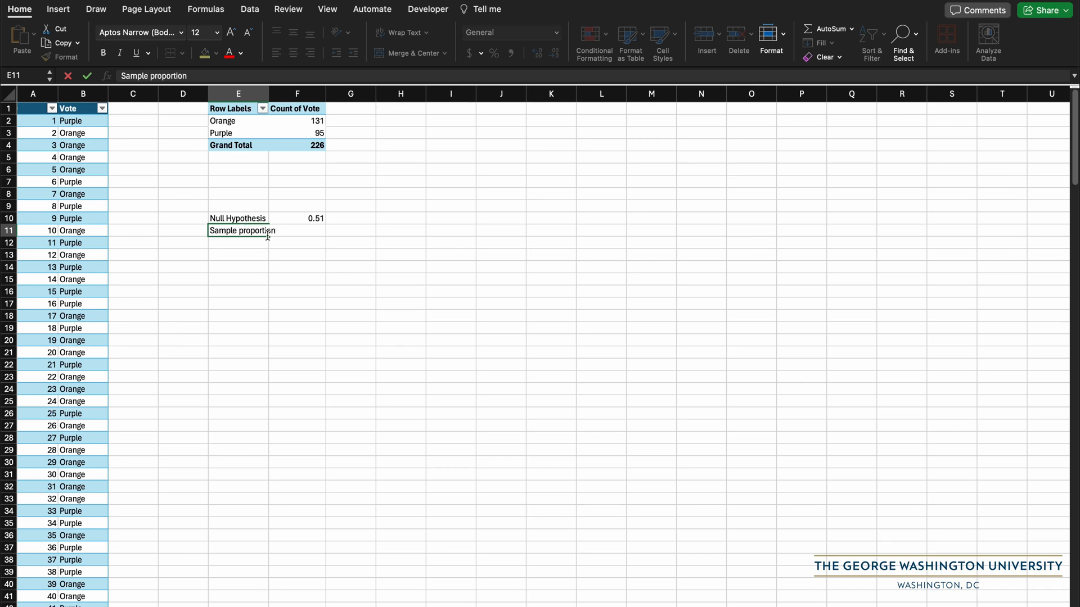
Step: Widen column E to fit its labels and calculate the sample proportion in F11 as the PivotTable's Orange count divided by its Grand Total
left_click(264, 192)
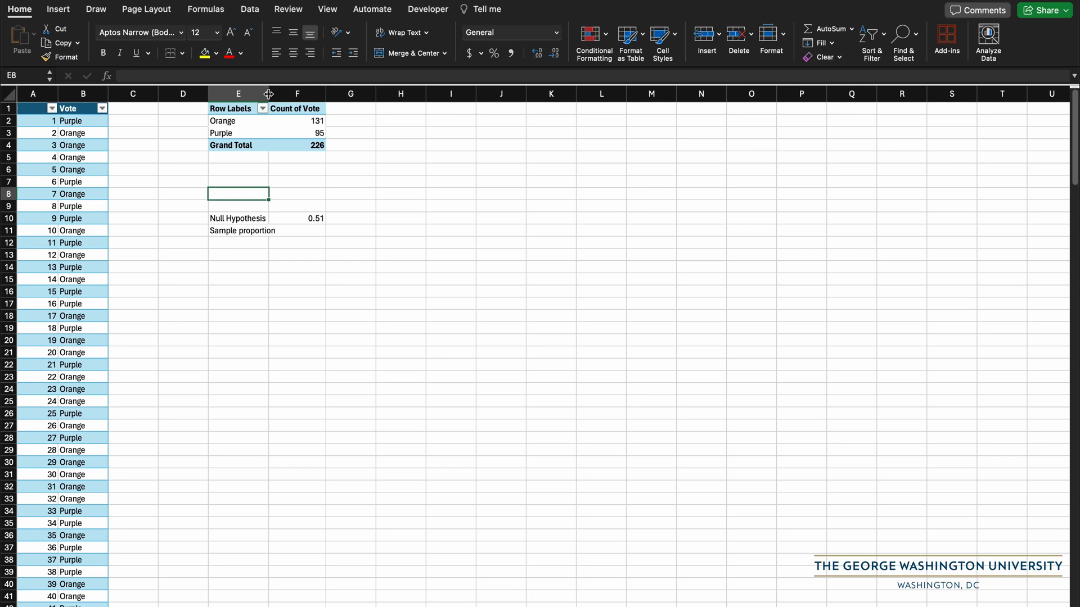
left_click_drag(268, 93, 282, 94)
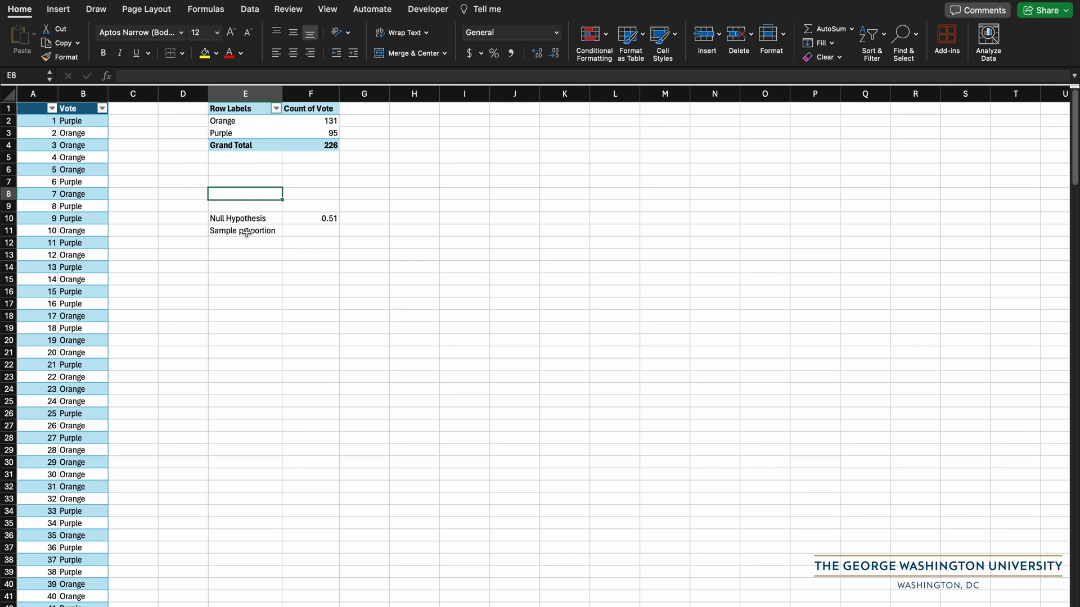
left_click(308, 226)
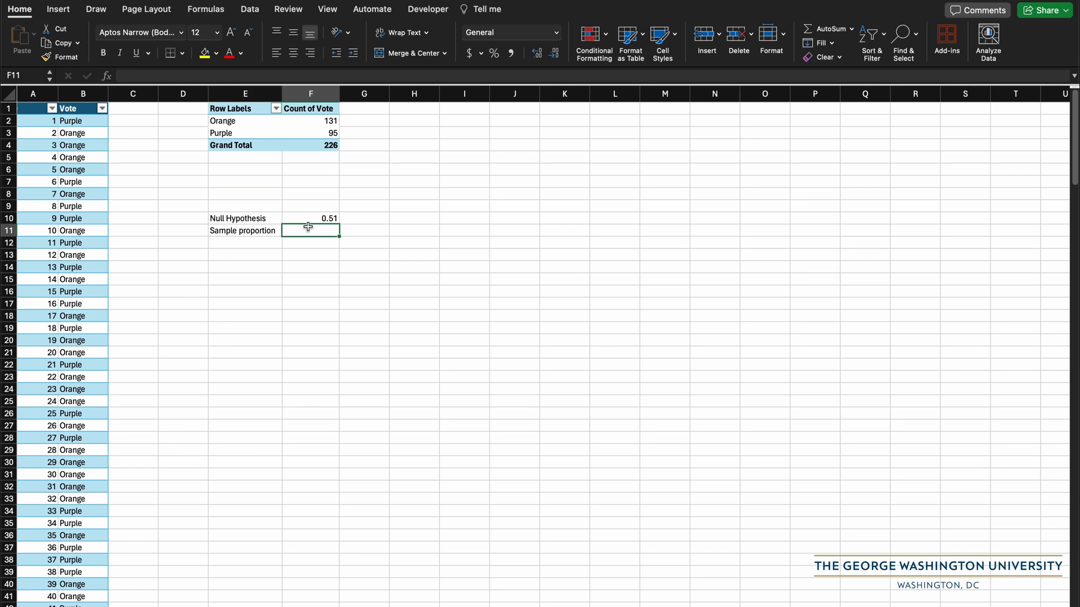
type("=")
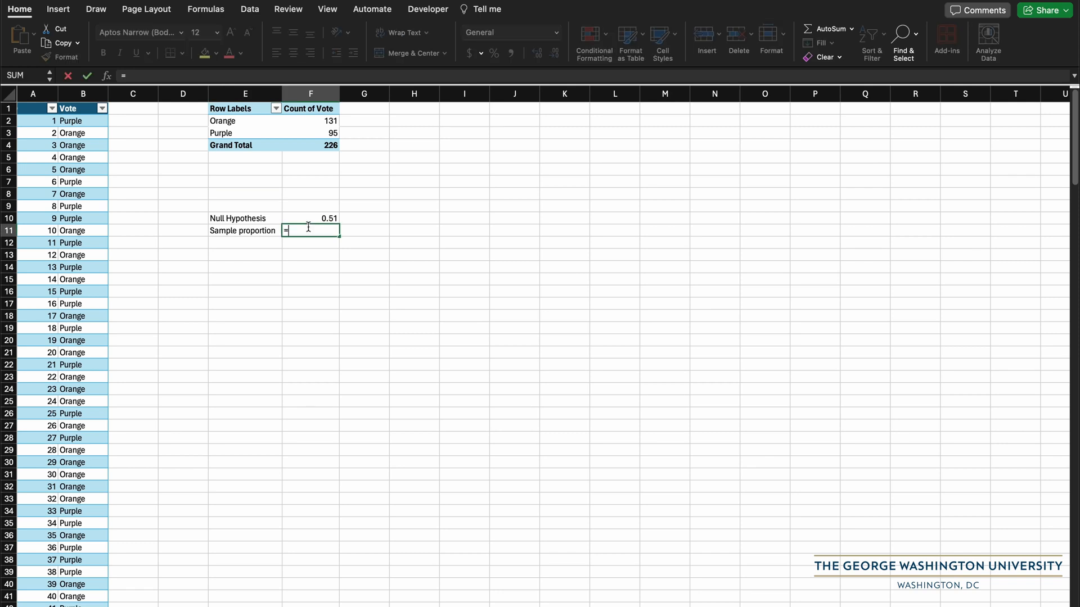
left_click(331, 119)
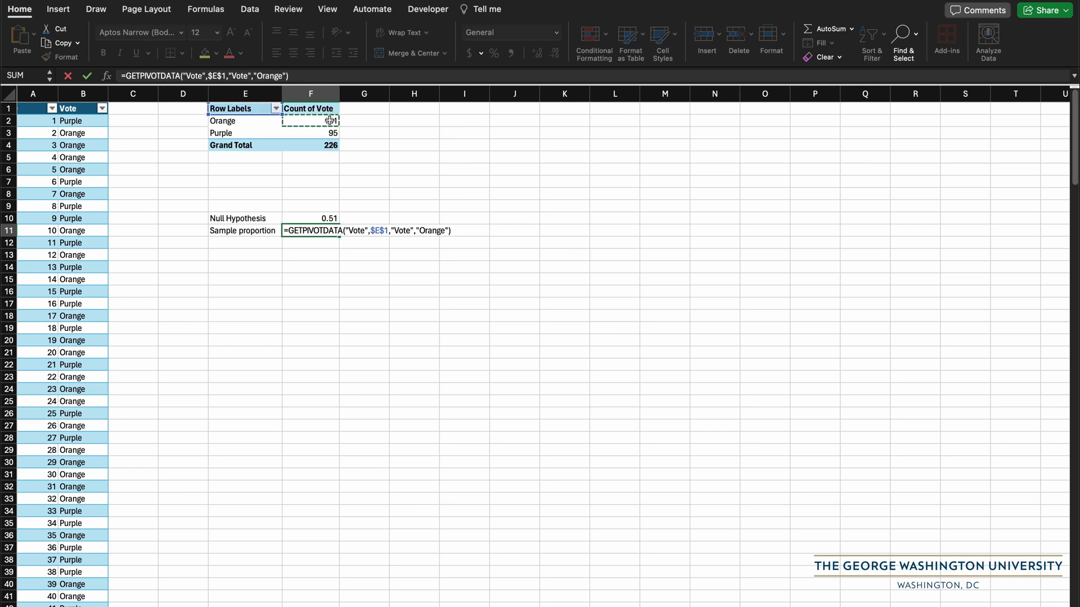
type("/")
left_click(325, 145)
key("Return")
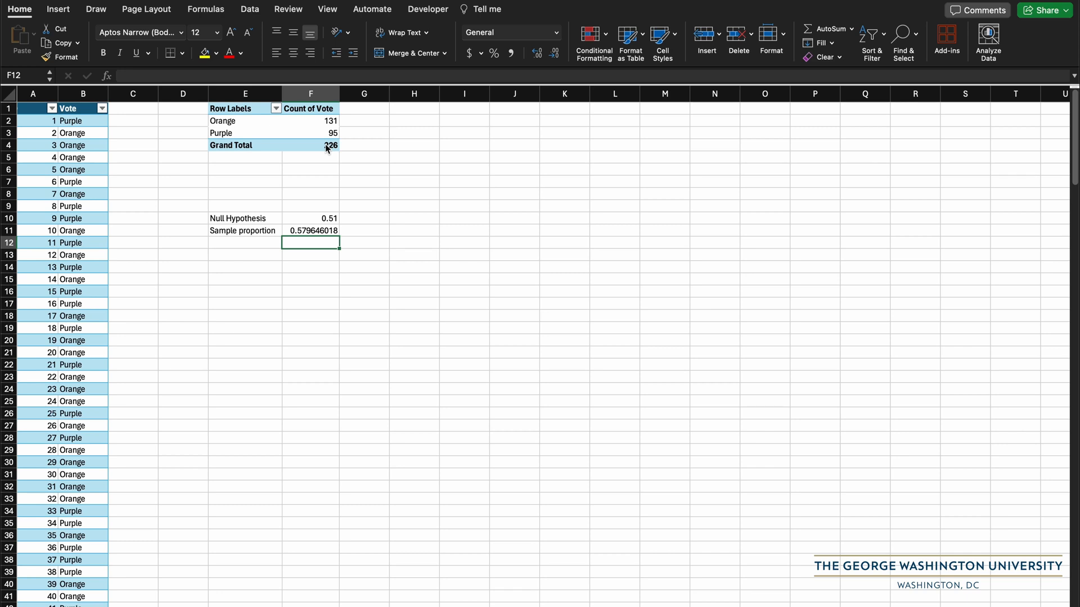
Step: Label E14 Difference and calculate it in F14 as sample proportion minus null hypothesis with =F11-F10
left_click(229, 277)
left_click(229, 267)
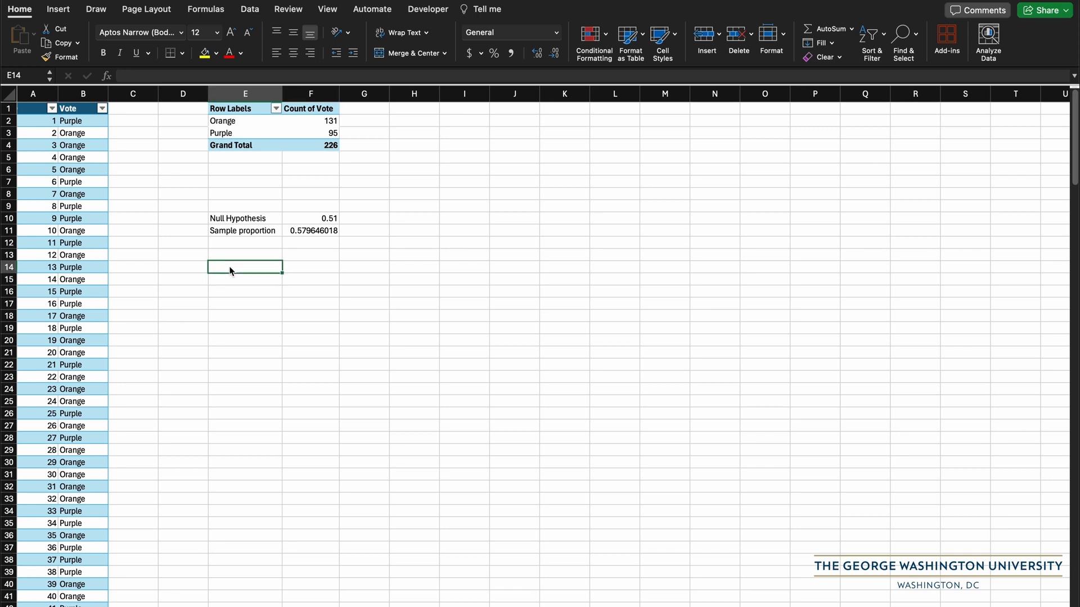
type("Dif")
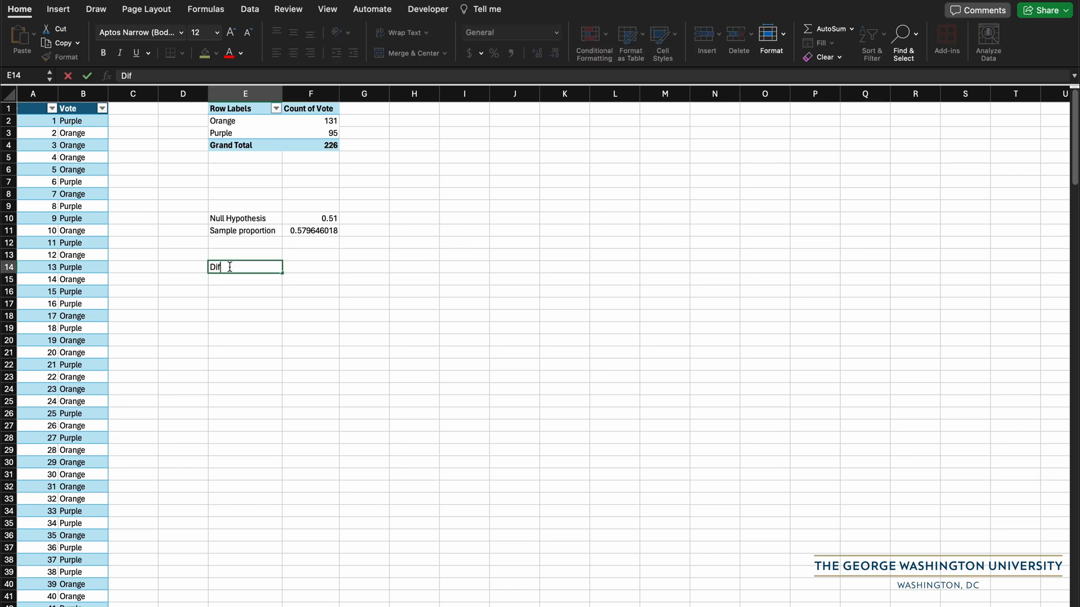
type("ference")
left_click(302, 266)
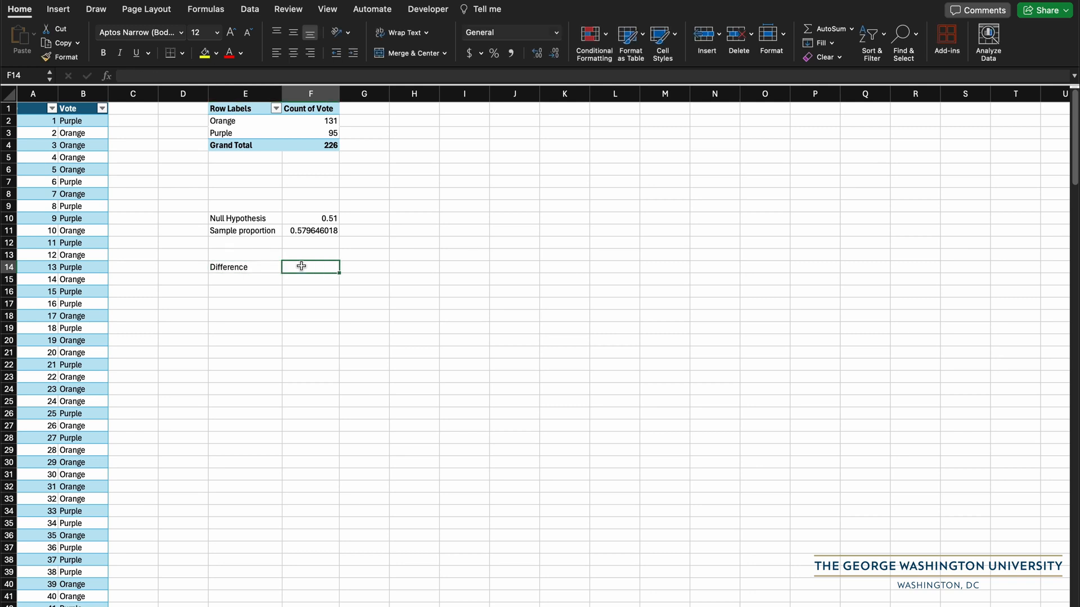
type("=")
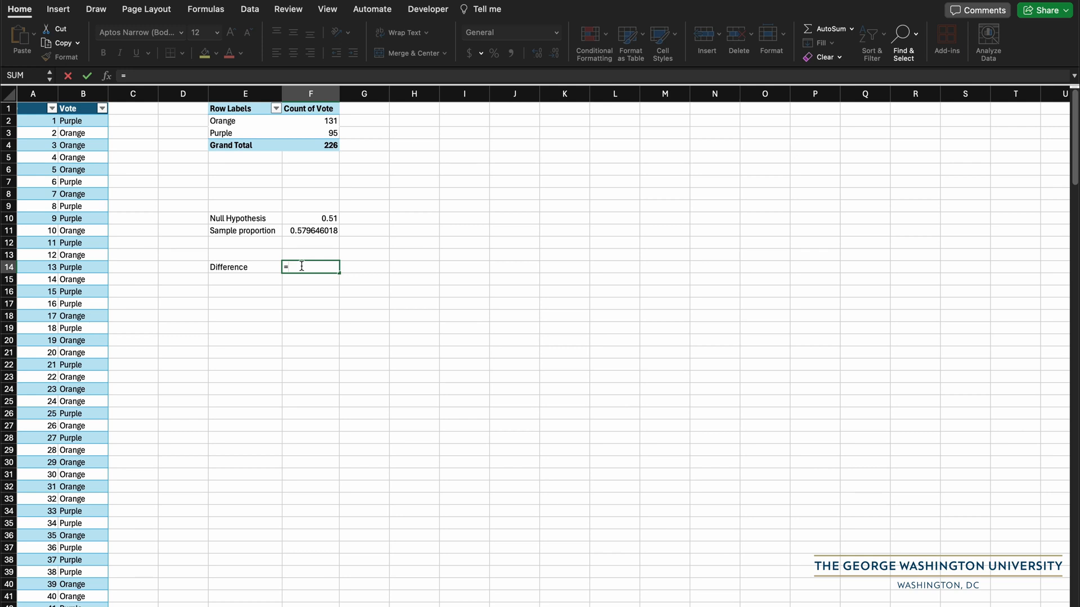
left_click(311, 231)
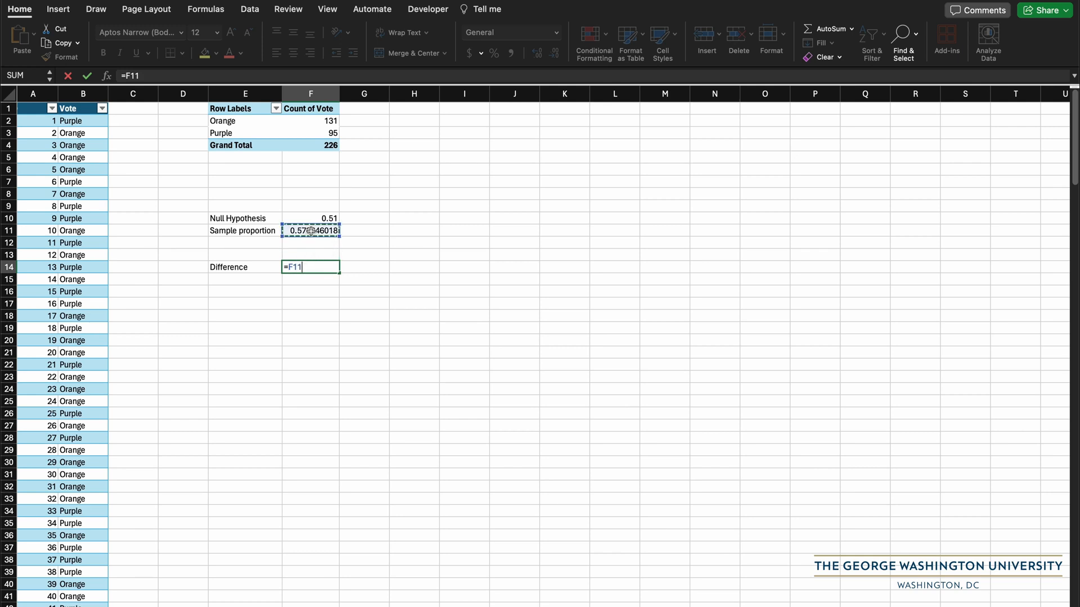
type("-")
left_click(315, 219)
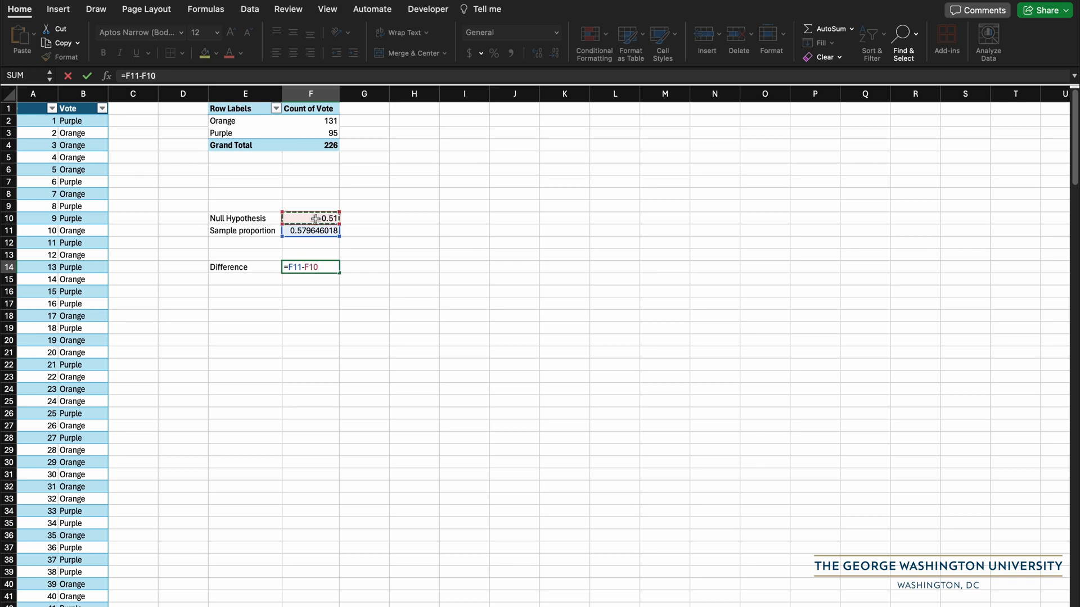
key("Return")
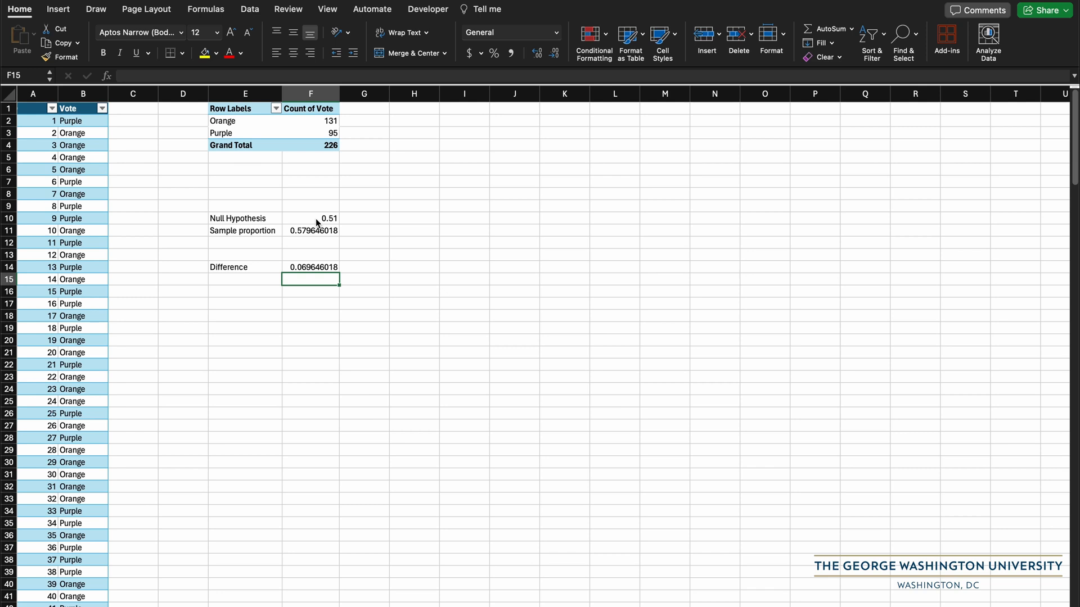
Step: Enter the label Standard error in E15 below Difference and move to F15
key("Left")
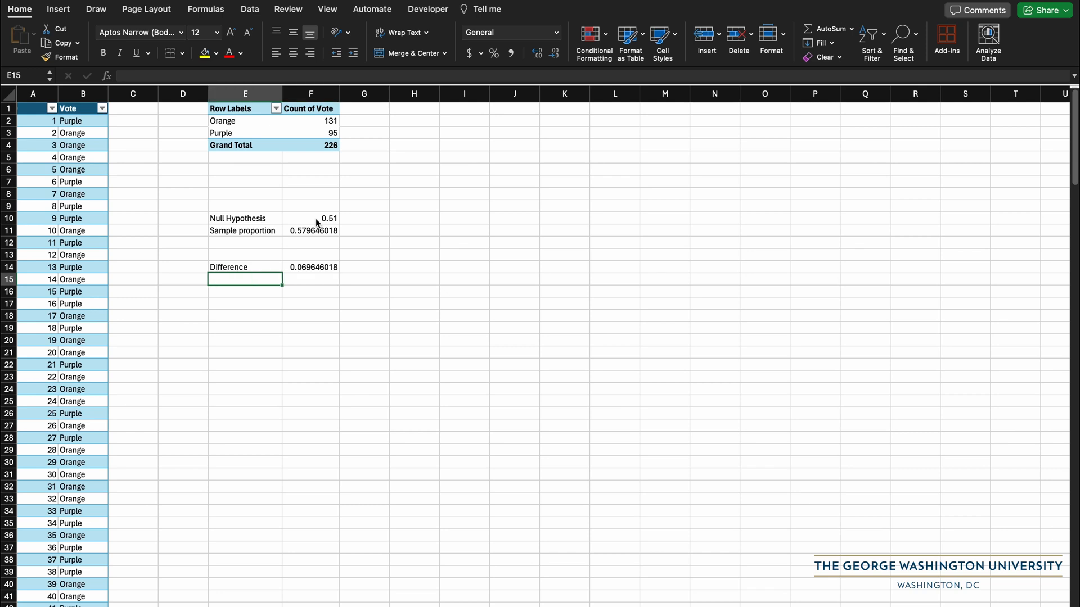
type("Stan")
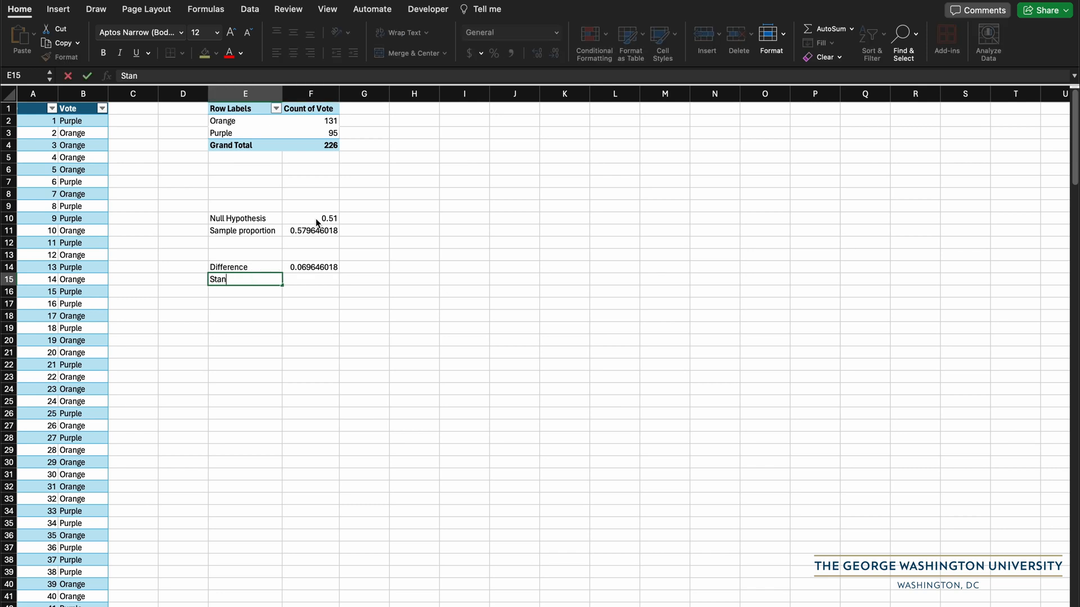
type("dard error")
key("Tab")
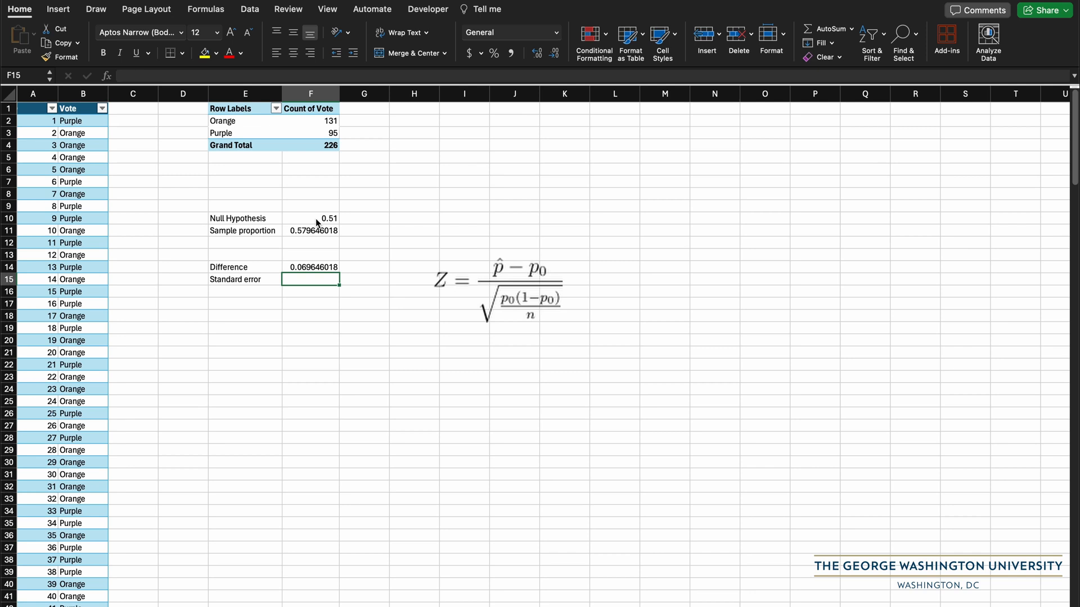
Step: Calculate the standard error in F15 as SQRT((F10*(1-F10))/n), using the PivotTable's Grand Total as n
type("=sqrt")
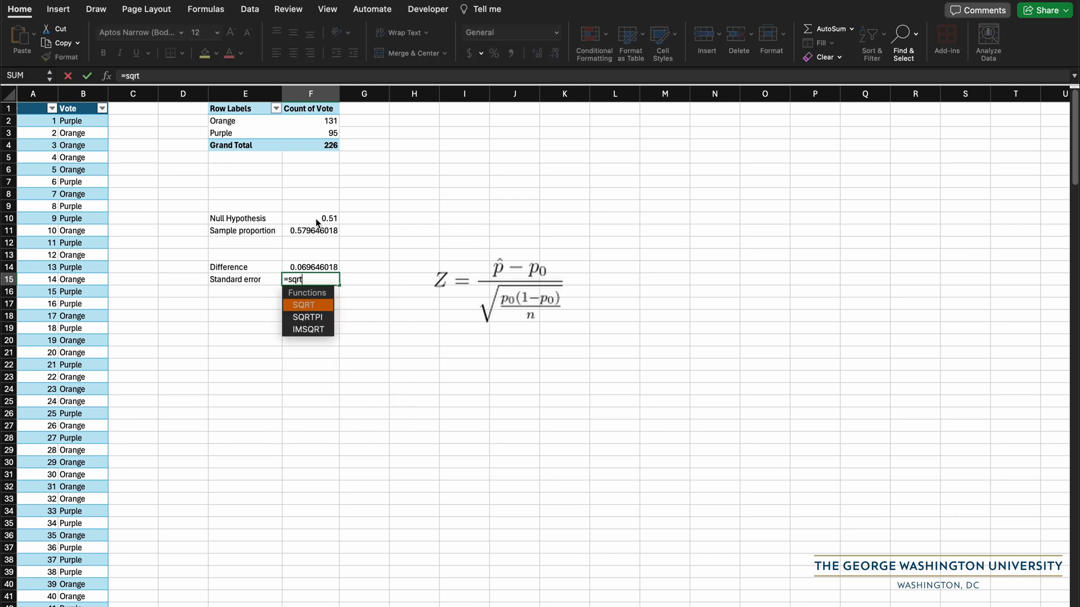
double_click(304, 305)
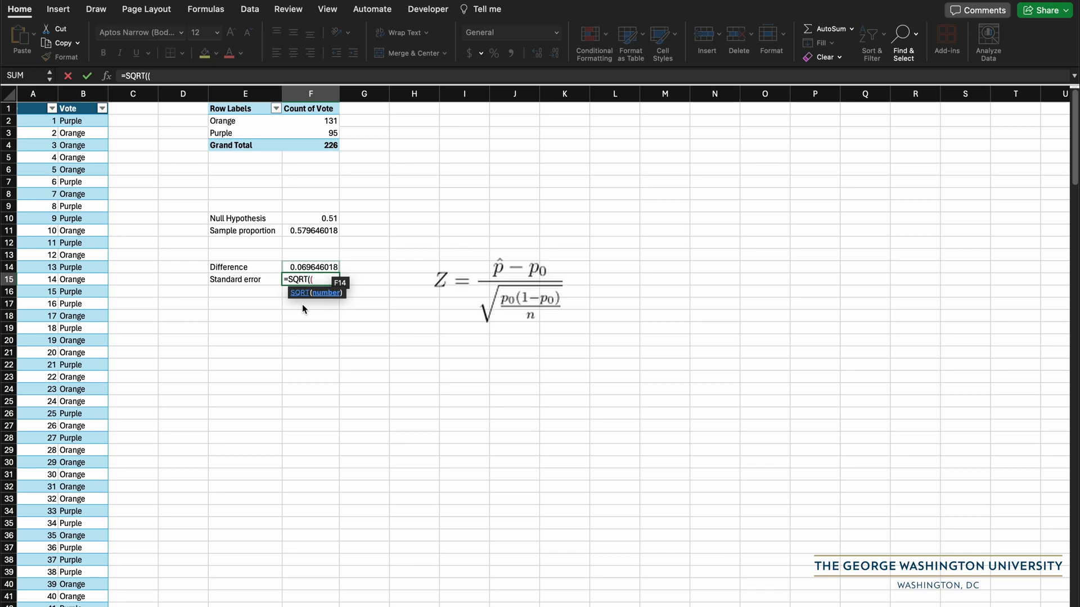
left_click(321, 218)
type("*")
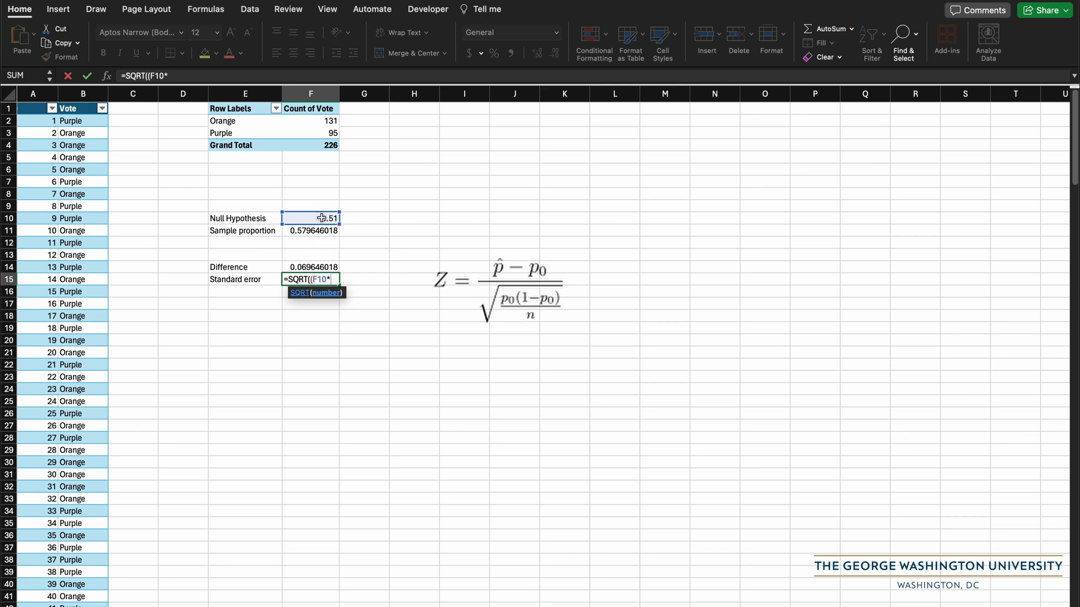
type("(1-")
left_click(317, 217)
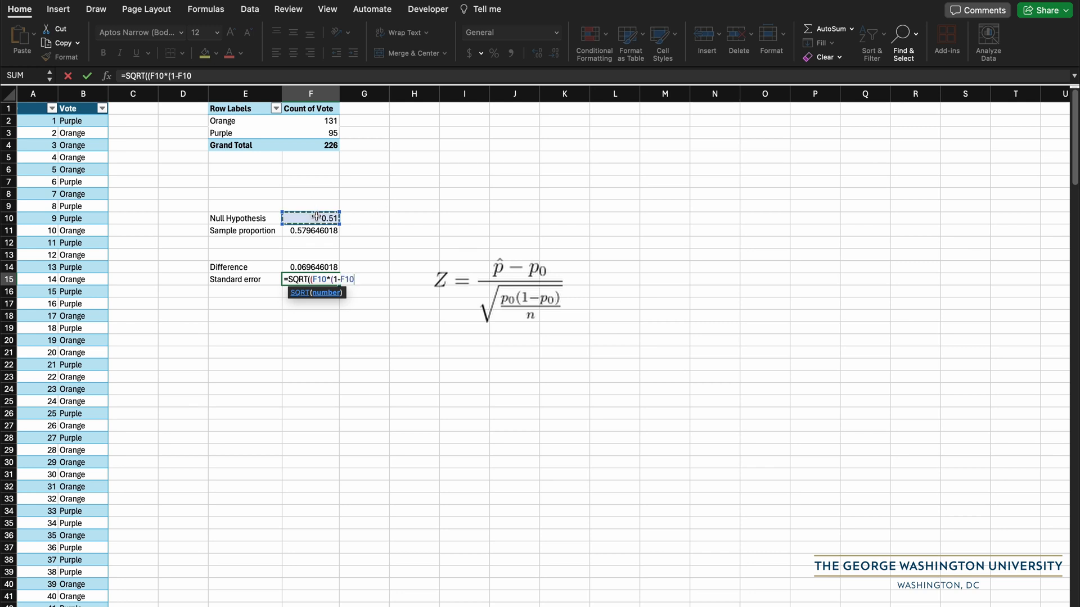
type("))/")
left_click(316, 146)
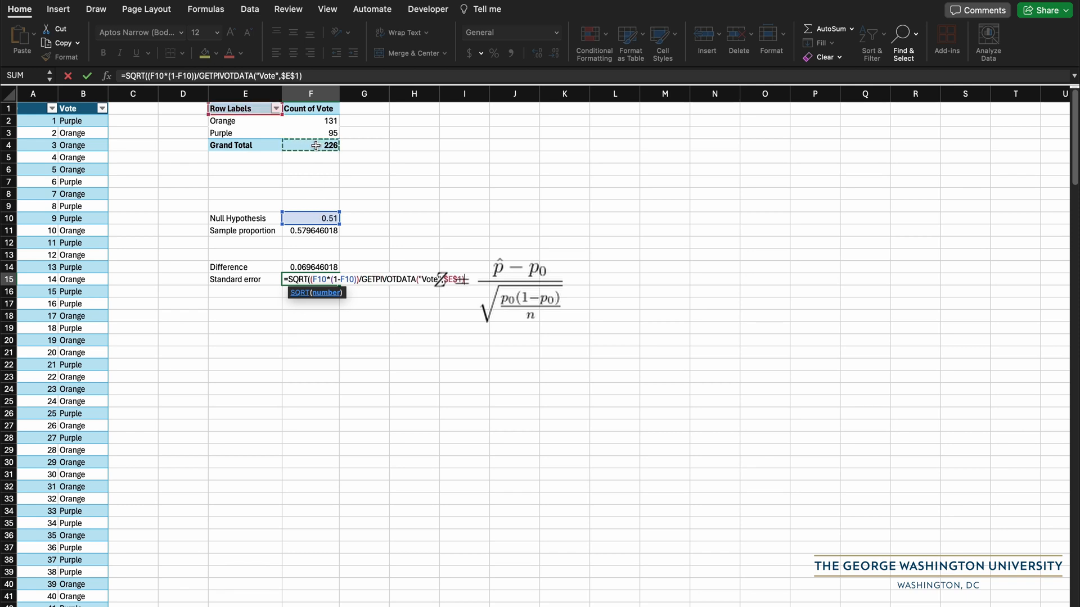
type(")")
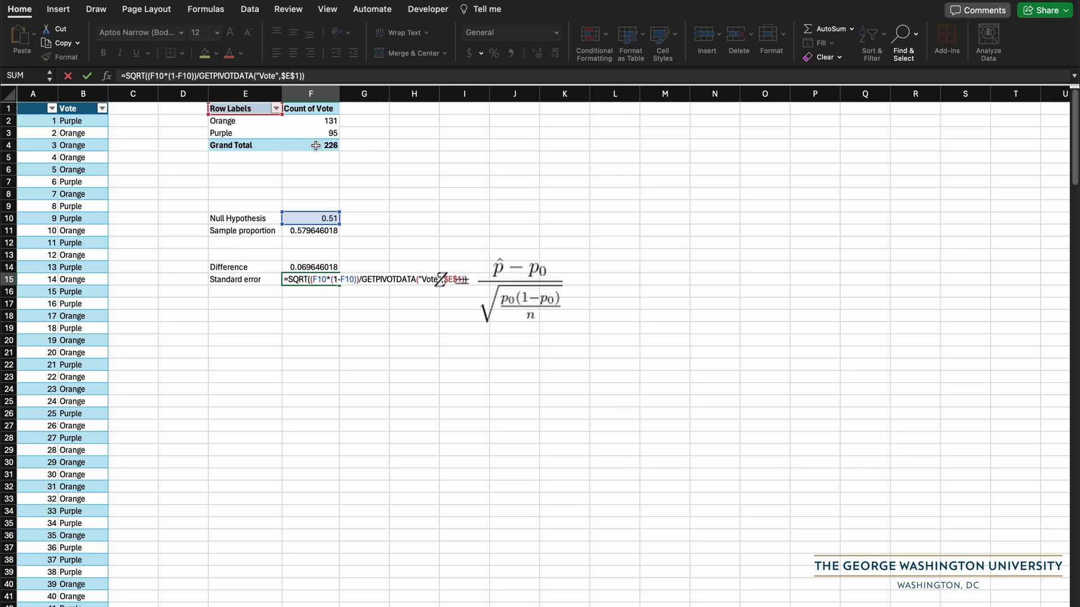
key("Return")
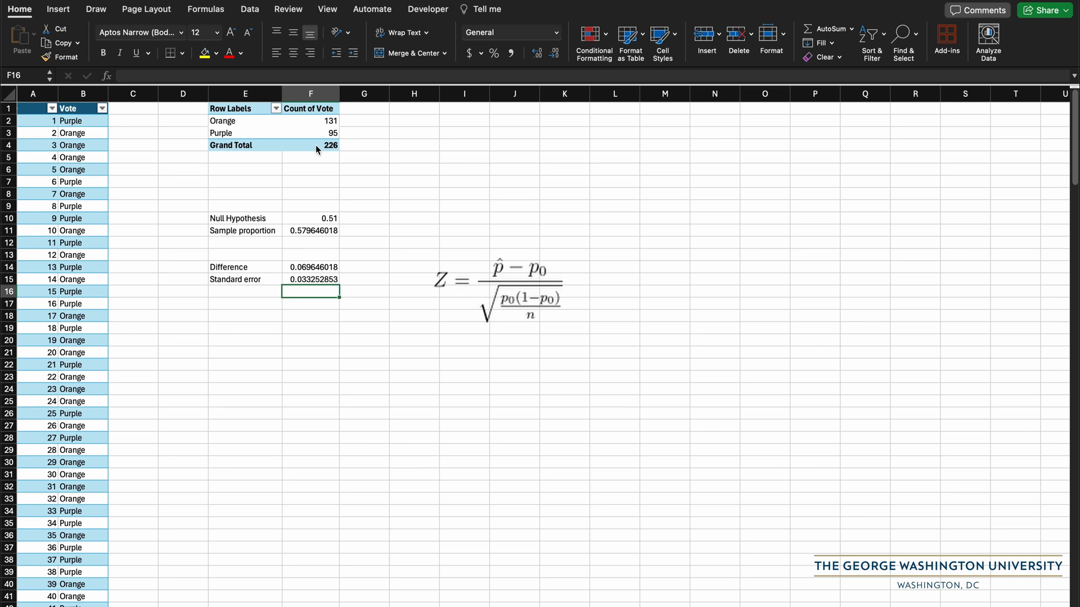
Step: Label E17 Z statistic and calculate it in F17 as difference divided by standard error with =F14/F15
key("Down")
key("Left")
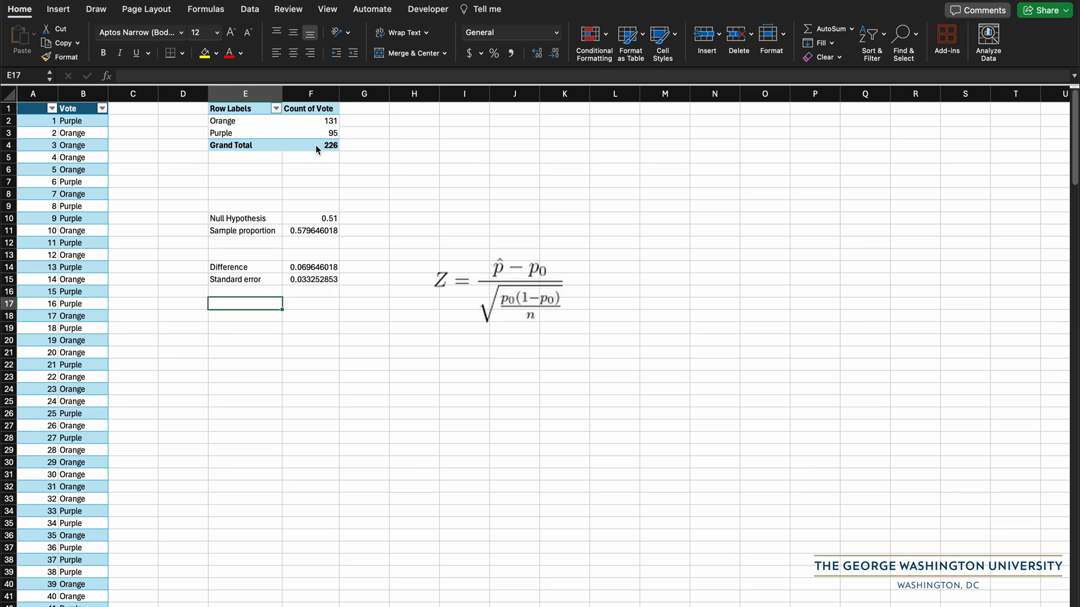
type("Z stat")
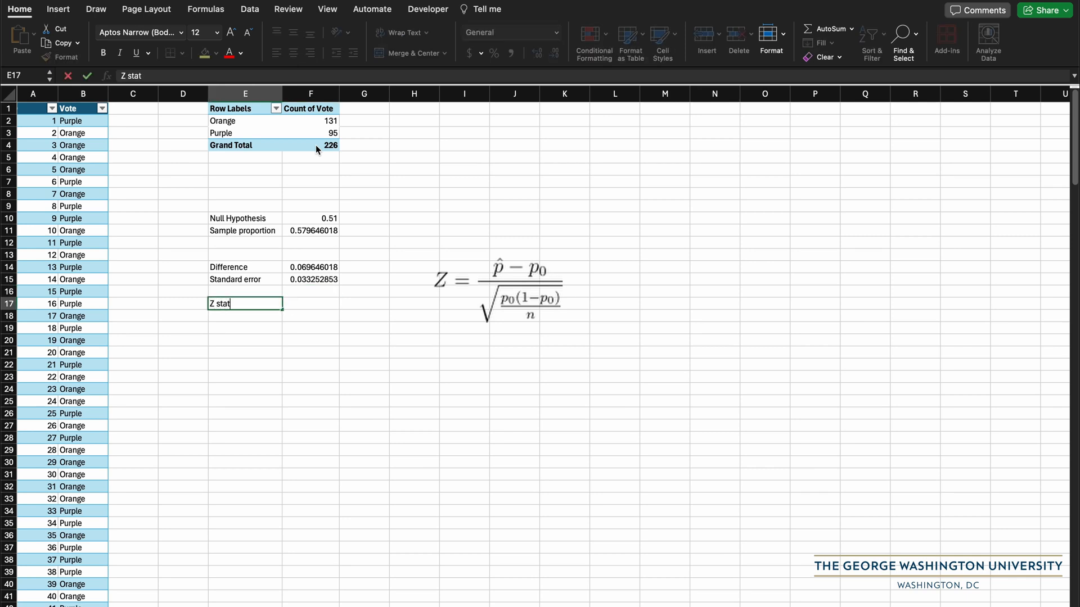
type("istic")
key("Tab")
type("=")
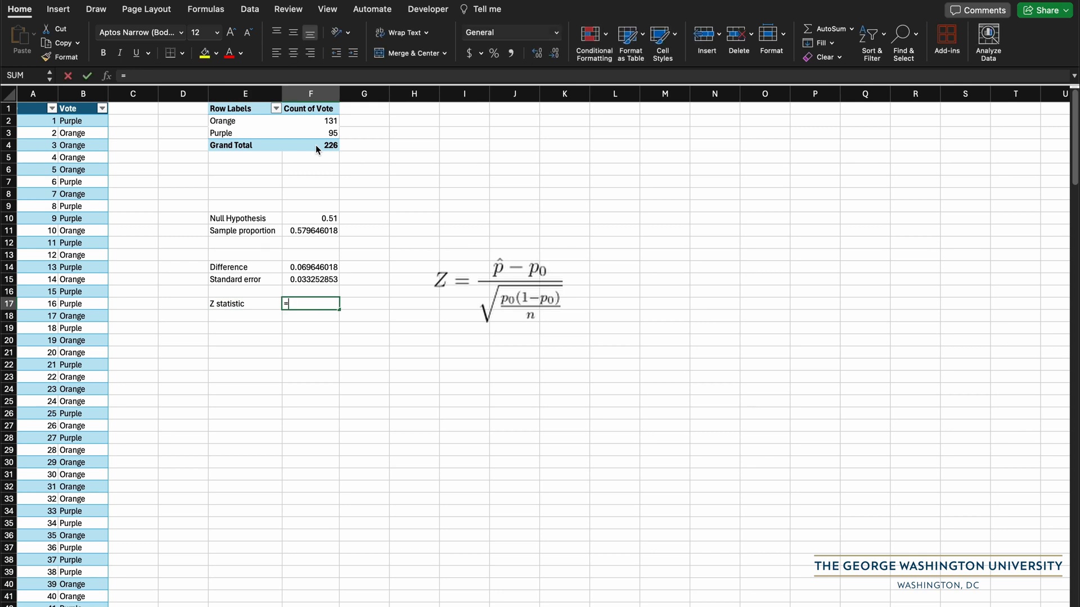
left_click(303, 266)
type("/")
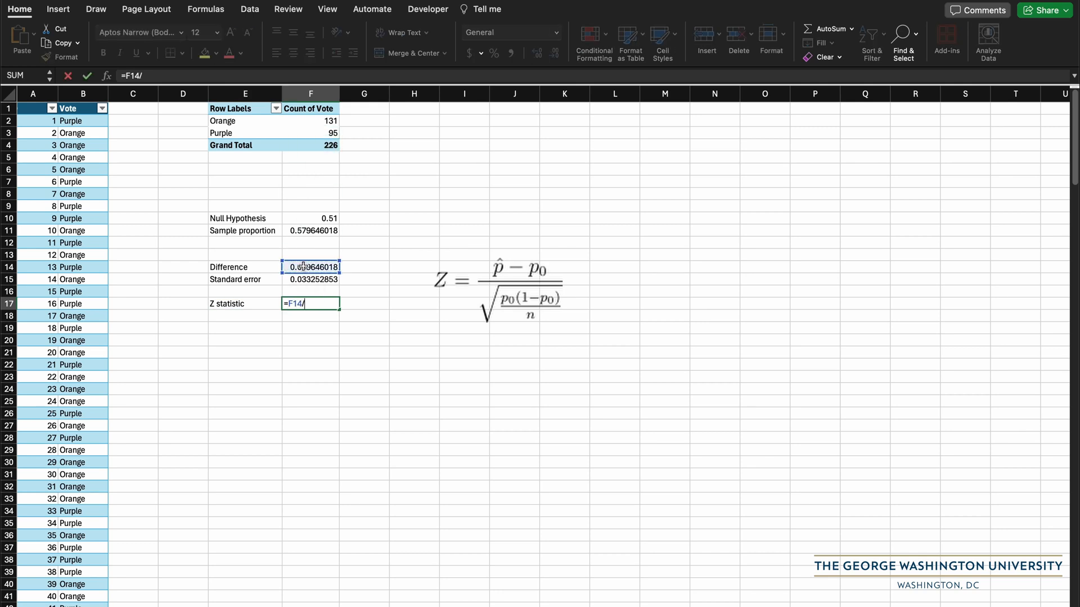
left_click(307, 279)
key("Return")
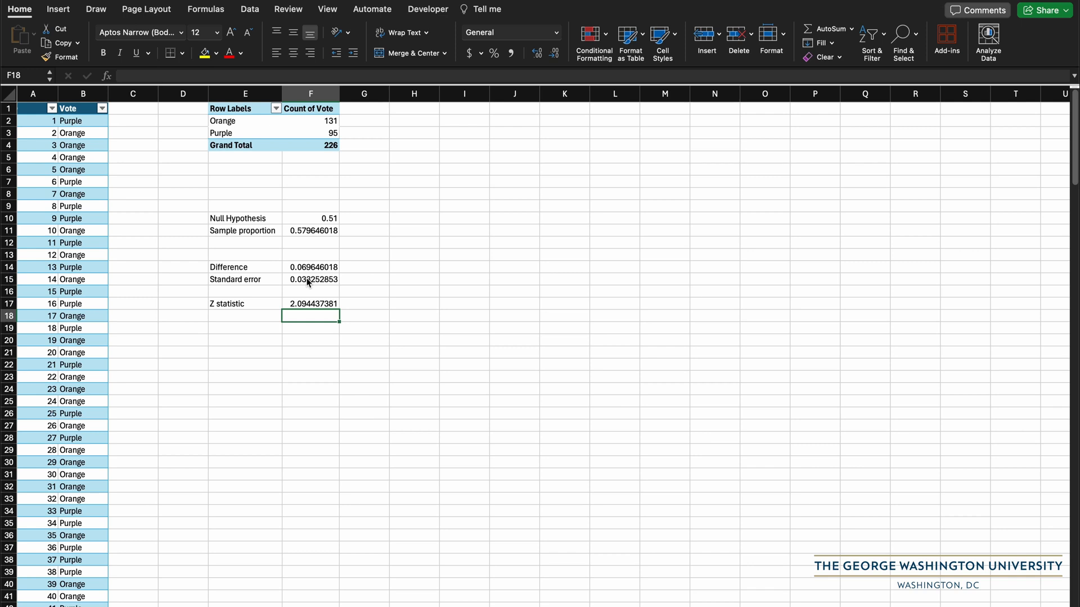
Step: Enter the labels Alpha, Critical value and p value in cells E19 to E21
left_click(253, 328)
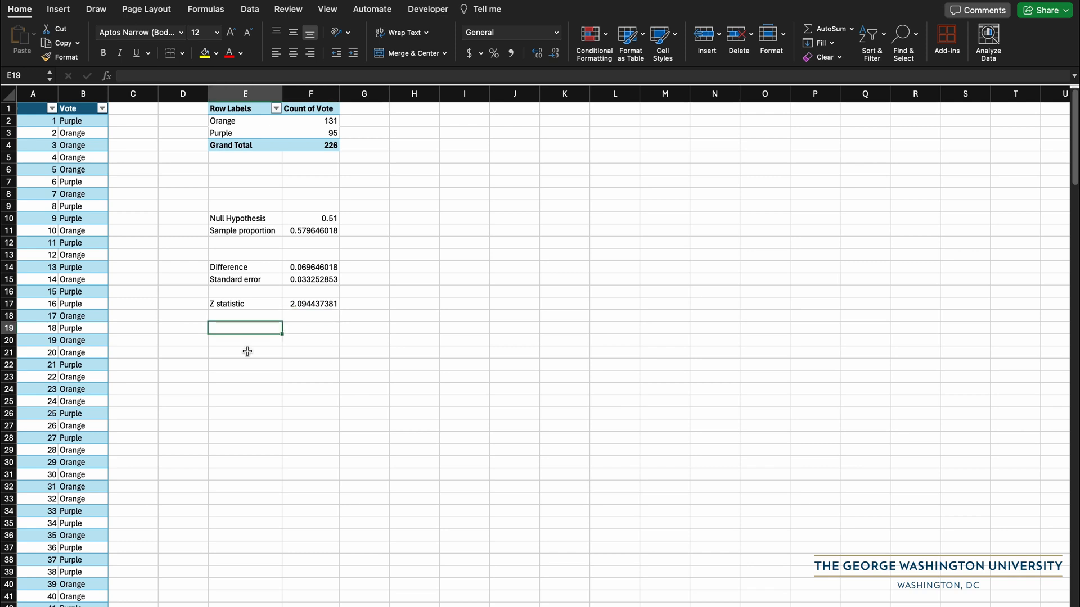
type("Alpha")
key("Return")
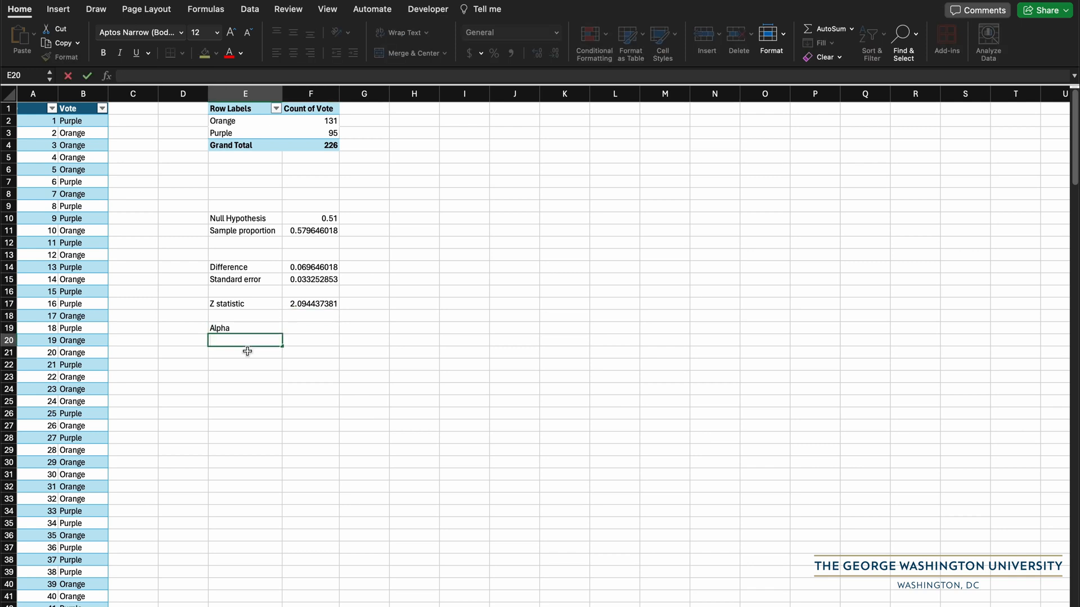
type("Critical value")
key("Return")
type("p value")
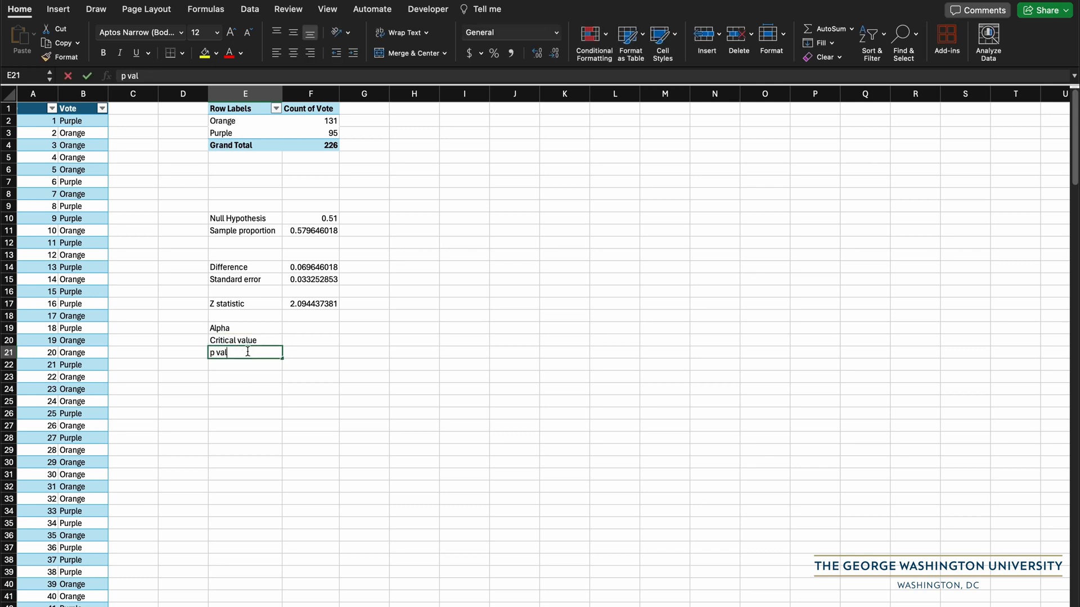
Step: Enter 0.05 as the Alpha value in cell F19
key("Tab")
key("Up")
key("Up")
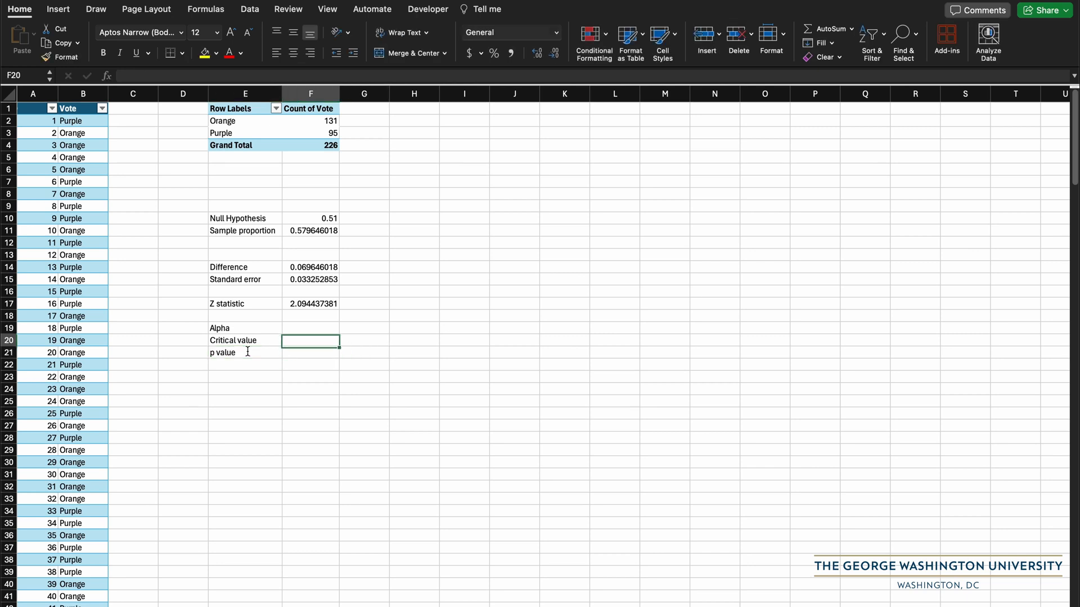
type("0.05")
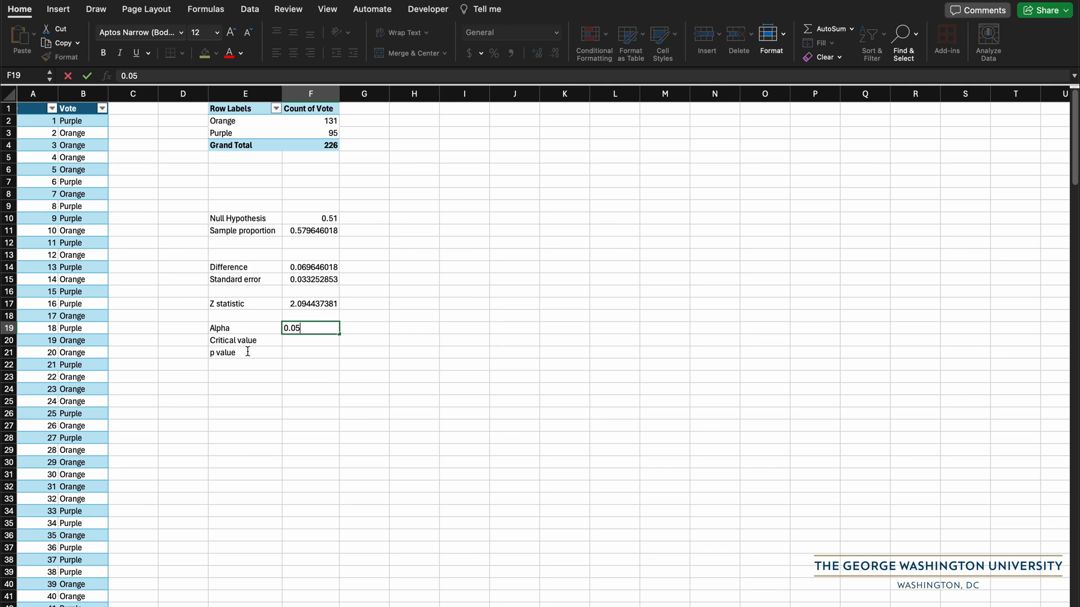
key("Return")
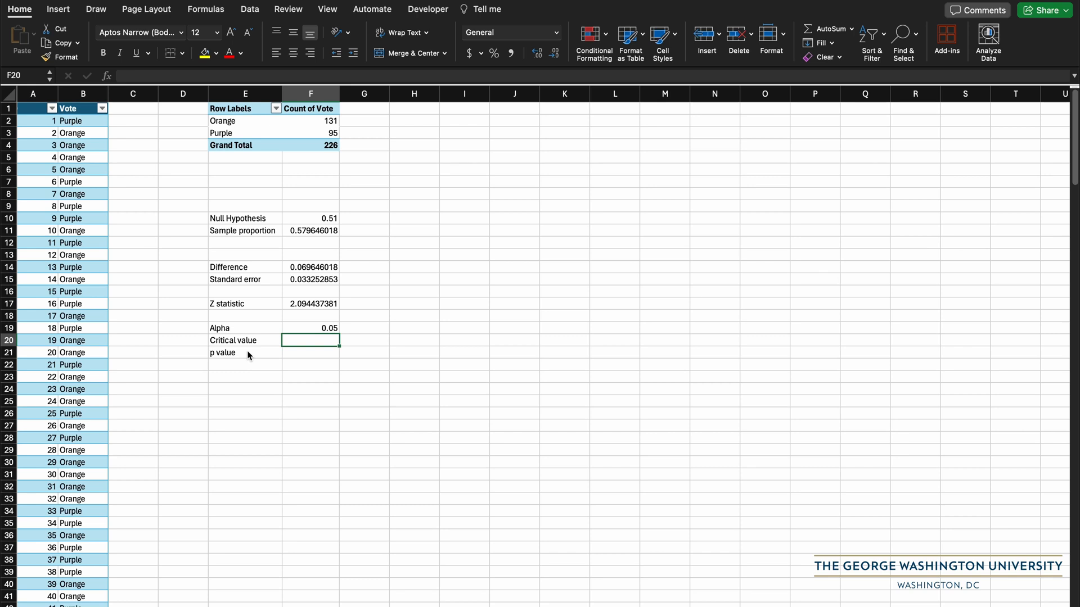
Step: Calculate the two-tailed critical value in F20 with =NORM.INV(1-F19/2,0,1)
type("=N")
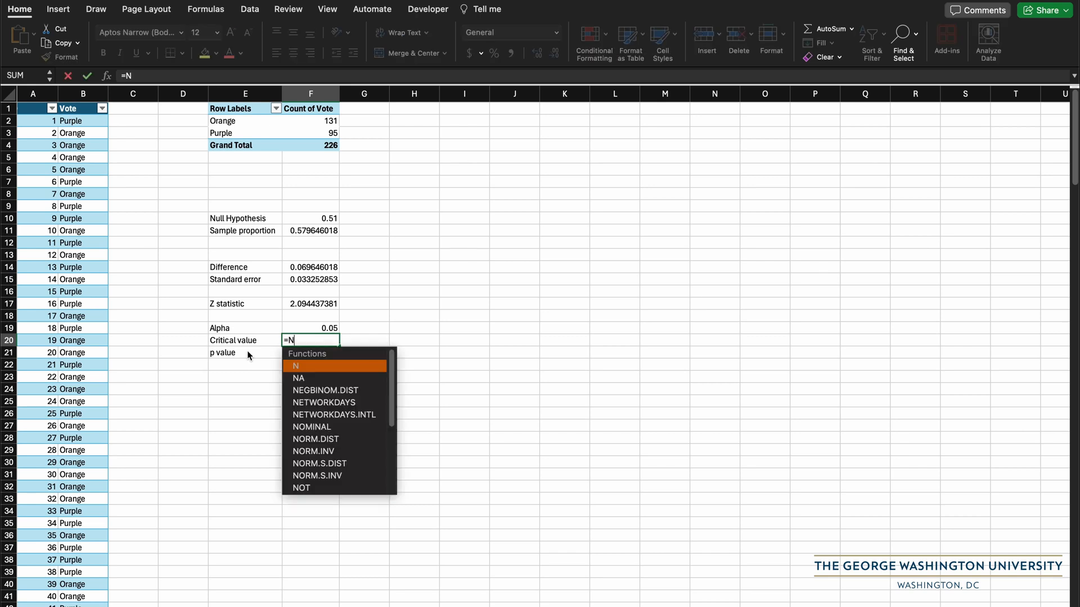
type("ORM")
double_click(322, 373)
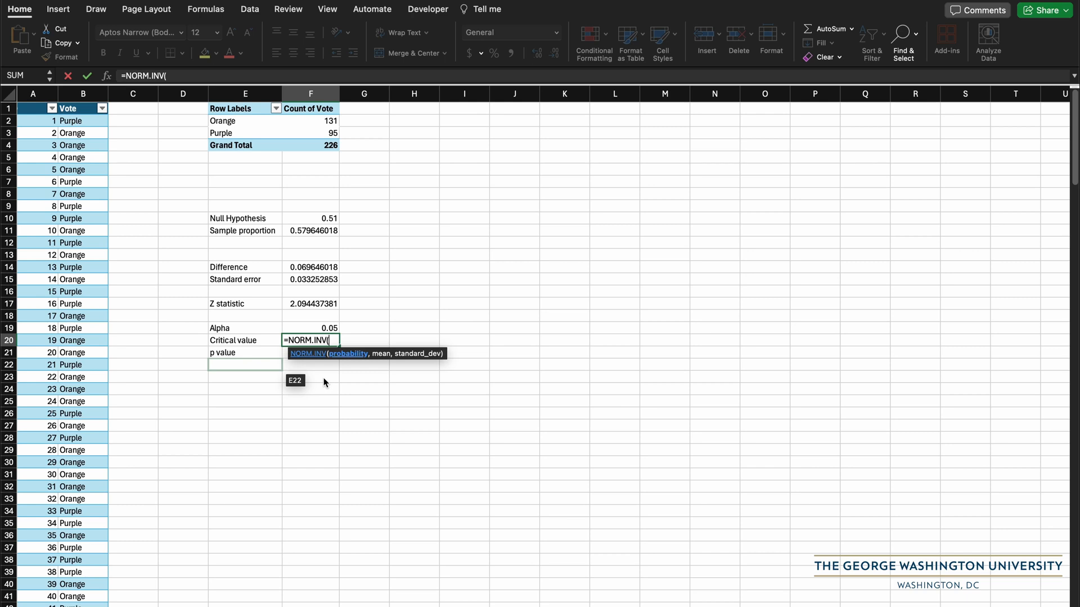
type("1-")
left_click(326, 328)
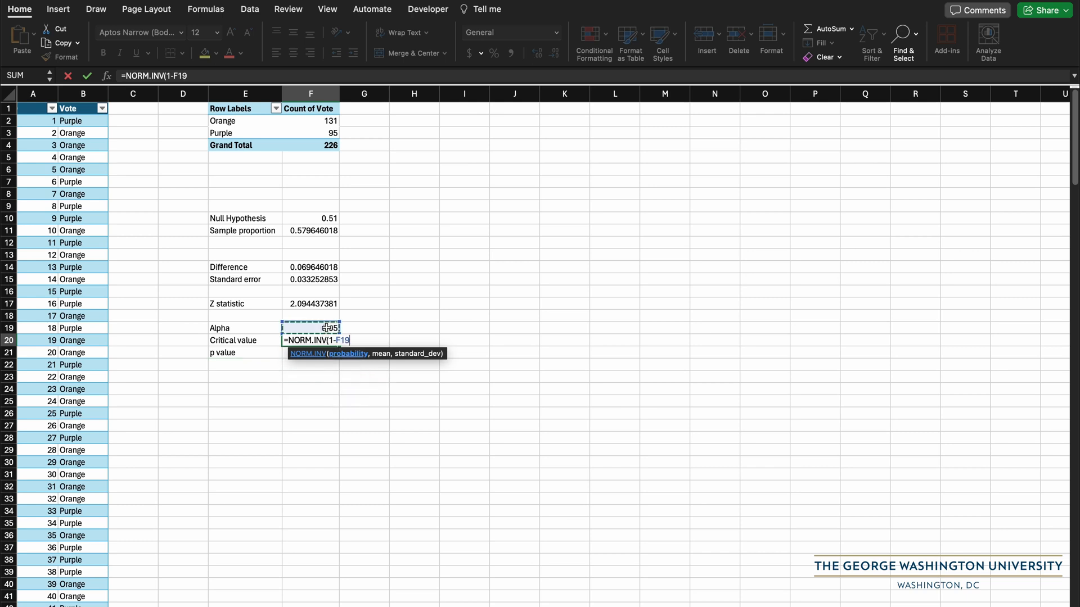
type("/2,")
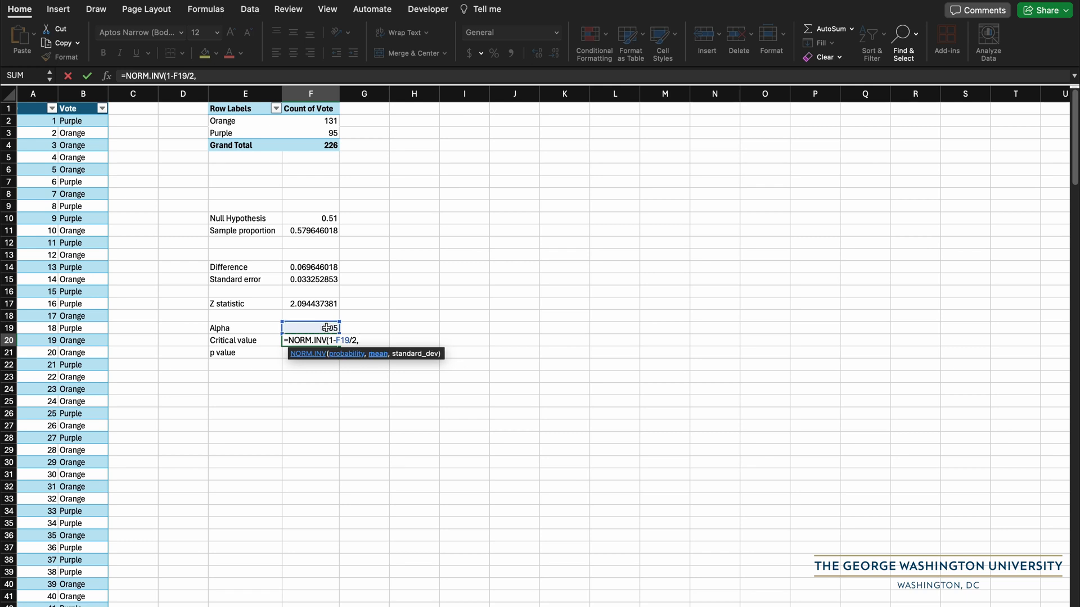
type("0,1")
key("Return")
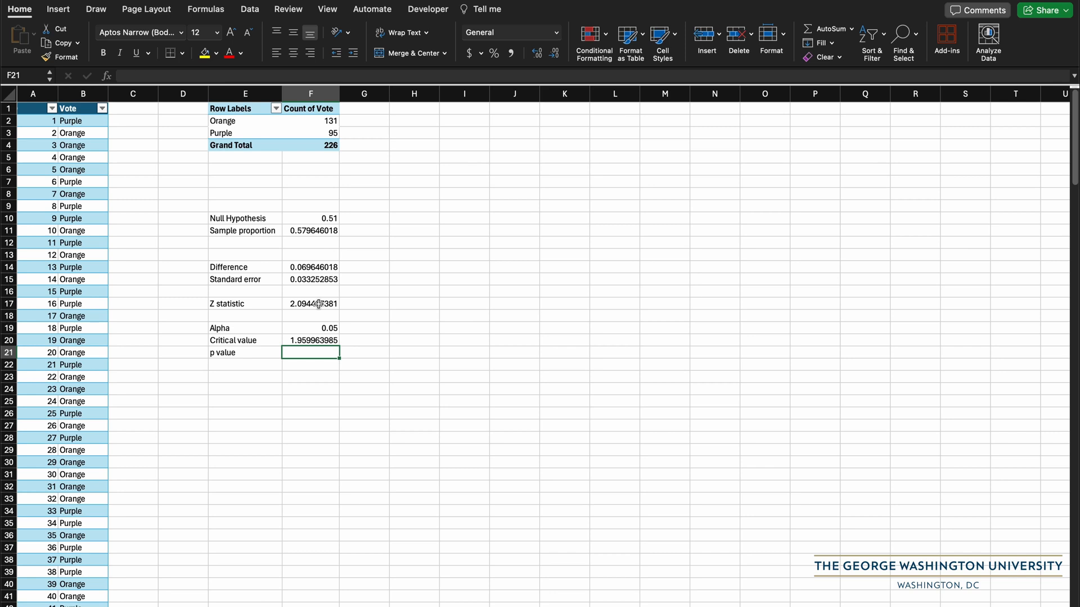
Step: Enter the cumulative normal probability of the Z statistic in F21 with =NORM.DIST(F17,0,1,TRUE)
type("=NOR")
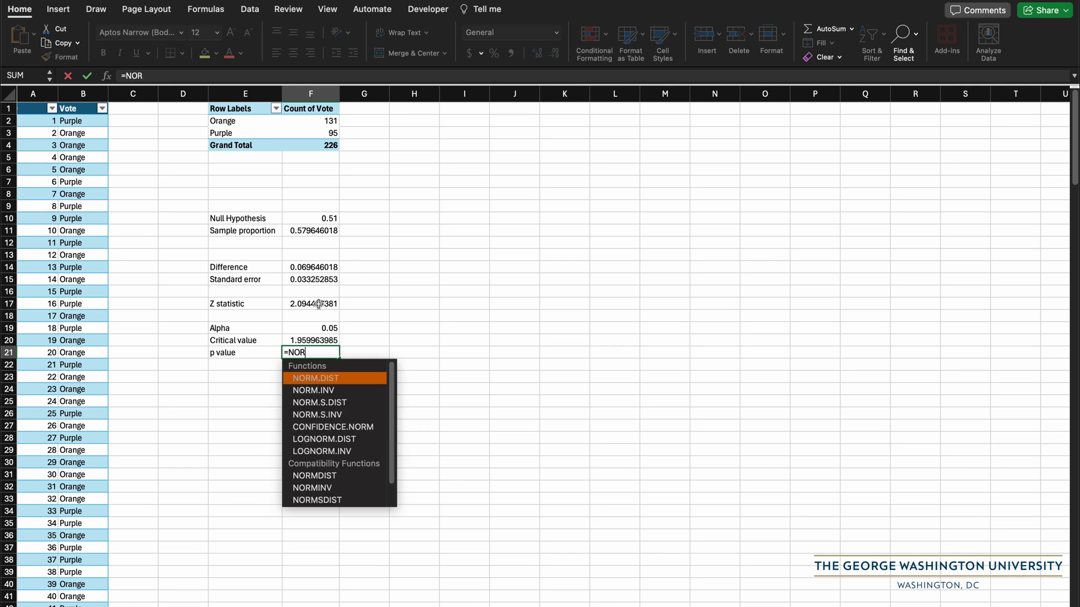
double_click(337, 379)
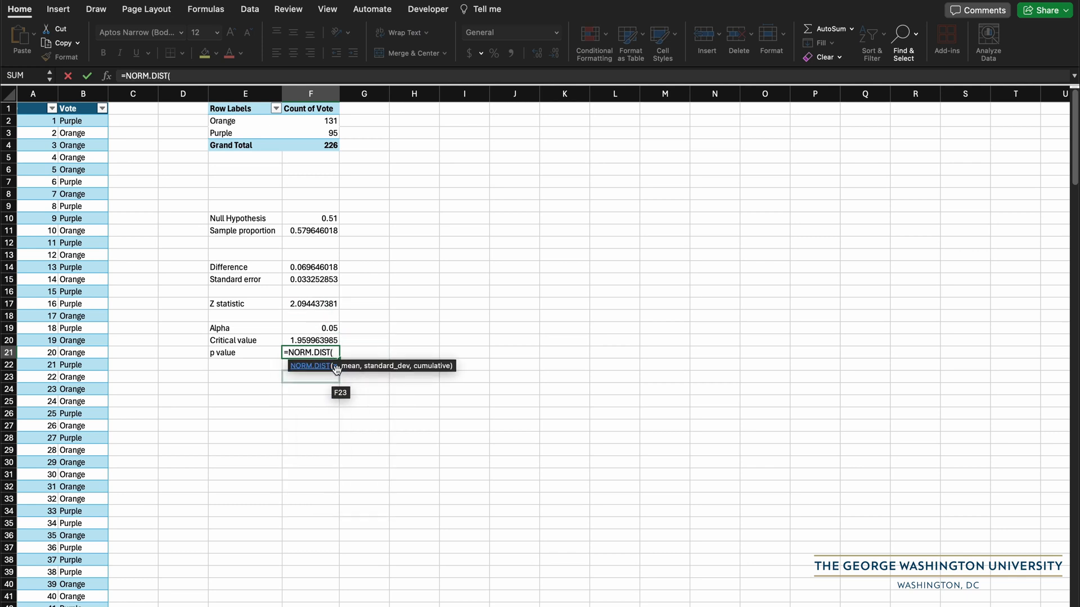
left_click(312, 304)
type(",")
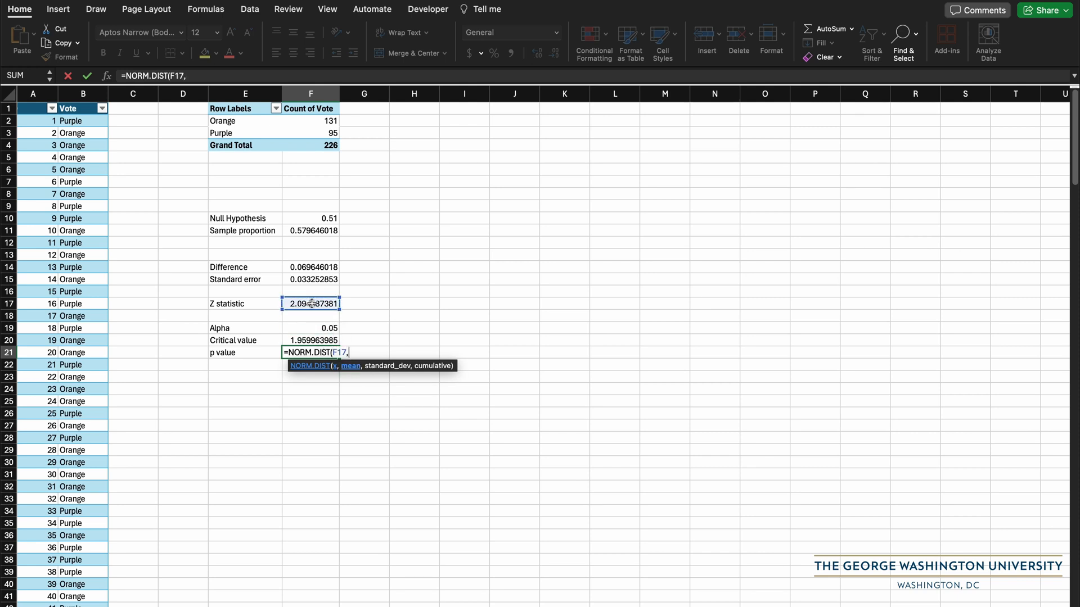
type("0,1")
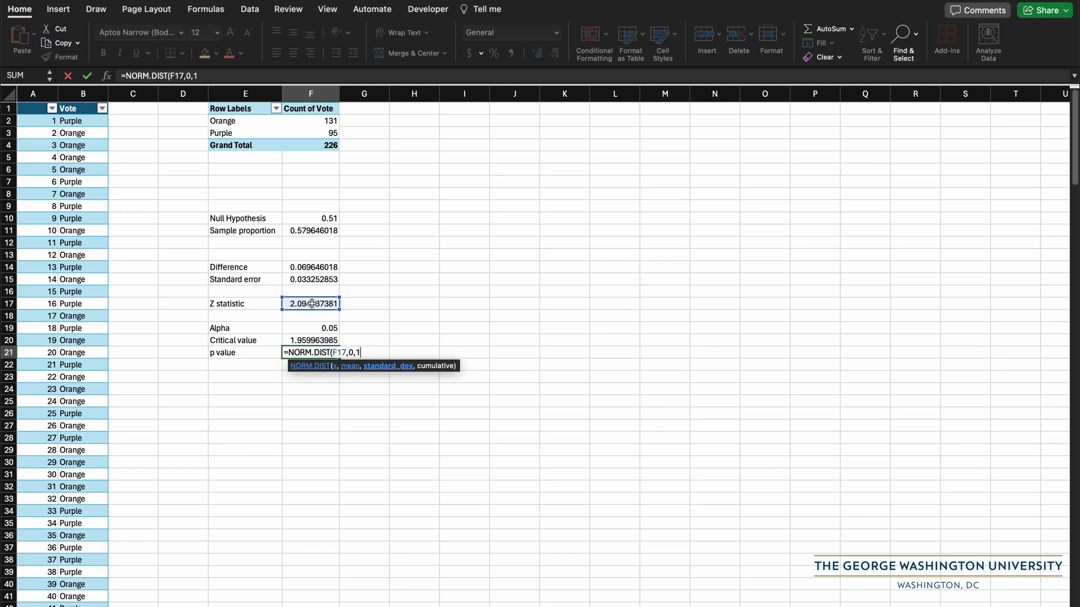
type(",")
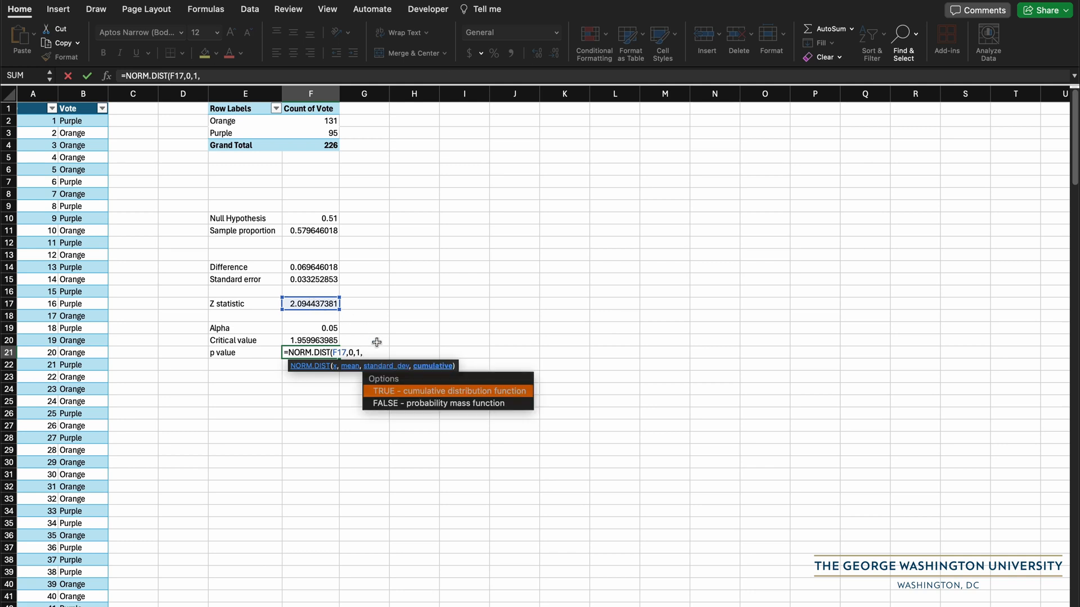
double_click(384, 392)
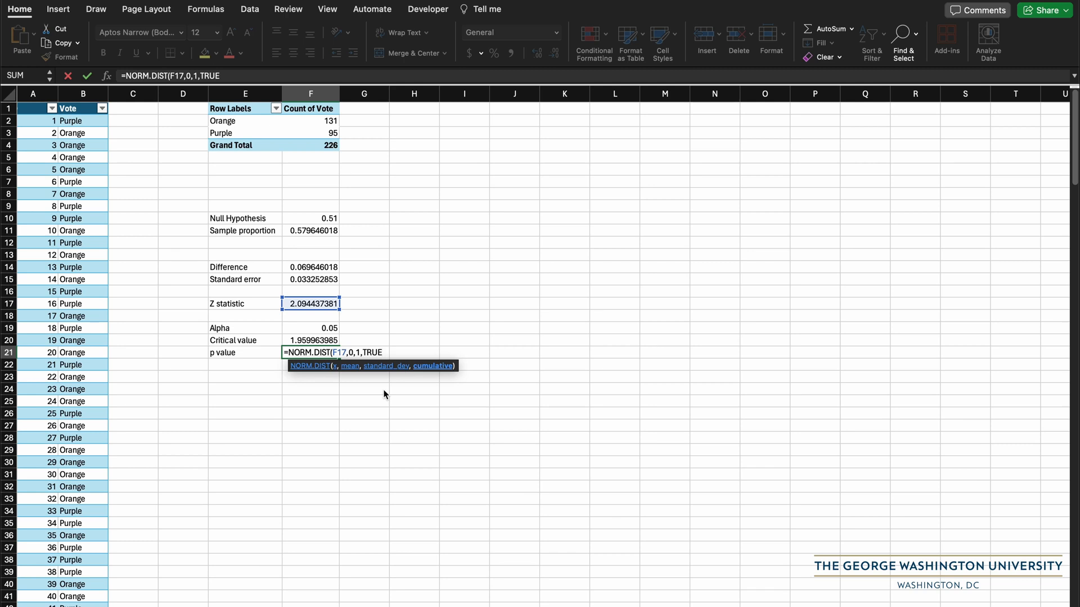
type(")")
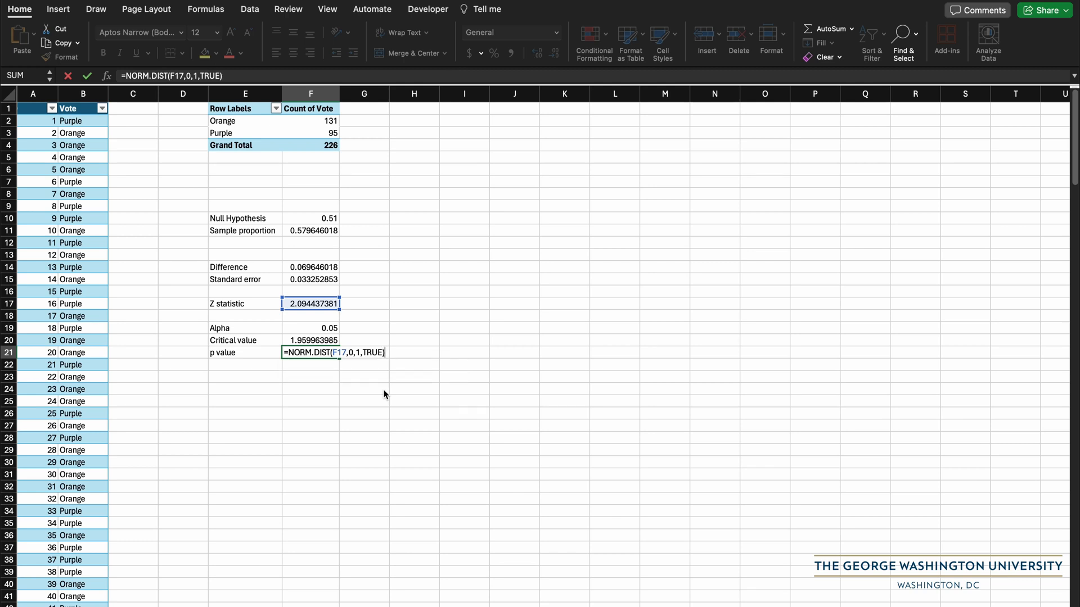
key("Return")
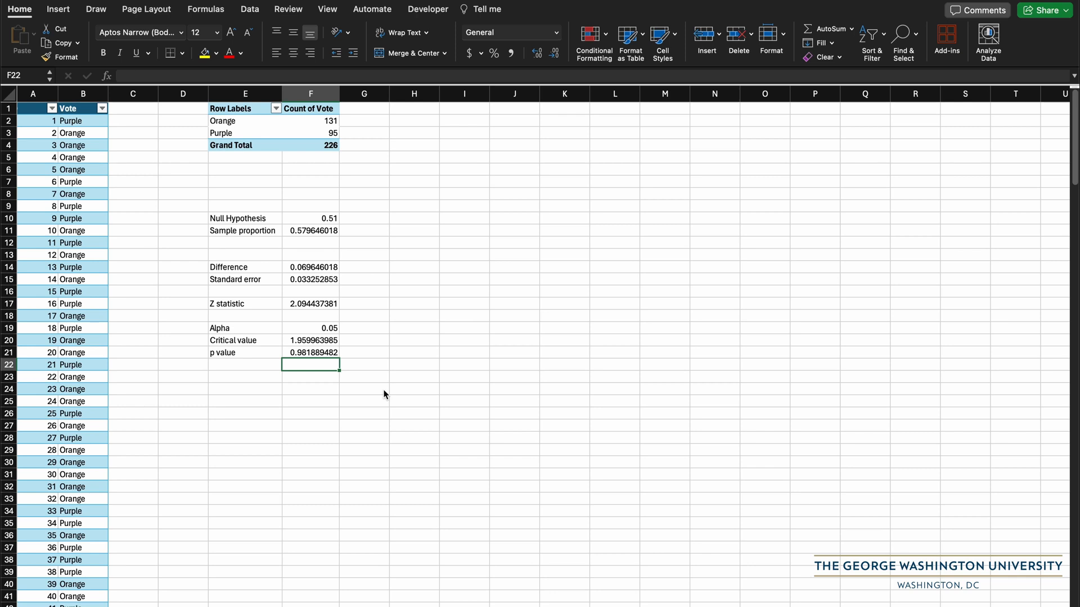
Step: Change the p value formula in F21 to the upper-tail probability, =1-NORM.DIST(F17,0,1,TRUE)
double_click(325, 353)
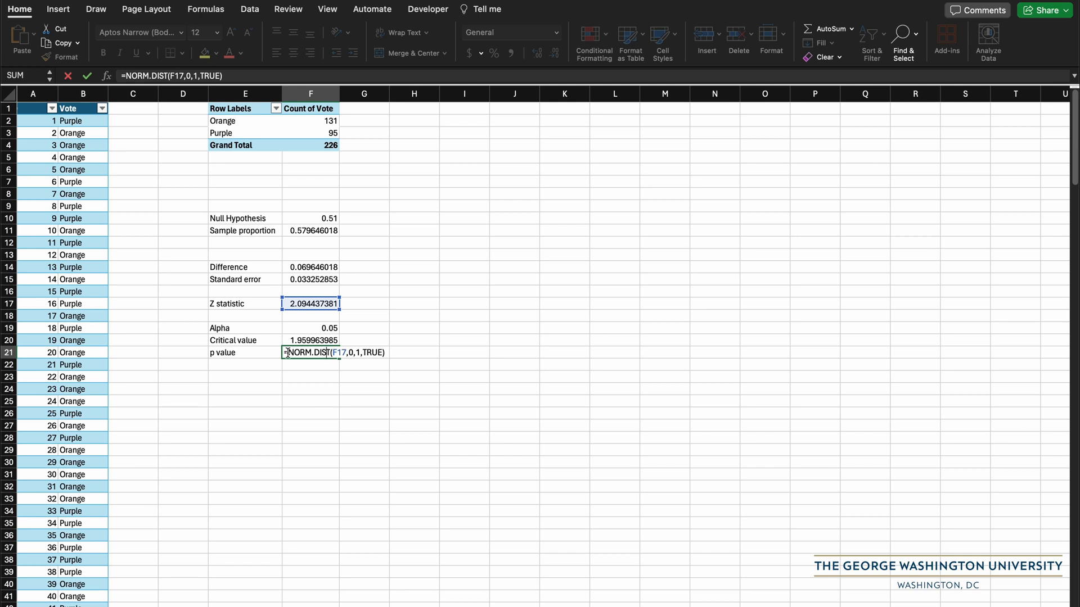
left_click(288, 352)
type("1-")
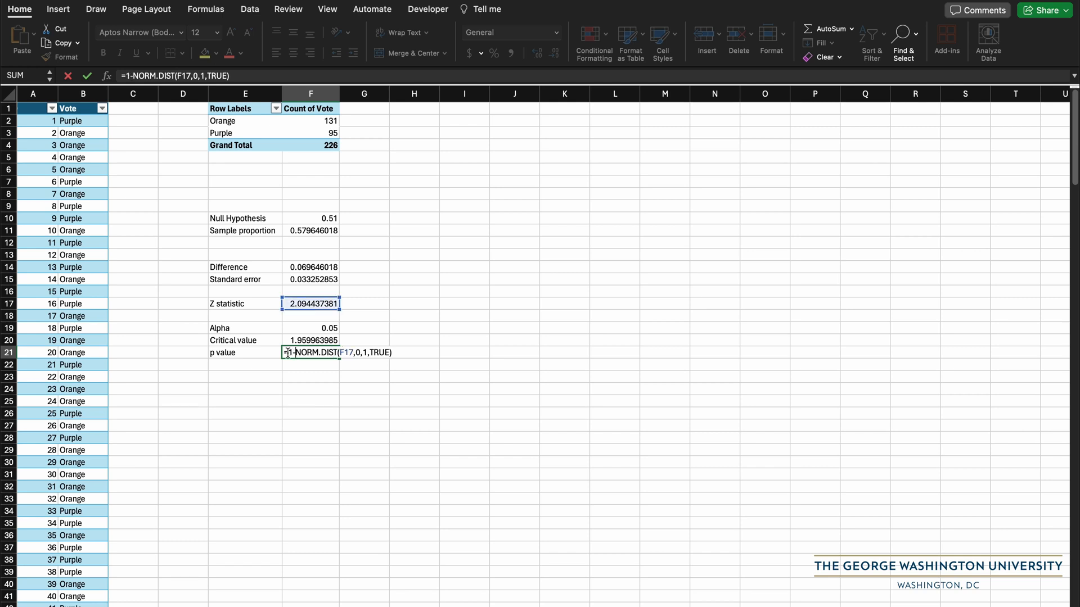
key("Return")
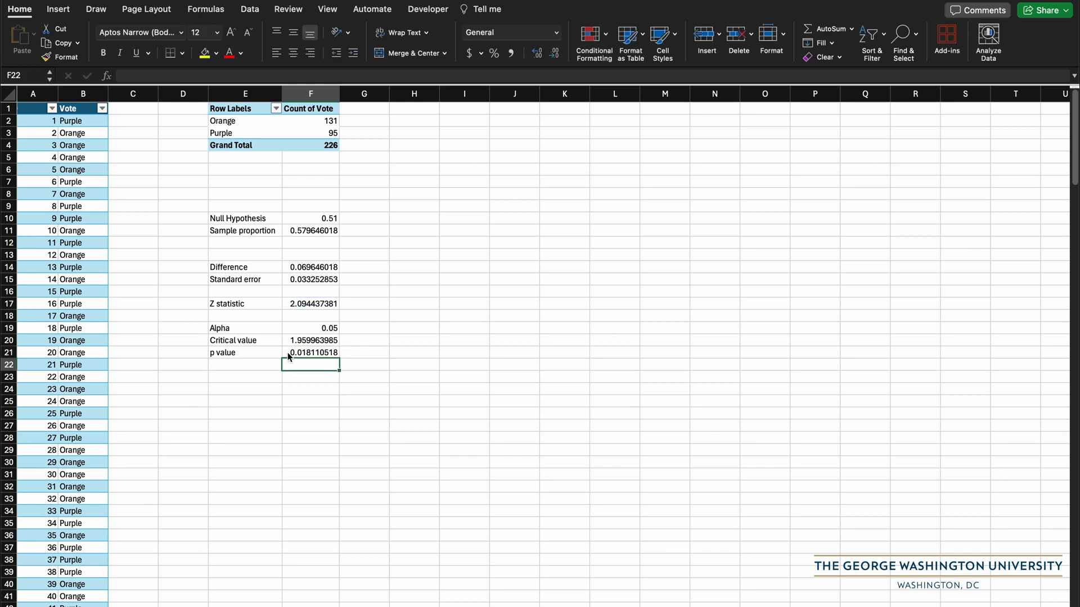
Step: Make the p value in F21 two-tailed by changing its formula to =2*(1-NORM.DIST(F17,0,1,TRUE))
left_click(302, 352)
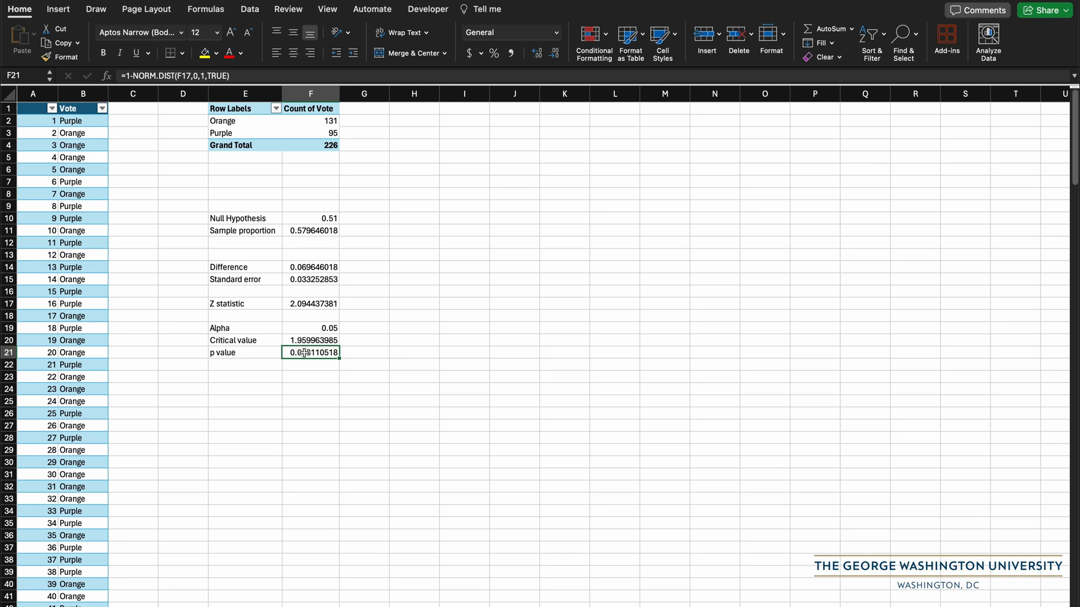
double_click(304, 352)
left_click(288, 352)
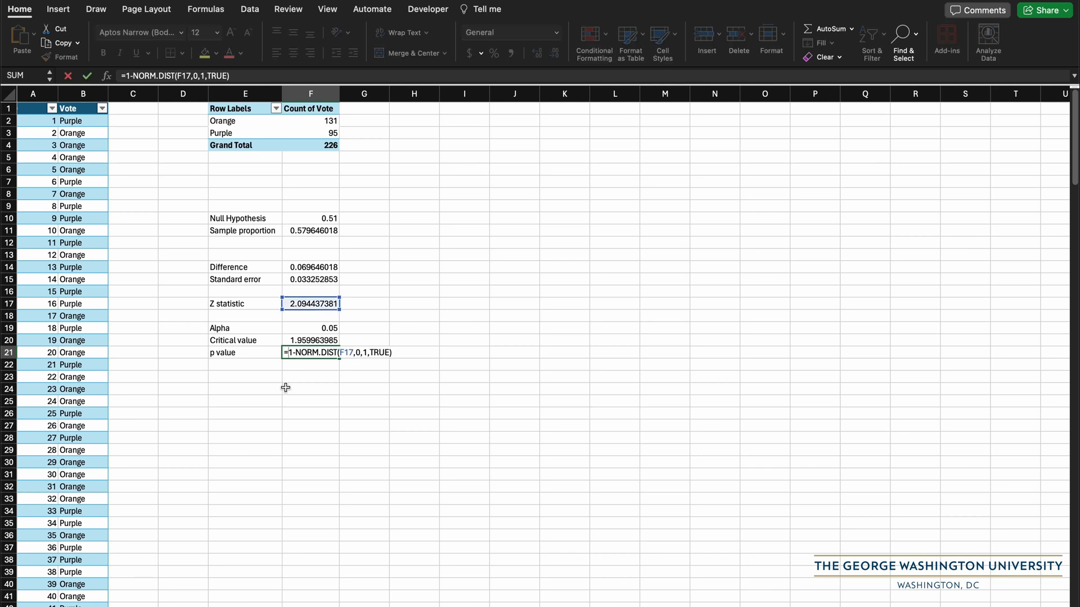
type("2")
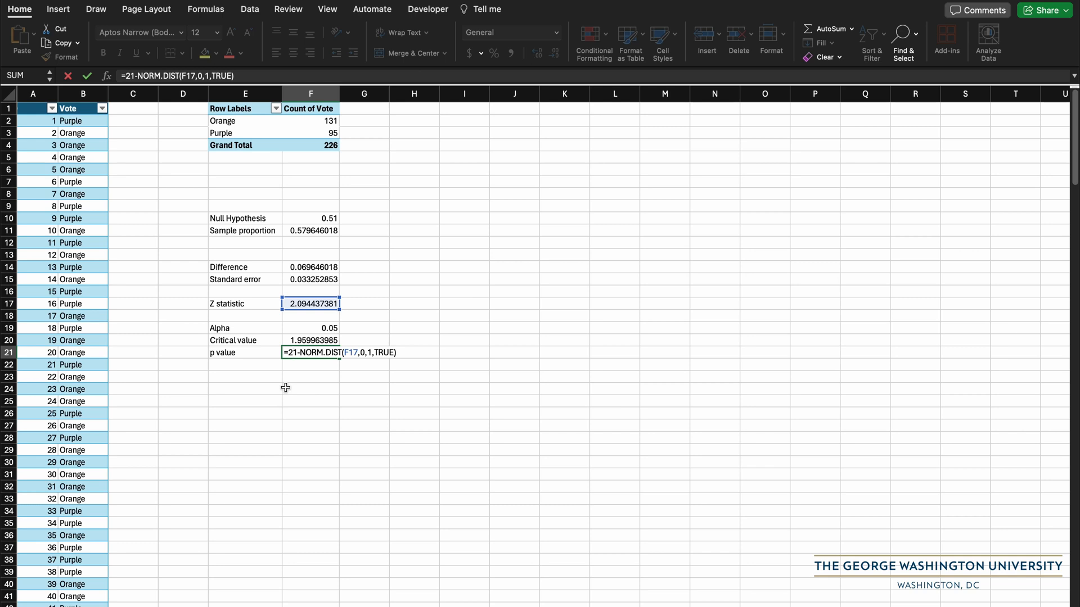
type("*(")
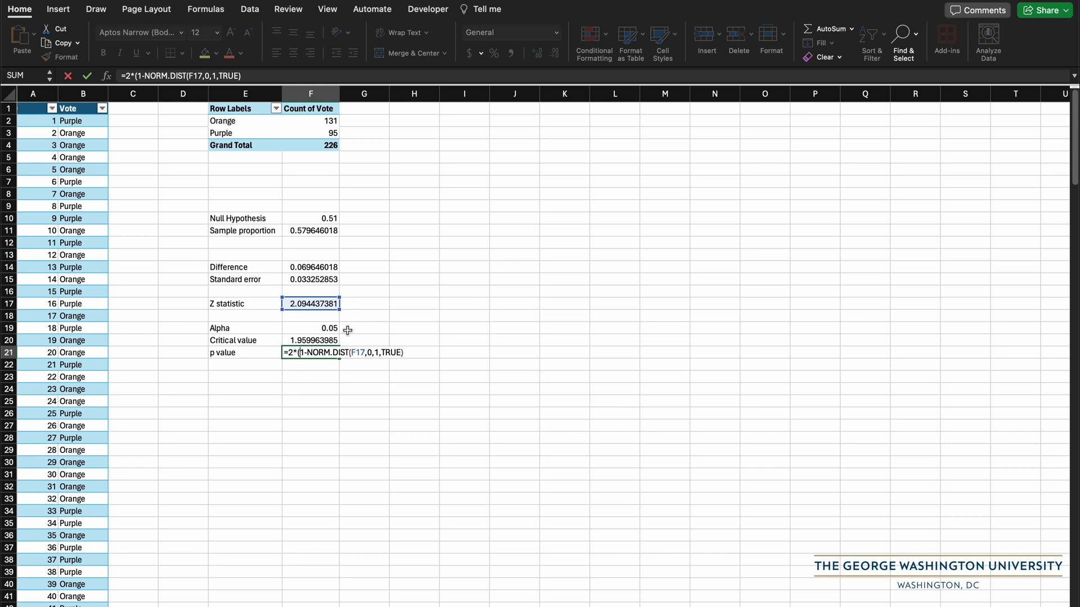
left_click(251, 76)
type(")")
key("Return")
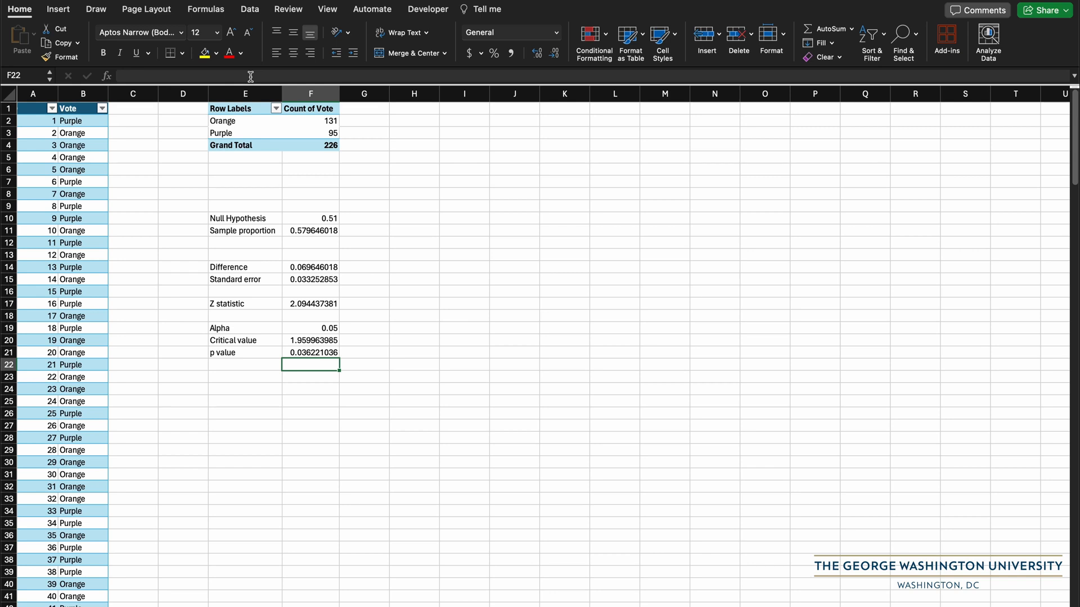
Step: Enter the label Margin of error in E24 below the p value and move to F24
left_click(245, 389)
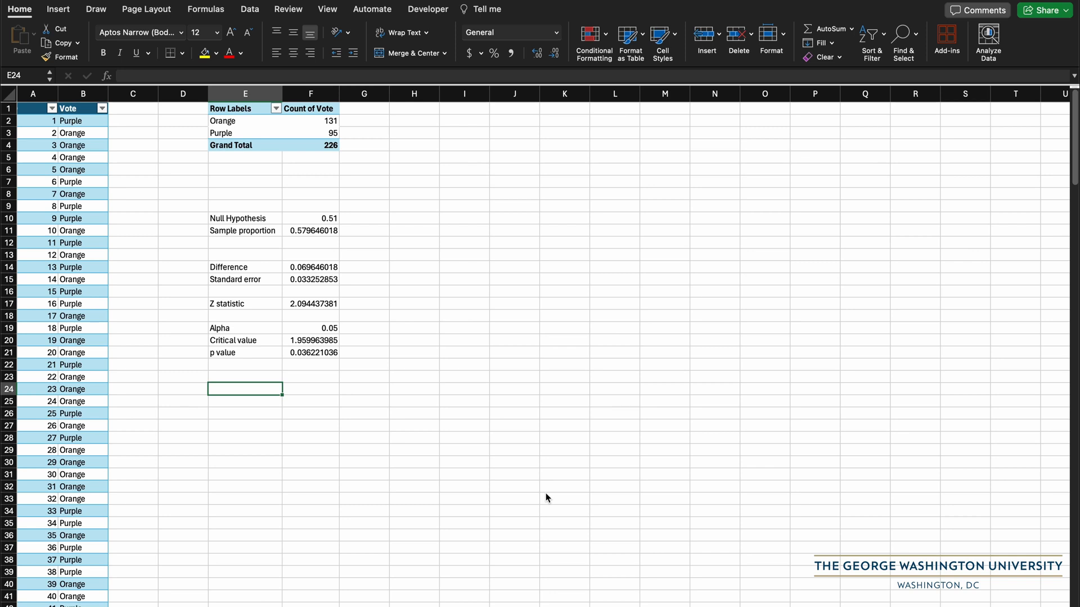
left_click(315, 341)
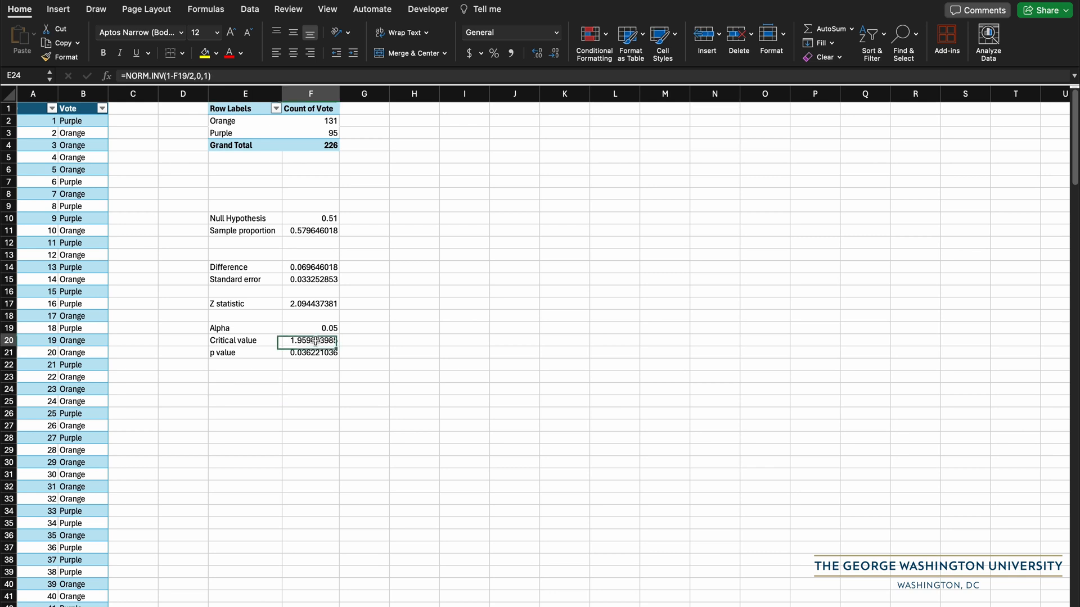
left_click(255, 378)
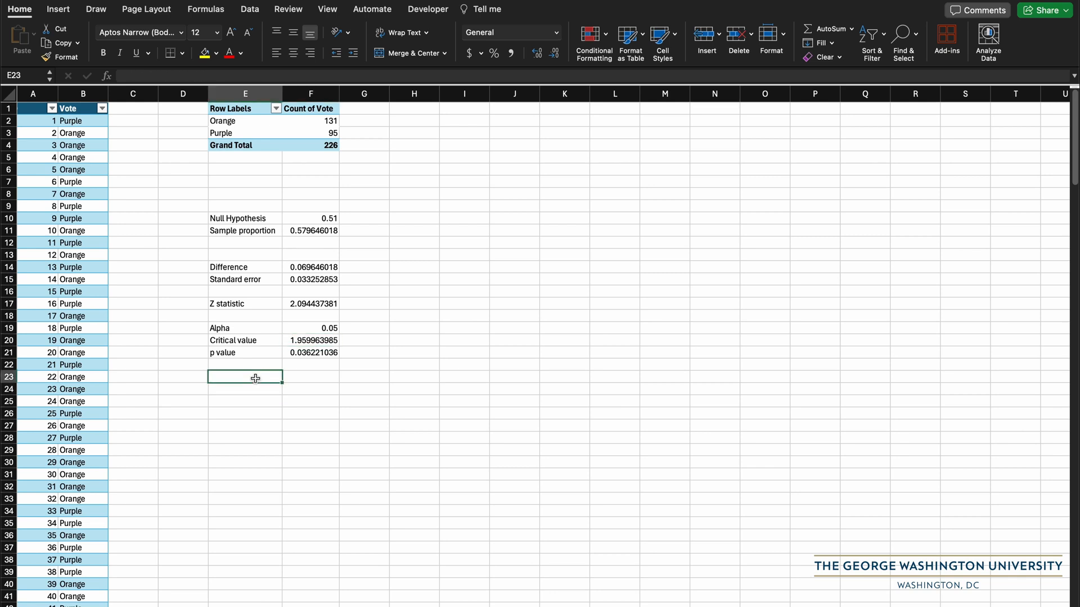
left_click(249, 391)
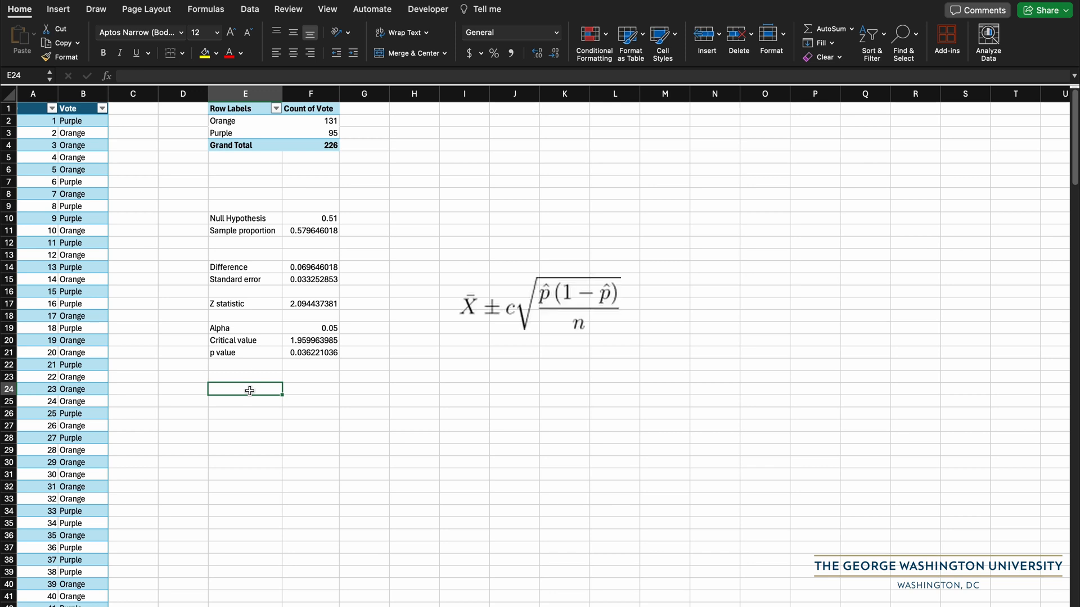
type("Margin of error")
key("Tab")
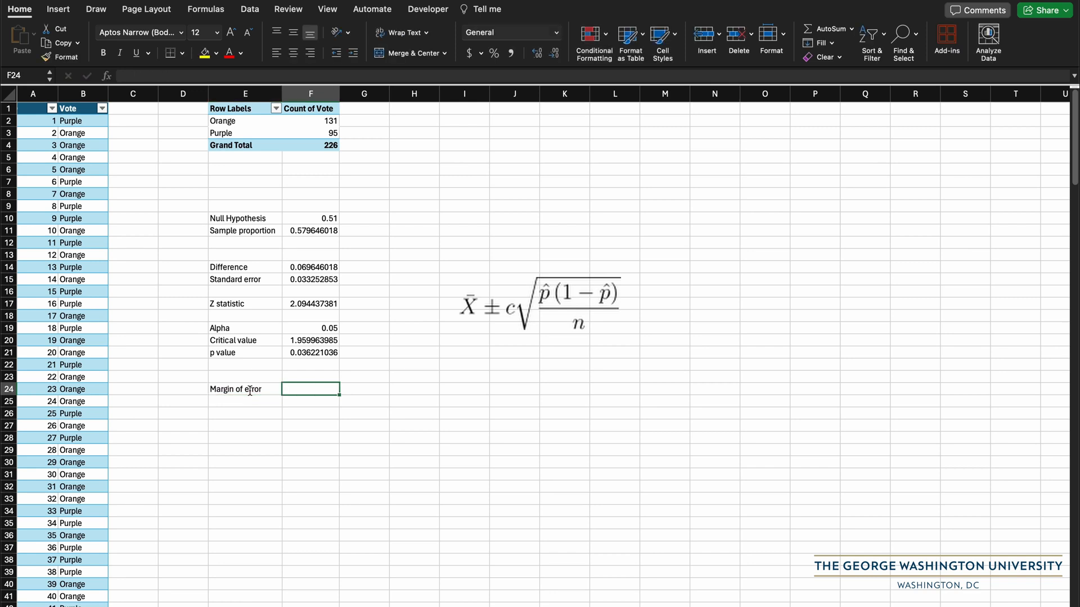
Step: Calculate the margin of error in F24 with =F20*SQRT((F11*(1-F11))/GETPIVOTDATA("Vote",$E$1))
type("=")
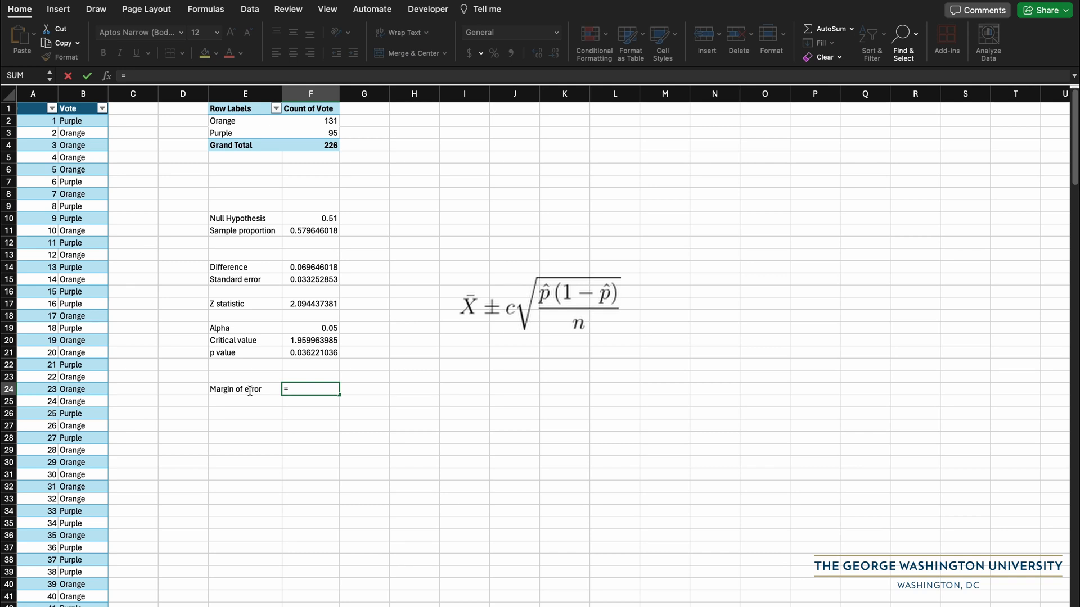
left_click(304, 340)
type("*")
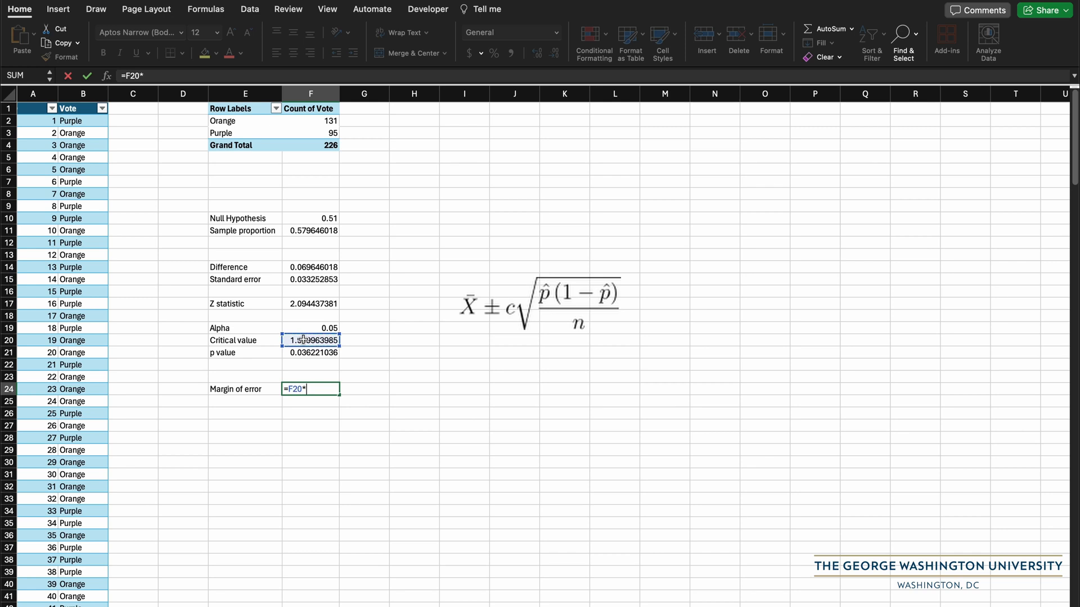
type("SQRT(")
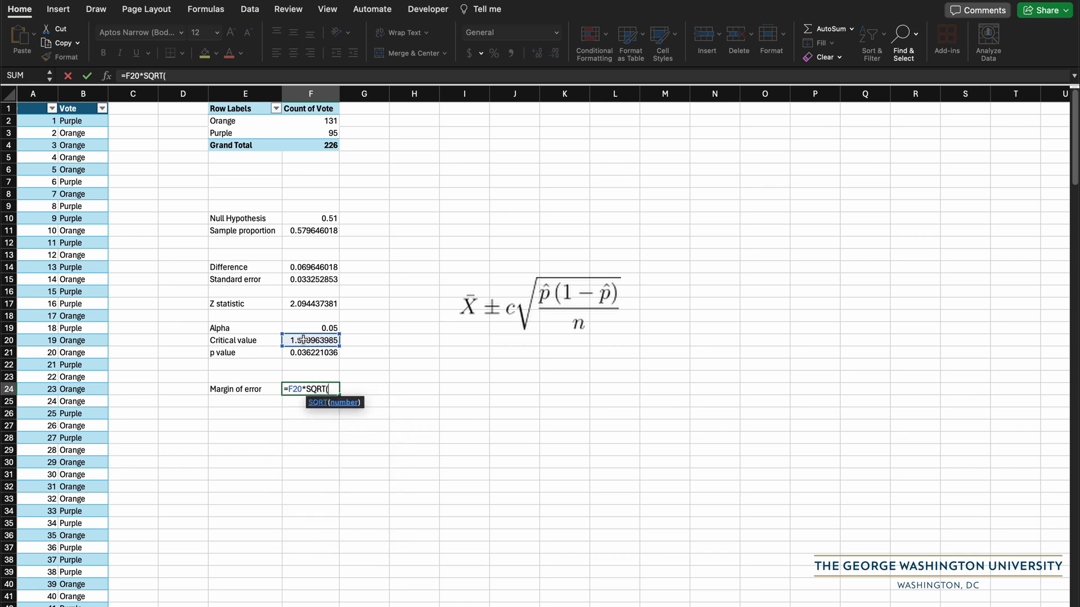
type("(")
left_click(308, 231)
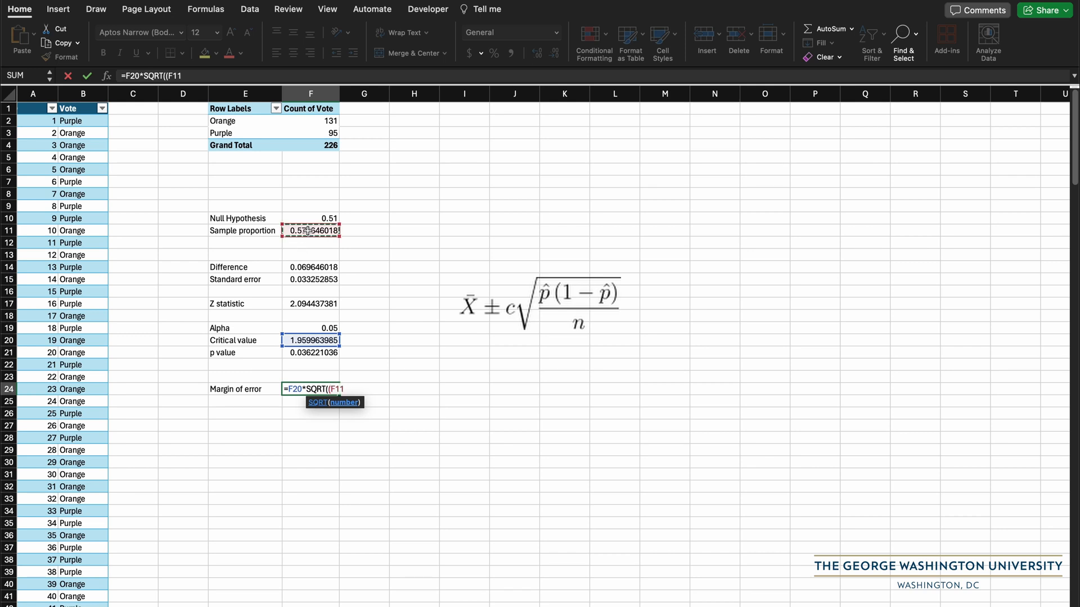
type("*(1-")
left_click(311, 230)
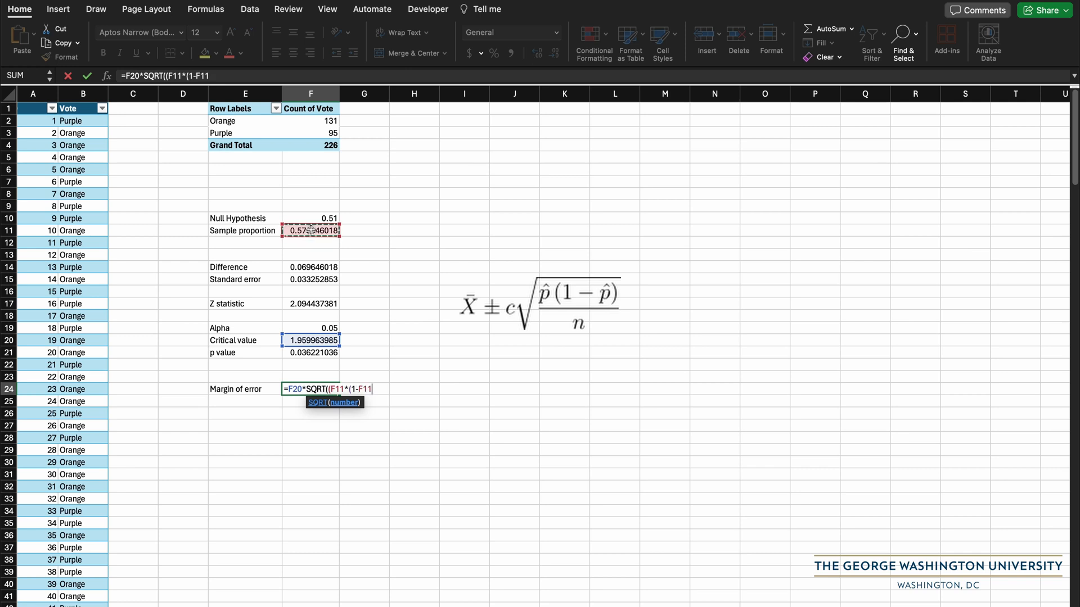
type("))/")
left_click(329, 144)
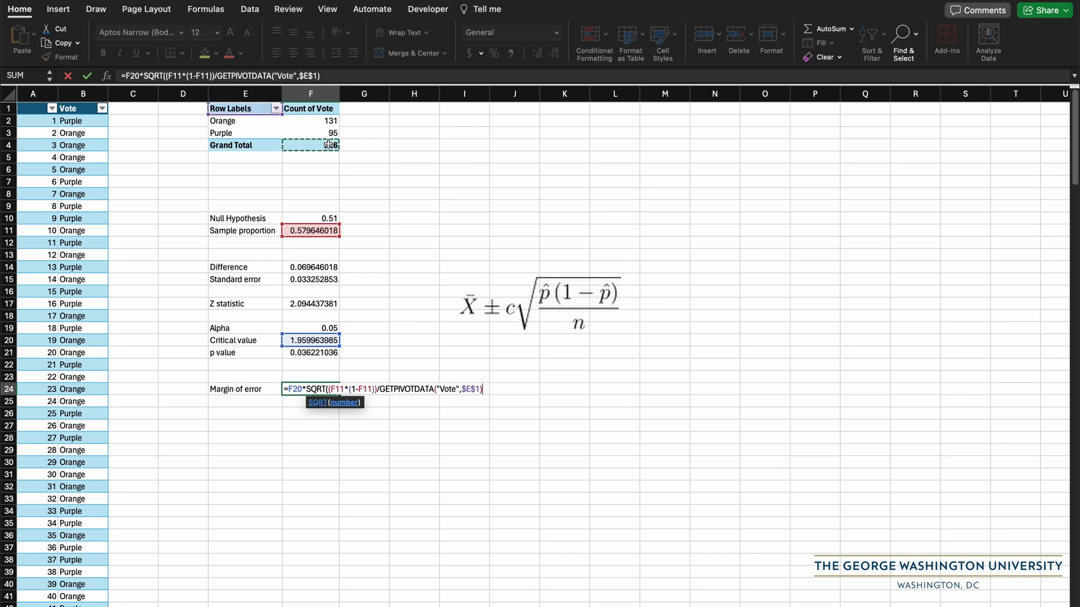
type(")")
key("Return")
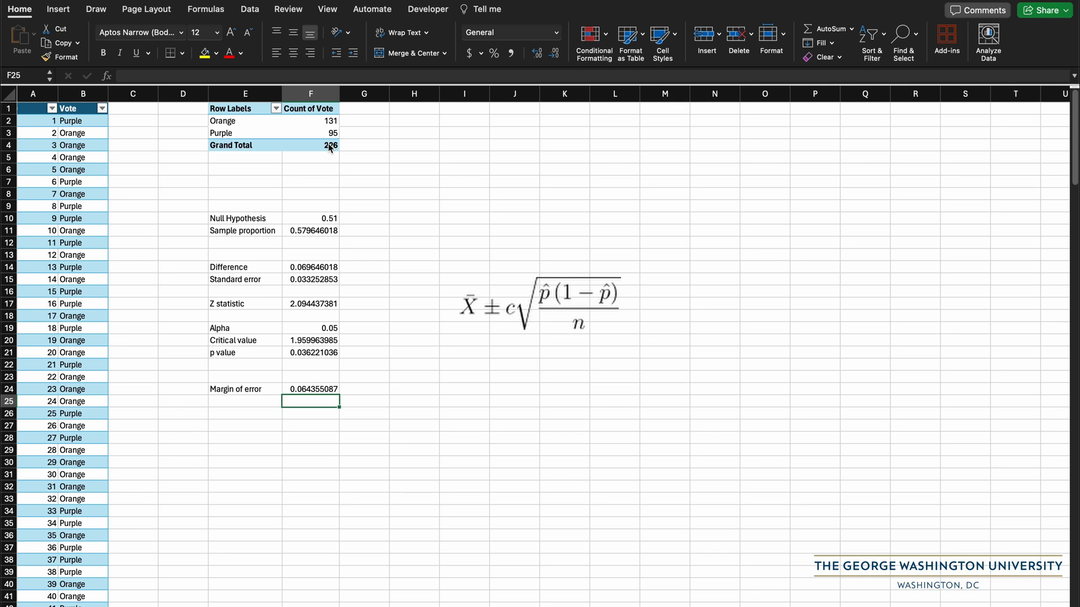
Step: Enter the labels Lower bound in E25 and Upper bound in E26, and move to F25
key("Left")
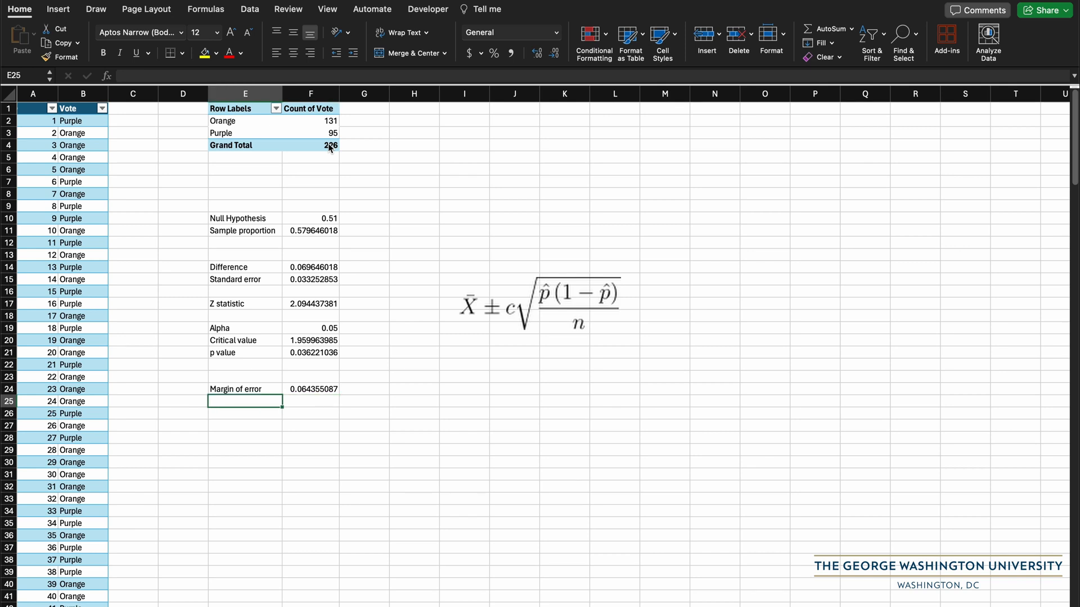
type("Lower b")
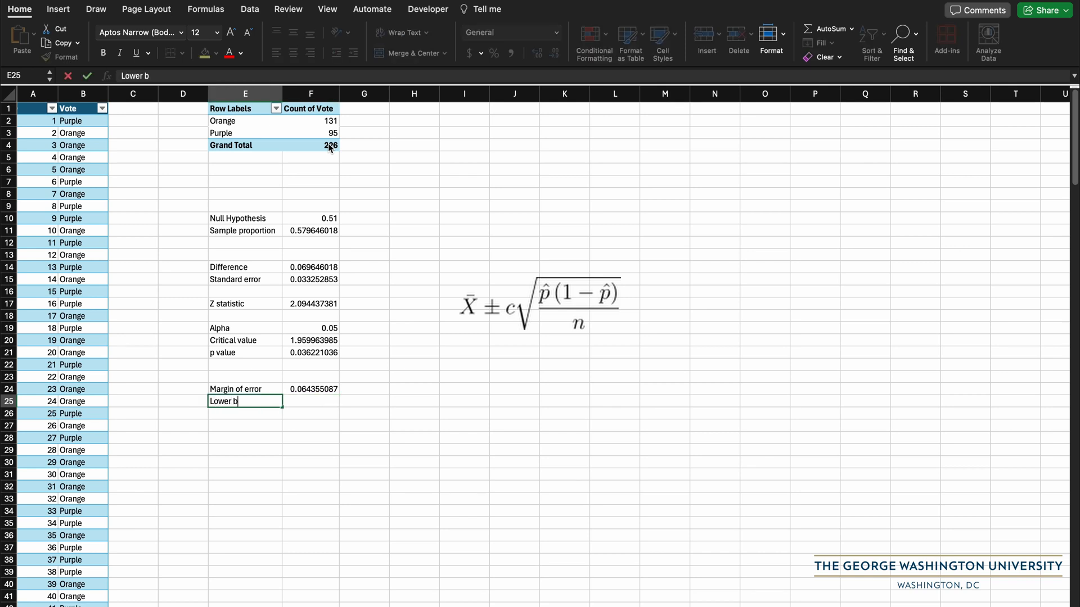
type("ound")
key("Return")
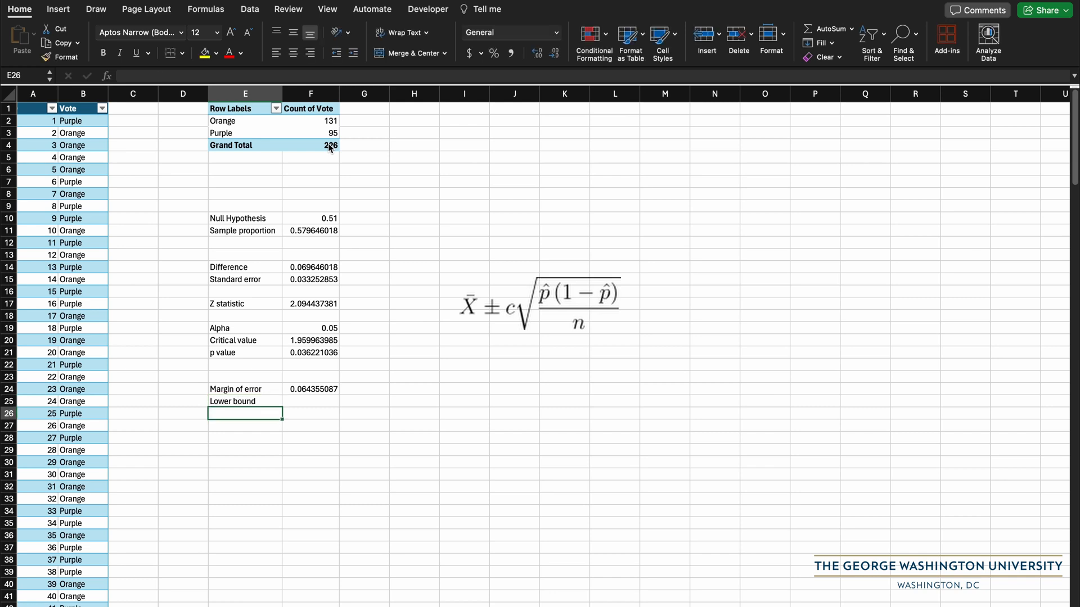
type("Upper boun")
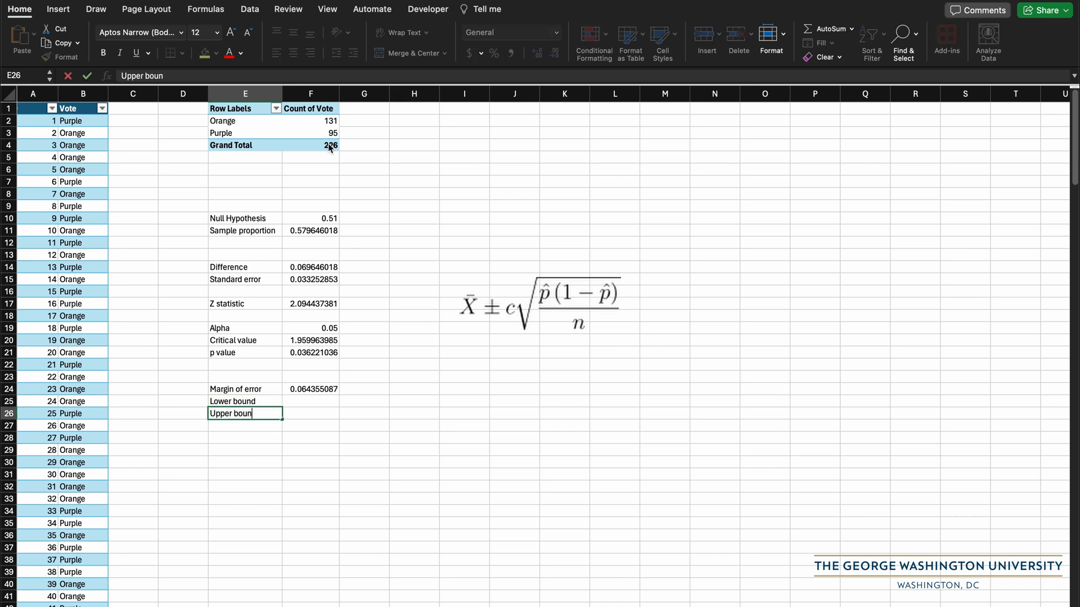
type("d")
key("Tab")
key("Up")
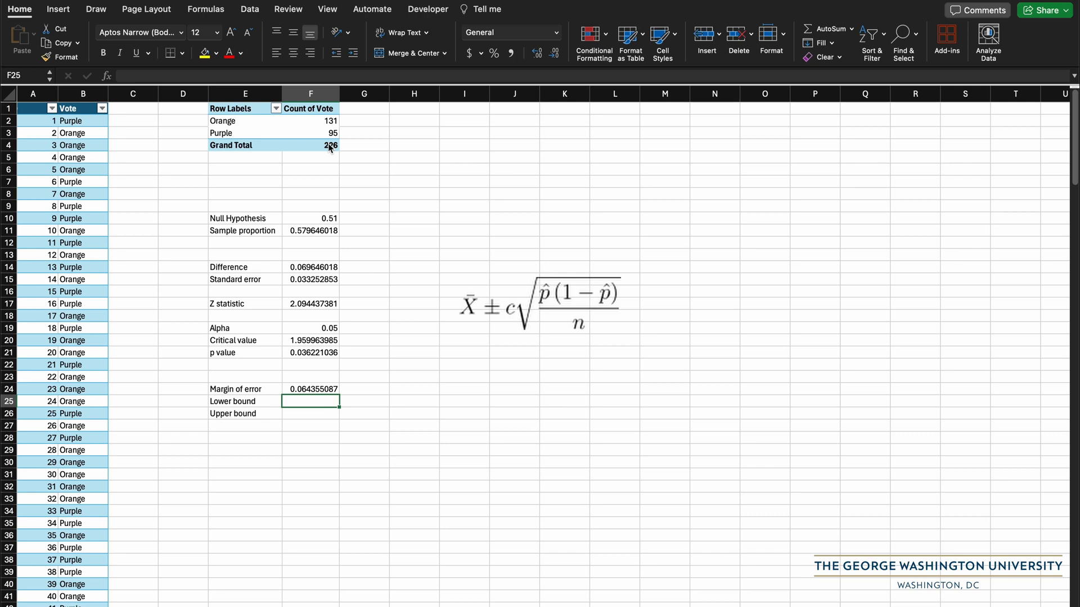
Step: Calculate the lower bound in F25 by subtracting the margin of error from the sample proportion with =F11-F24
type("=")
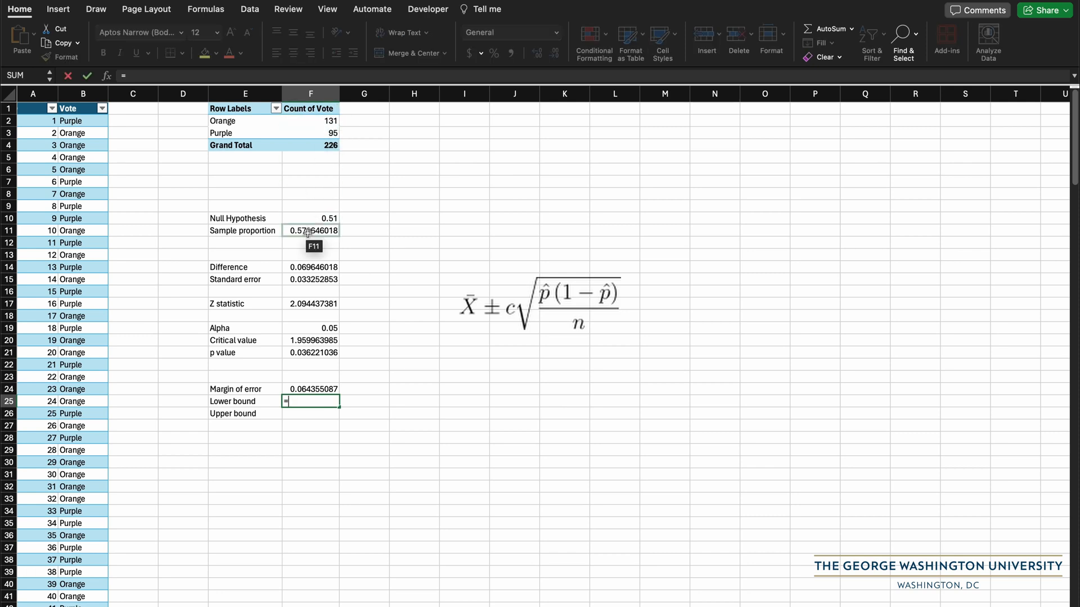
left_click(308, 232)
type("-")
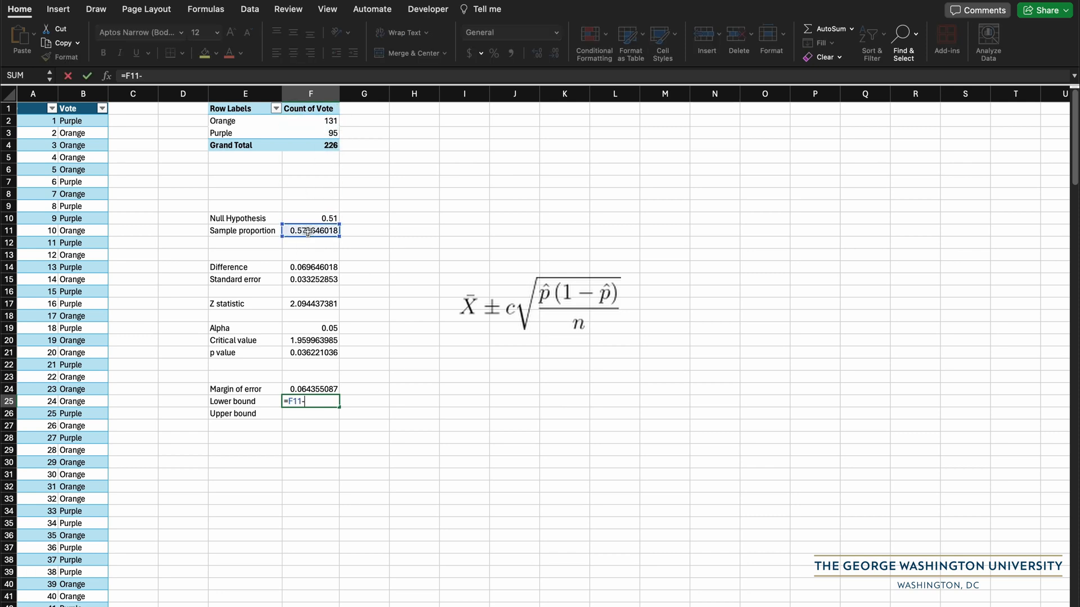
left_click(317, 390)
key("Return")
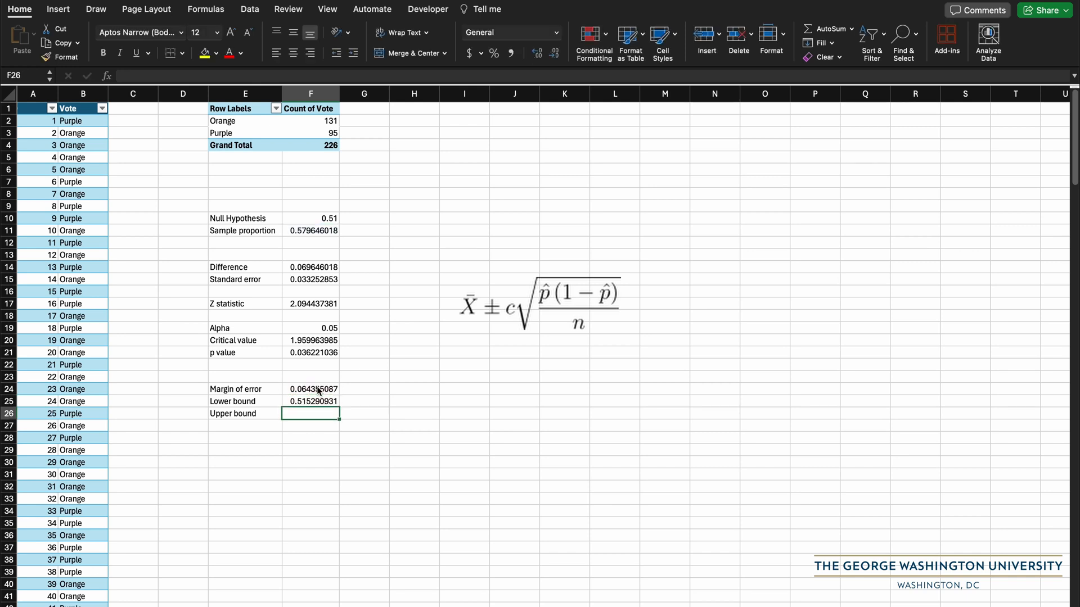
Step: Calculate the upper bound in F26 by adding the margin of error to the sample proportion with =F11+F24
type("=")
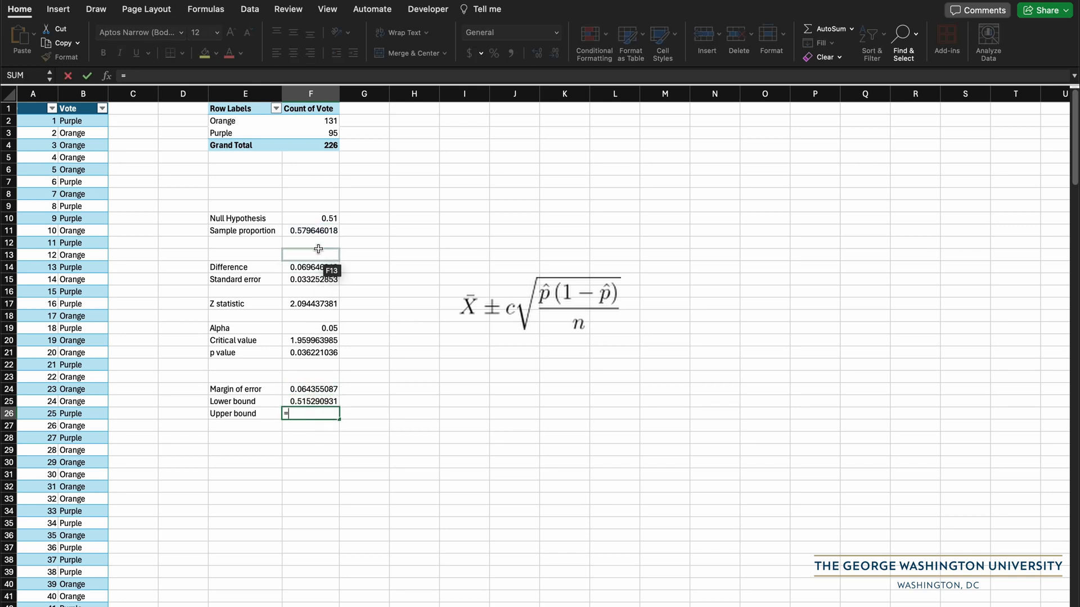
left_click(314, 232)
type("+")
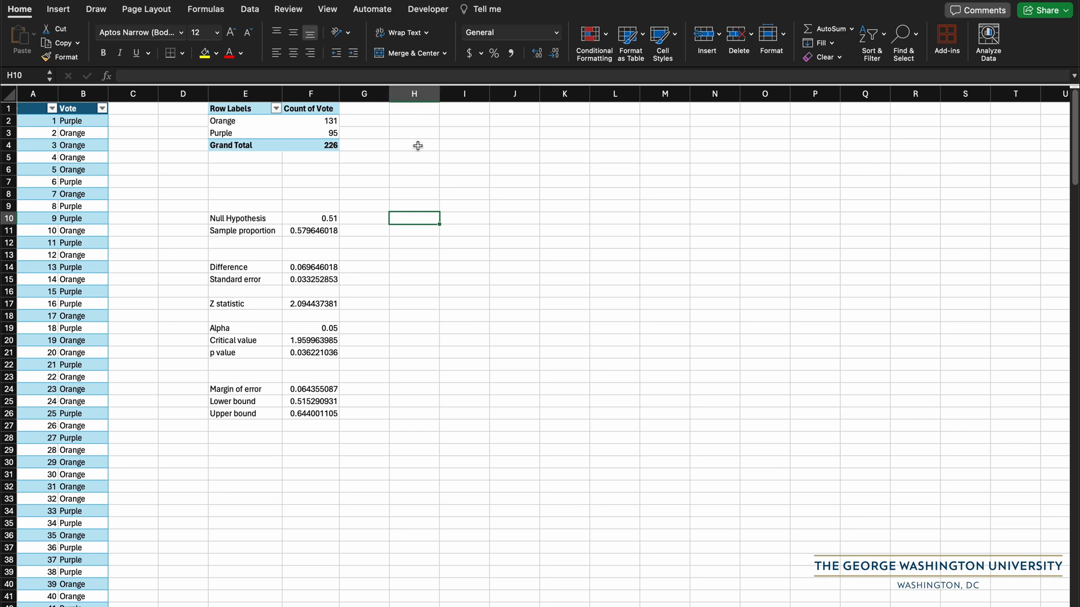
Step: Round the sample proportion to two decimals in H11 with =ROUND(F11,2)
left_click(411, 231)
type("=")
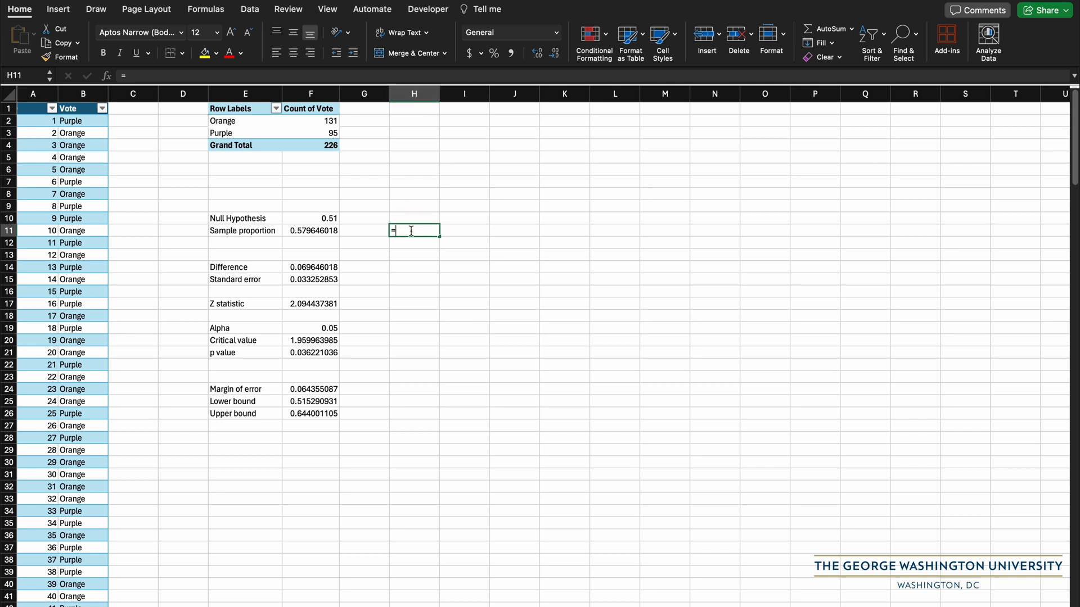
type("ROUND(")
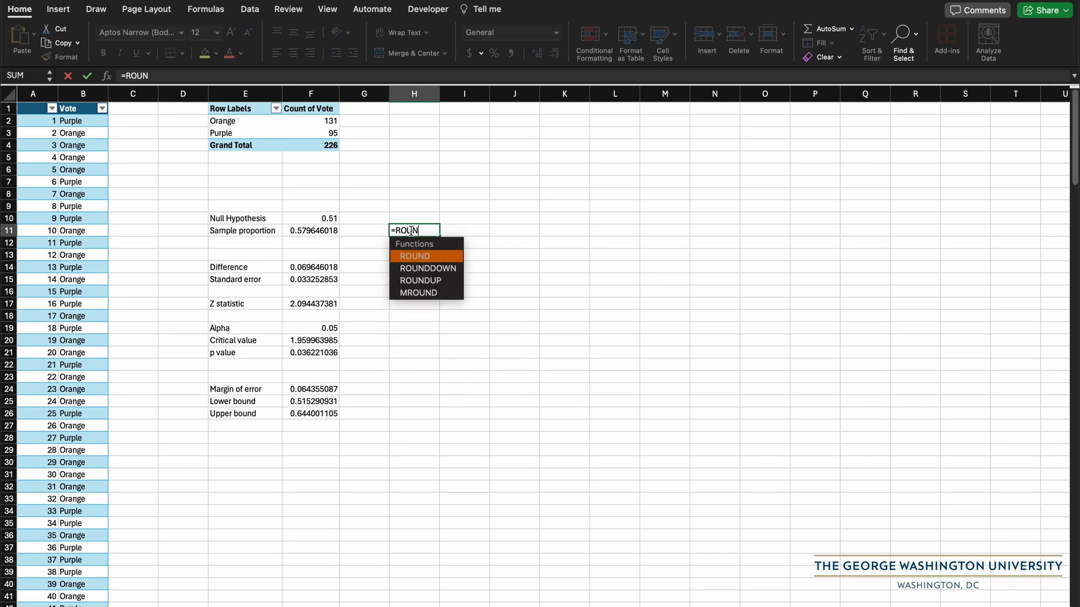
left_click(322, 232)
type(",")
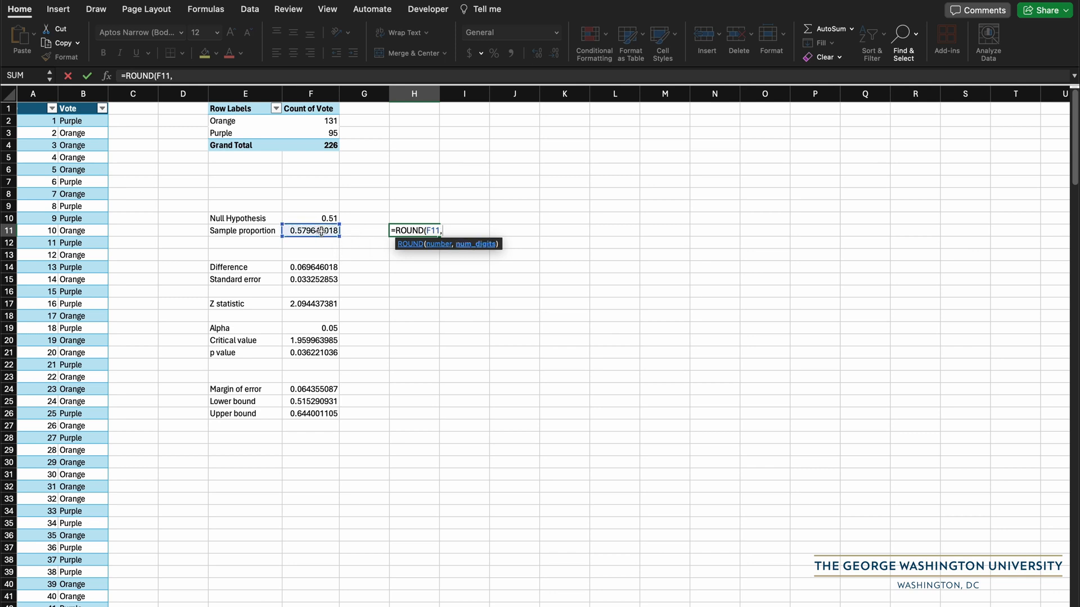
type("2")
key("Return")
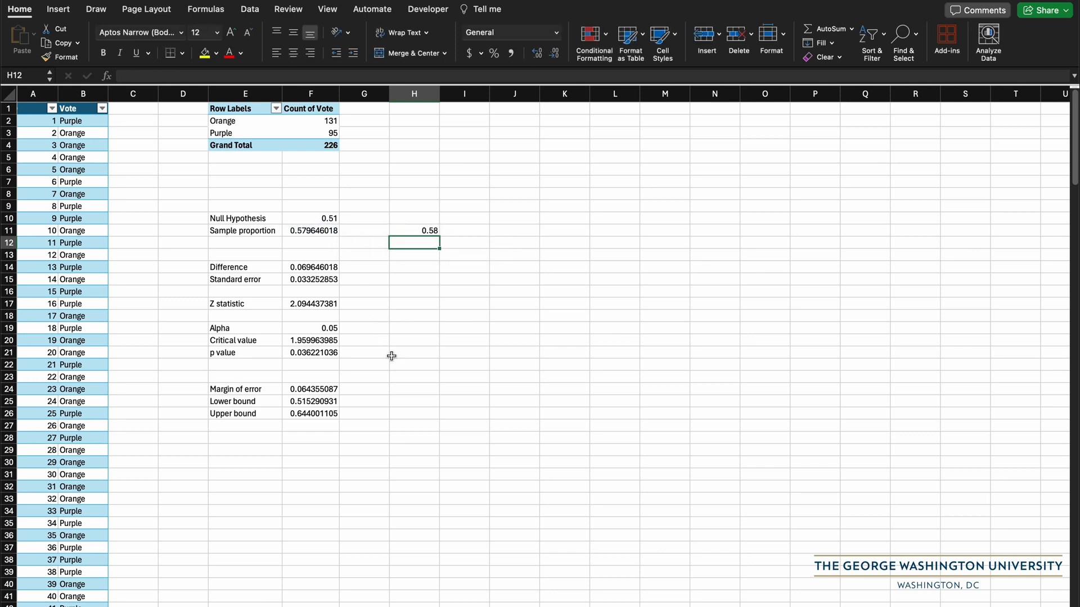
Step: Round the margin of error in H24 with =ROUND(F24,2) and fill the formula down to H26 for both bounds
left_click(407, 389)
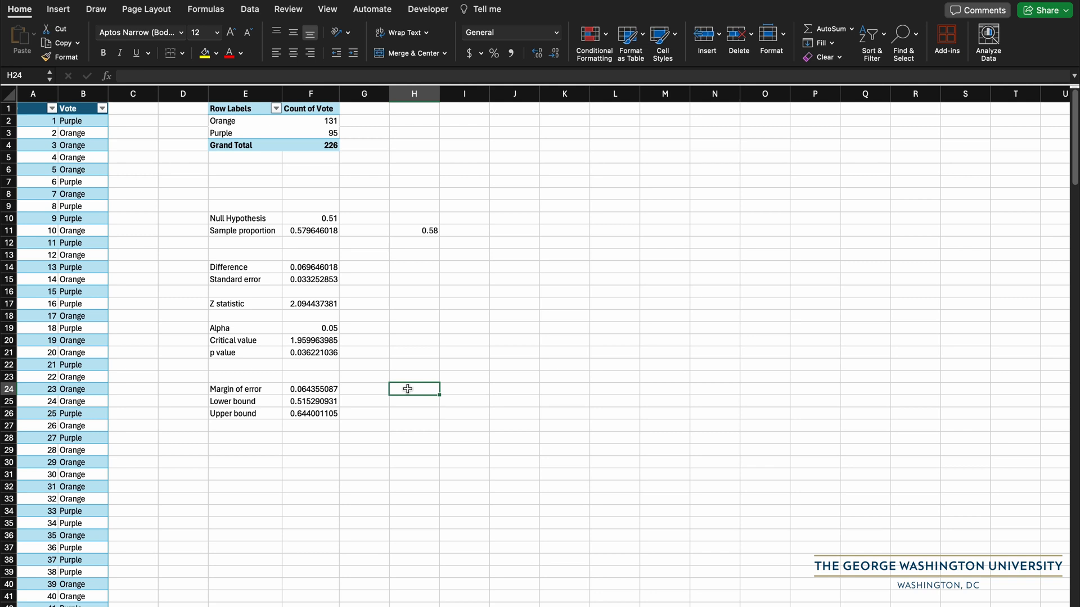
type("=ROUND")
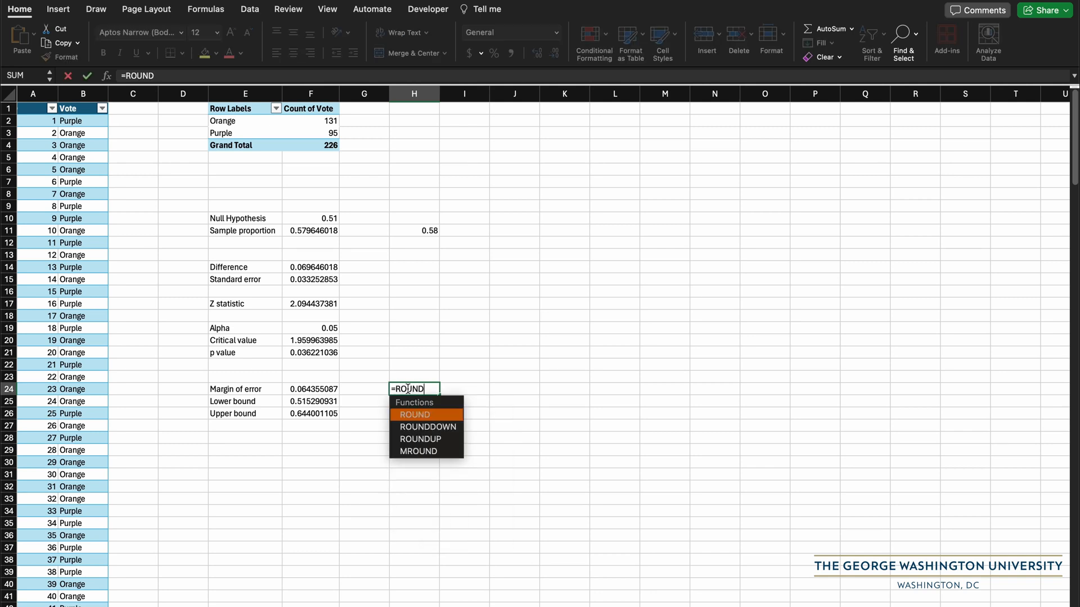
type("(")
left_click(319, 389)
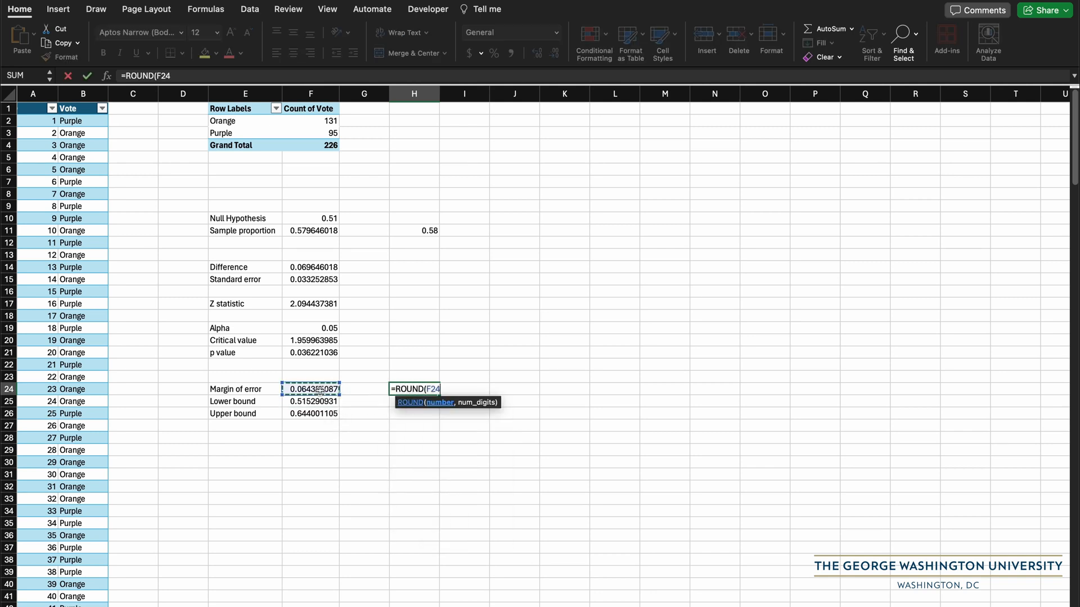
type(",2)")
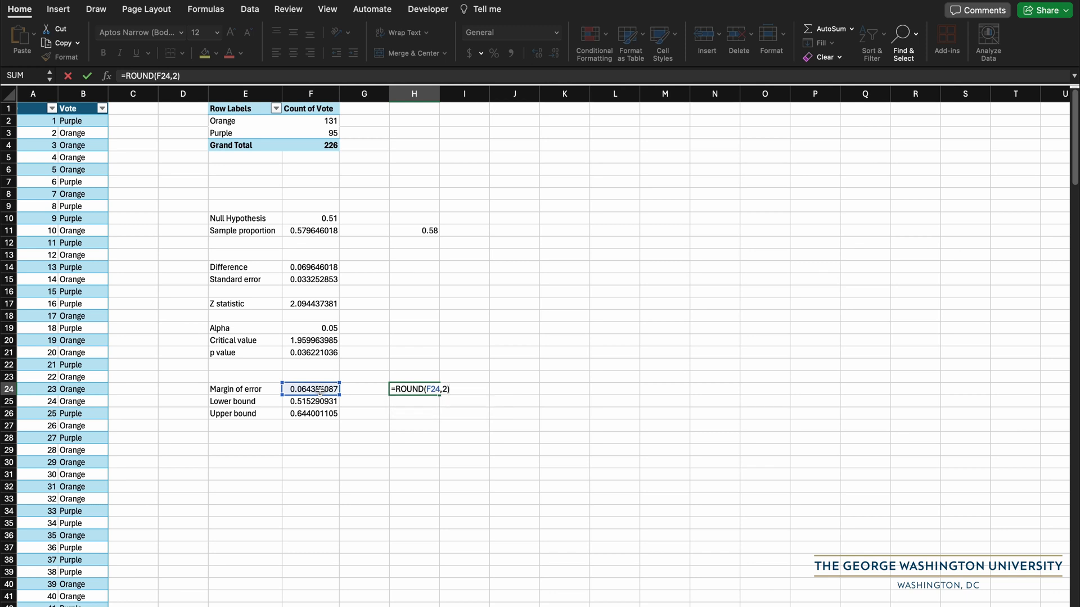
key("Return")
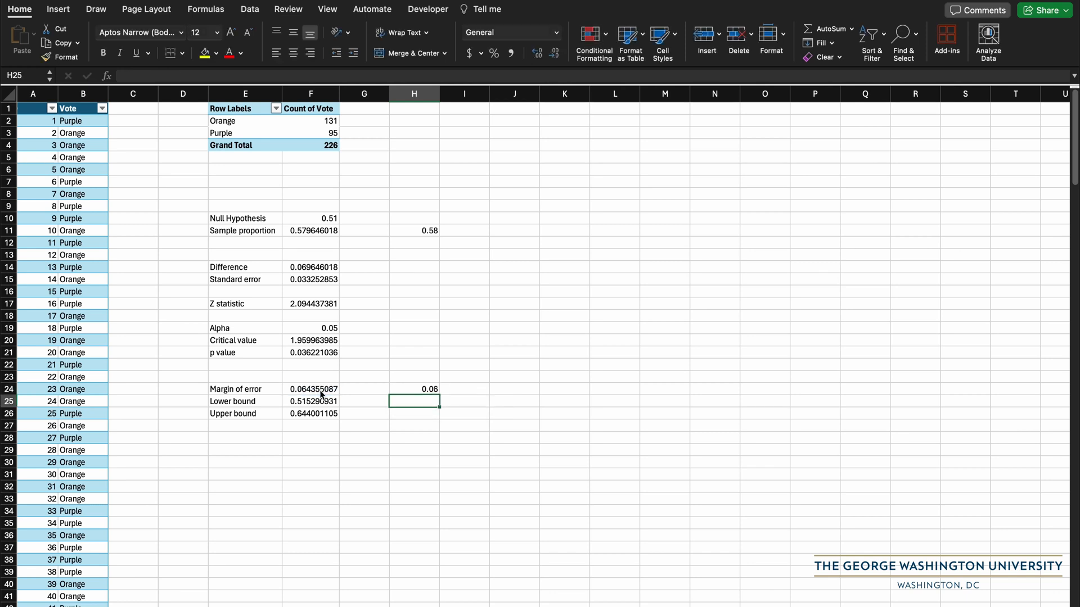
key("Up")
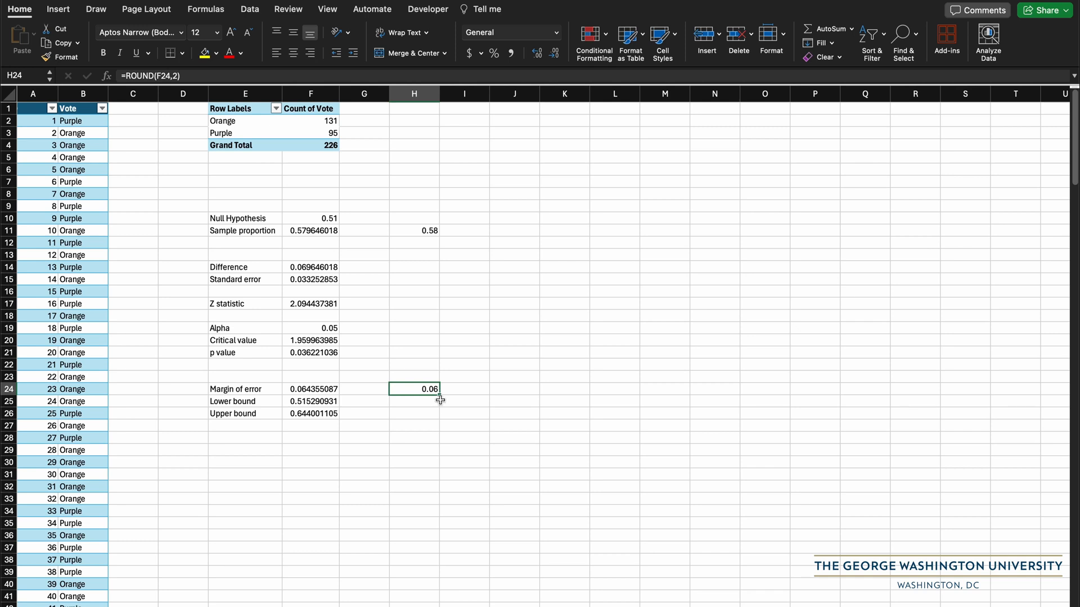
left_click_drag(439, 396, 438, 417)
Step: Review the confidence bounds and their rounded values, the rounded sample proportion, the p value, the Z statistic and the critical value
left_click(308, 403)
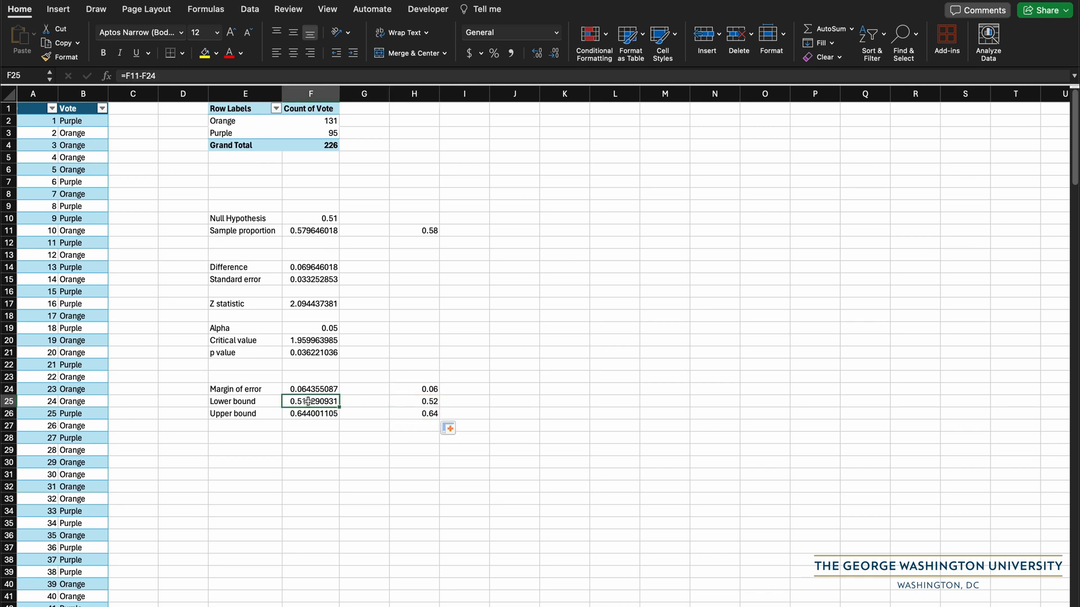
left_click(322, 417)
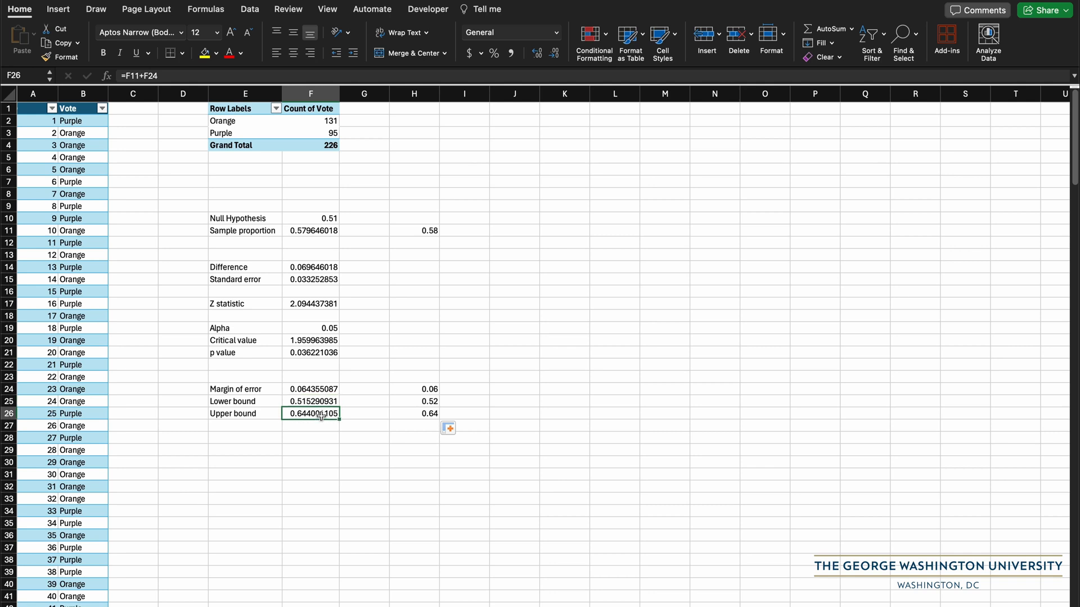
left_click(431, 414)
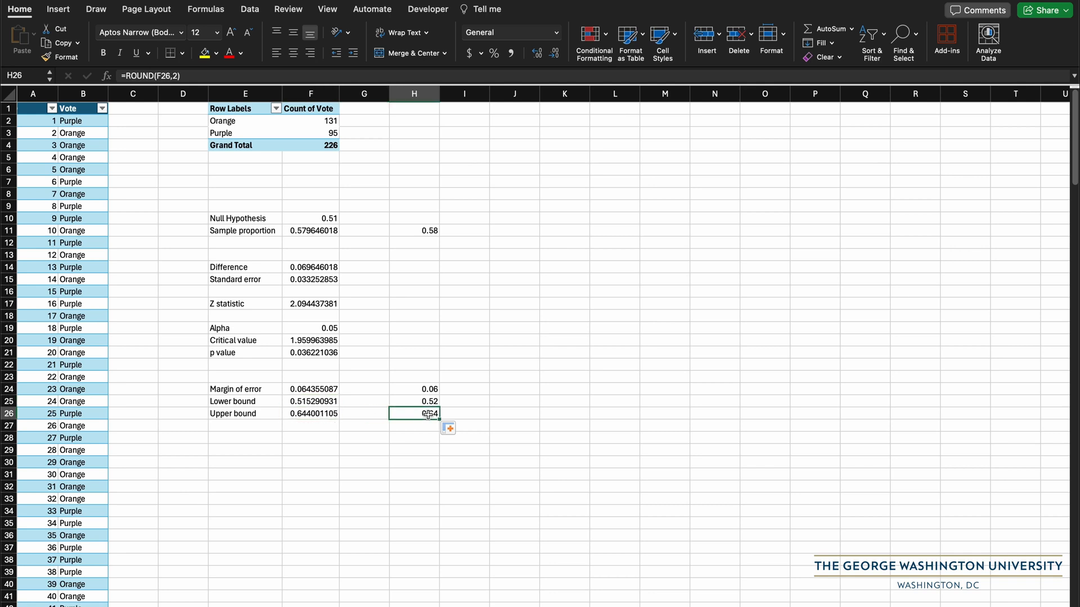
left_click(430, 352)
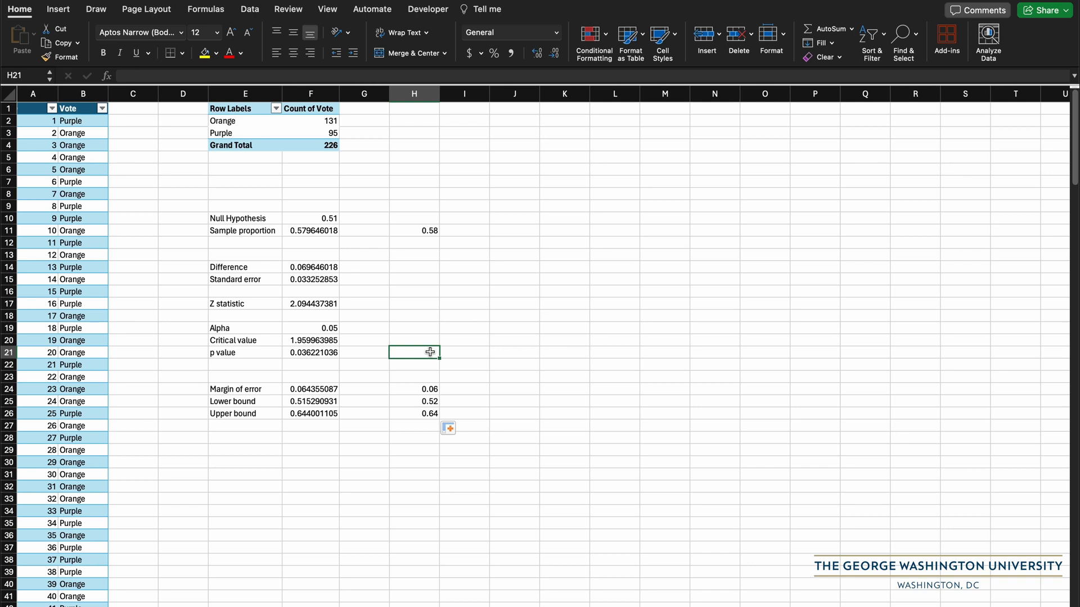
left_click(429, 230)
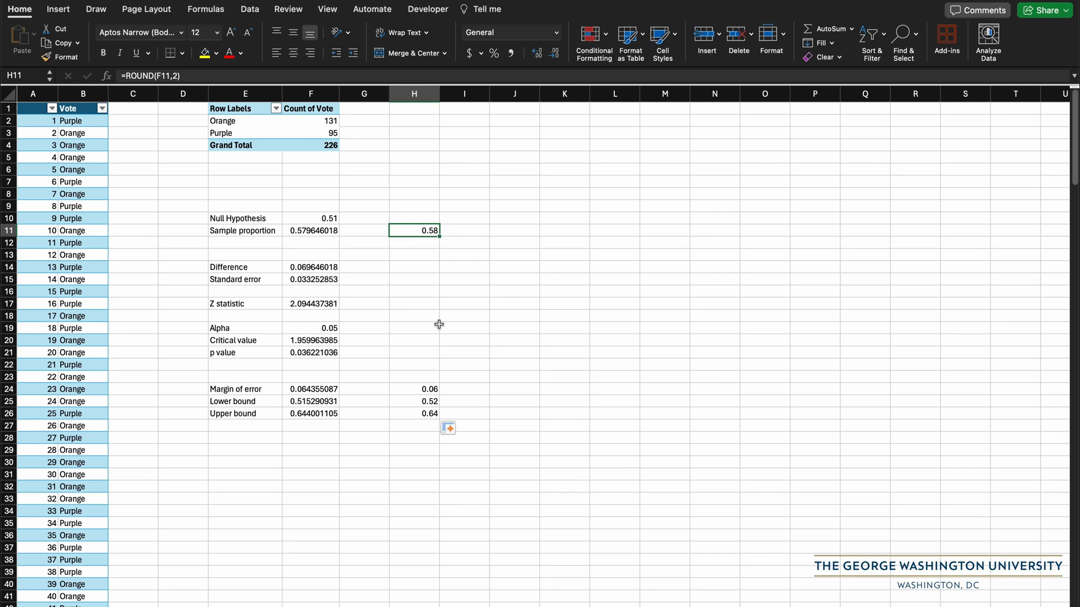
left_click(306, 353)
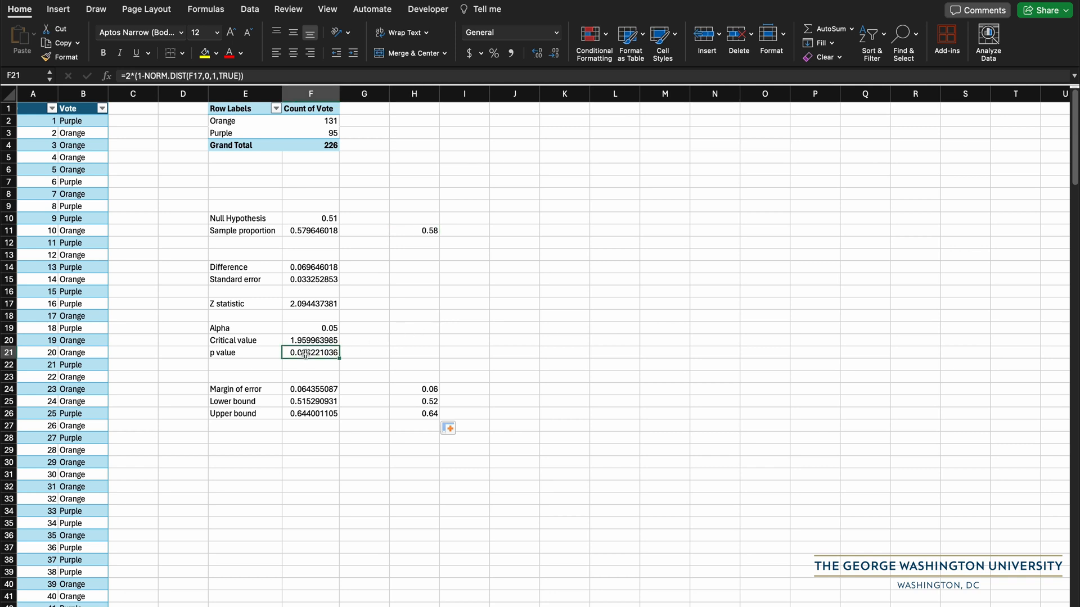
left_click(309, 304)
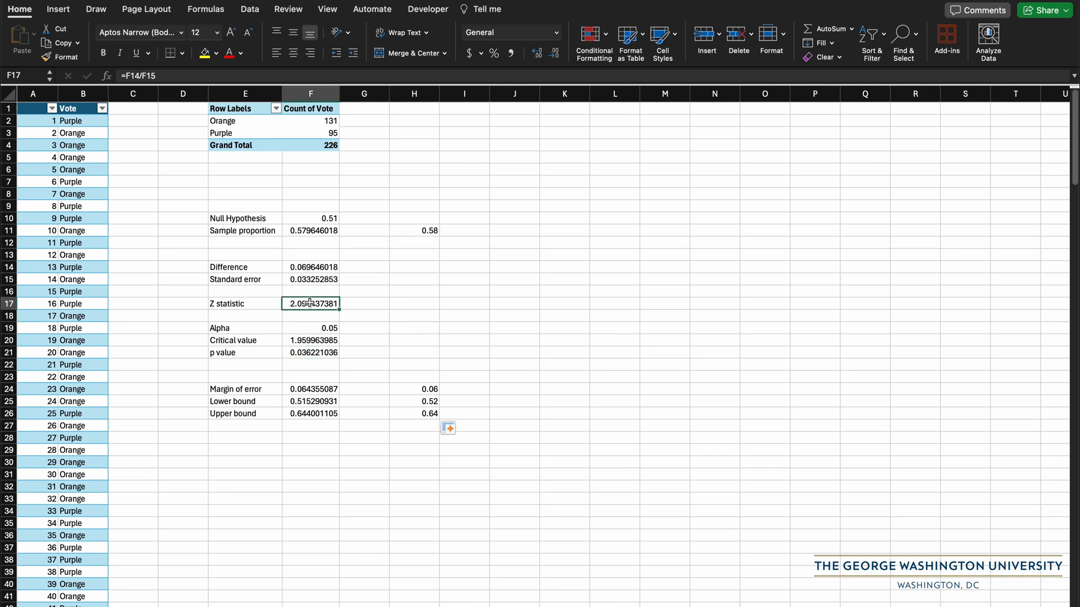
left_click(319, 340)
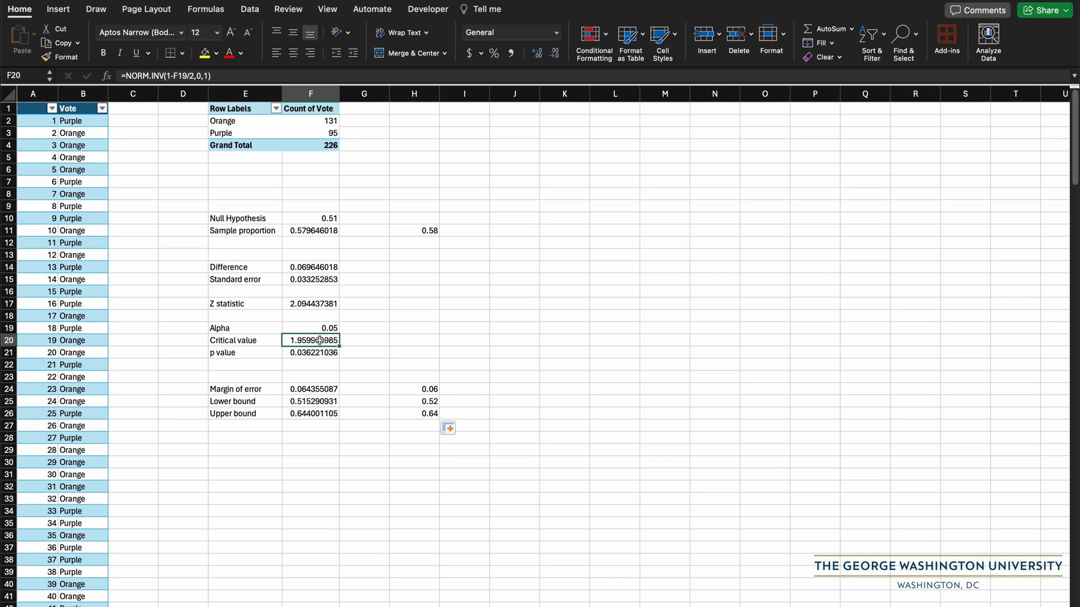
Step: Review the rounded margin of error, sample proportion and confidence bounds, and compare them with the null hypothesis value
left_click(415, 389)
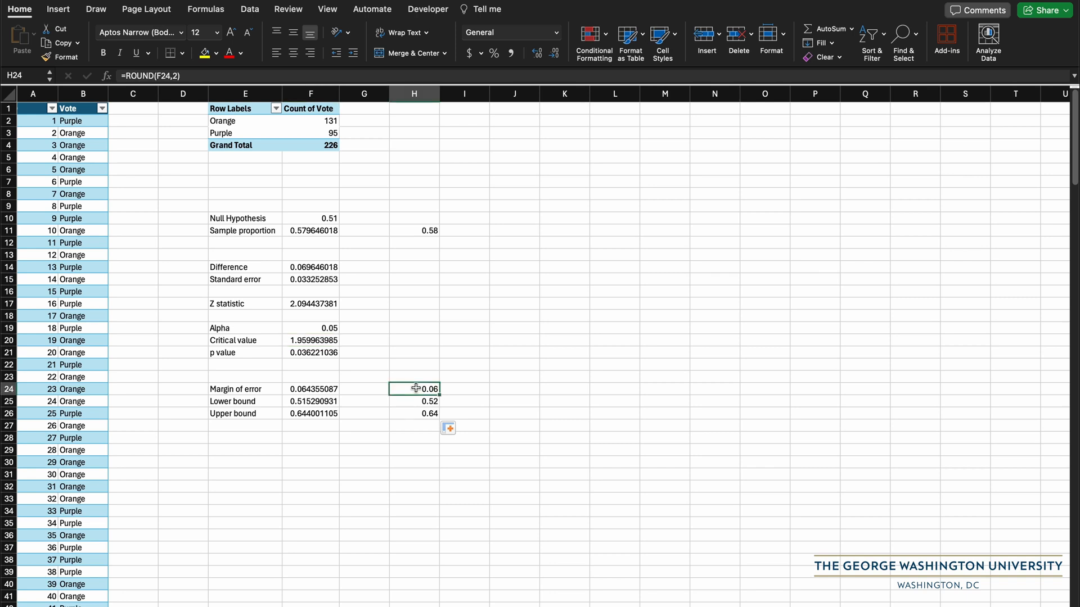
left_click(414, 232)
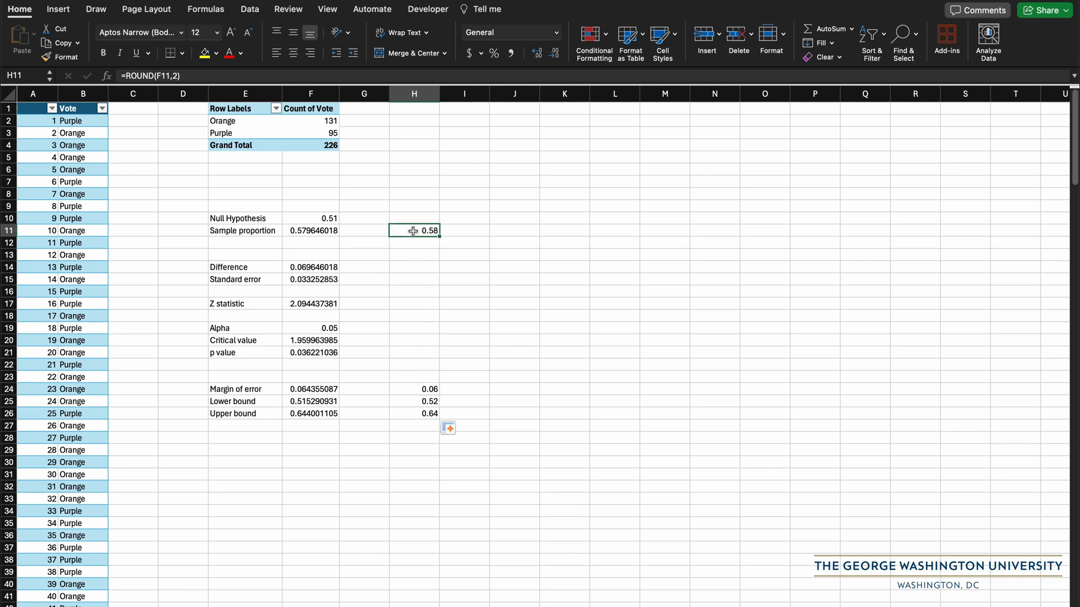
left_click(433, 389)
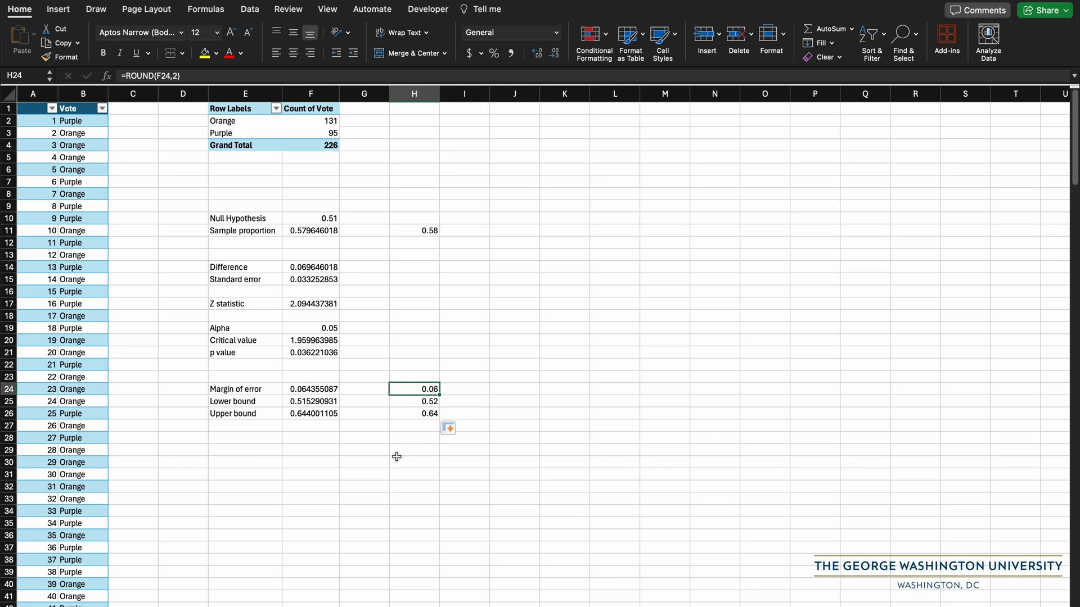
left_click(408, 403)
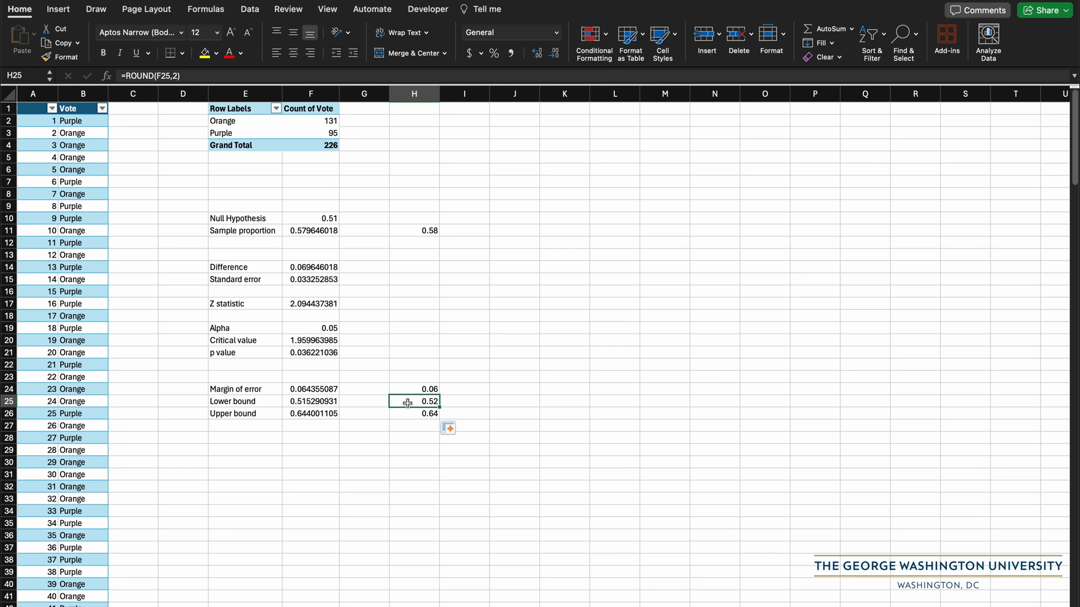
left_click(416, 412)
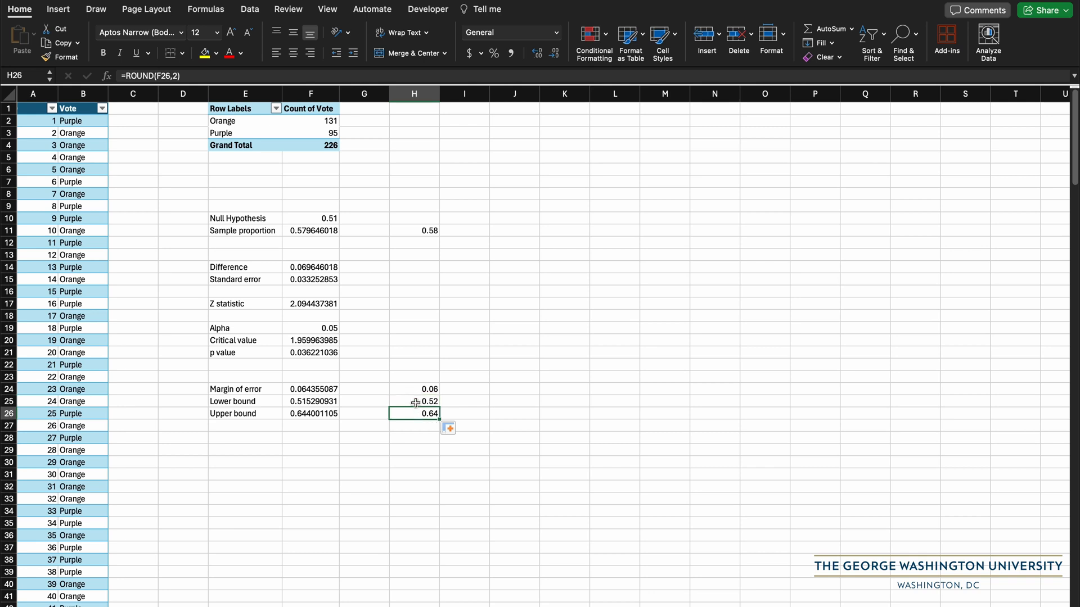
left_click(416, 404)
left_click(417, 414)
left_click(329, 220)
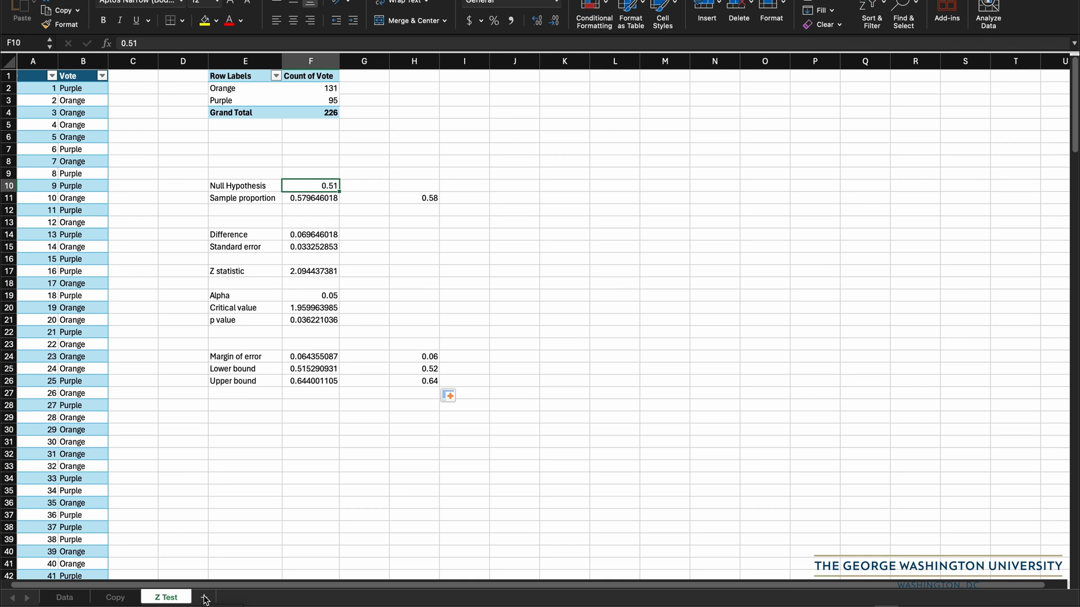
Step: Add a new worksheet after Z Test and name it Chi squared
left_click(205, 600)
double_click(212, 597)
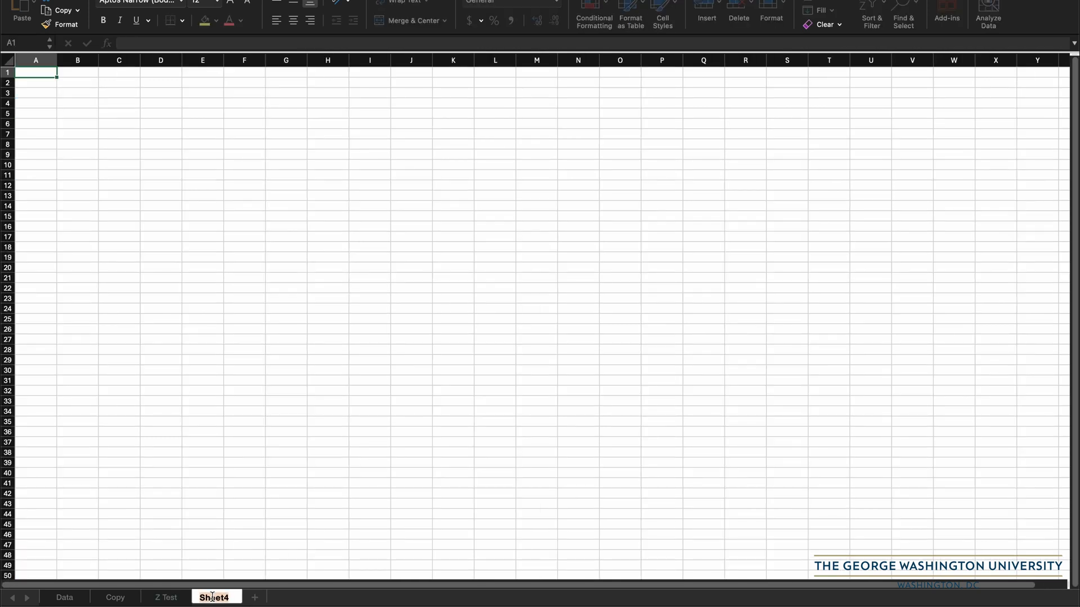
type("Chi squared")
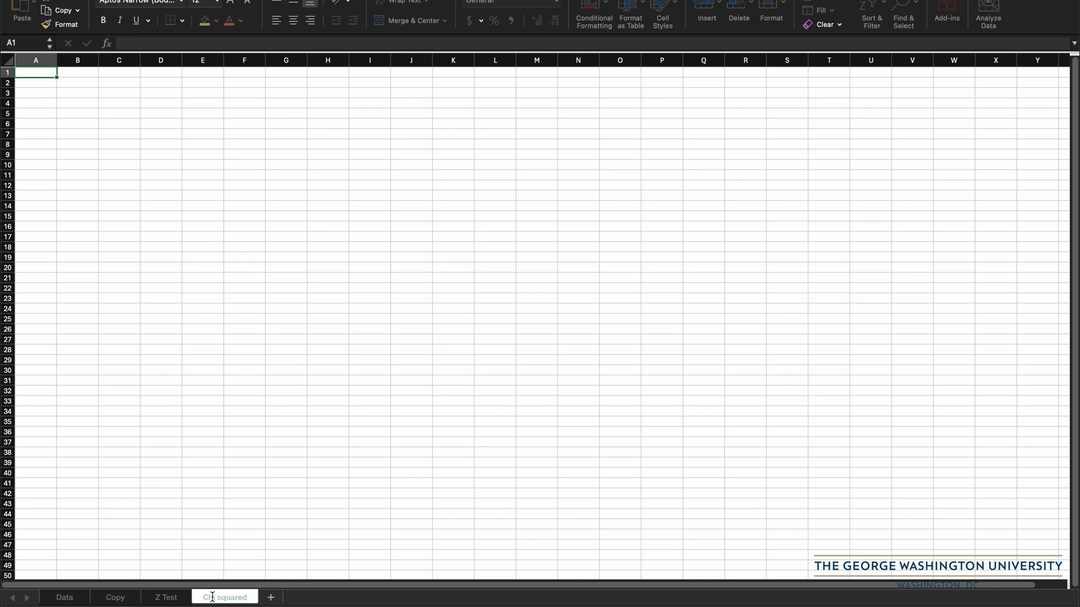
key("Return")
Step: Paste the copied ID and Vote data as values at A1 and convert A1:B227 into a table with headers
key("super+v")
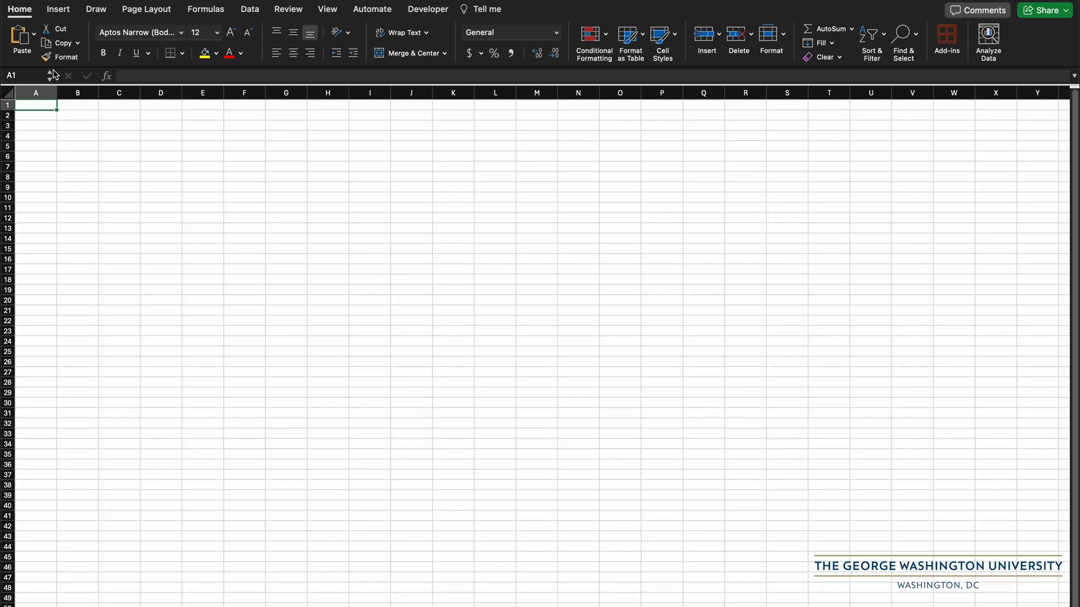
left_click(33, 33)
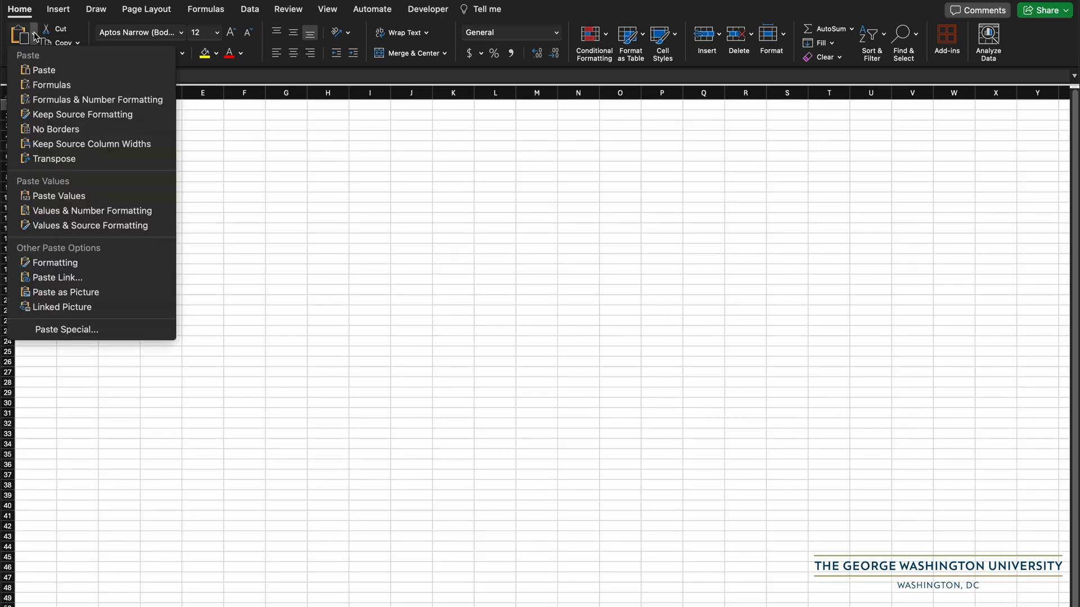
left_click(52, 197)
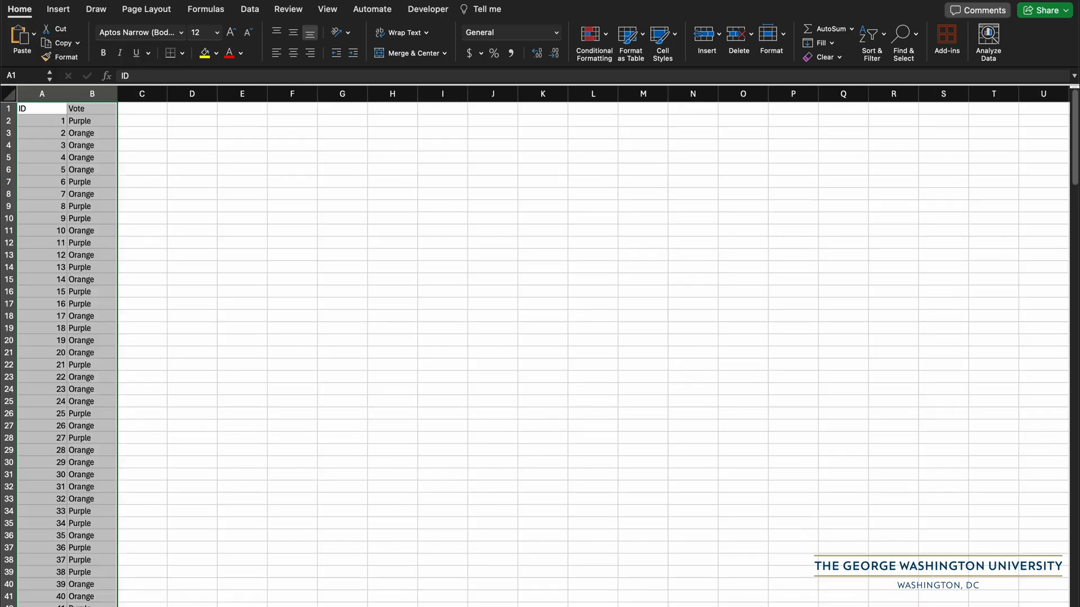
left_click(66, 10)
left_click(109, 41)
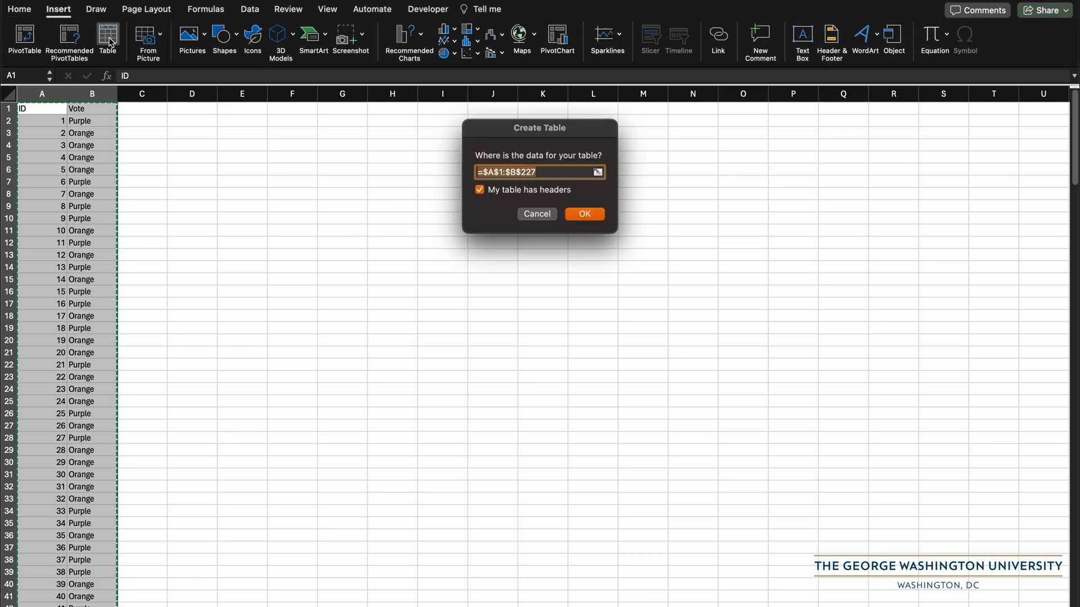
key("Return")
Step: Start a PivotTable at E1 that uses the whole ID and Vote table as its source
left_click(192, 110)
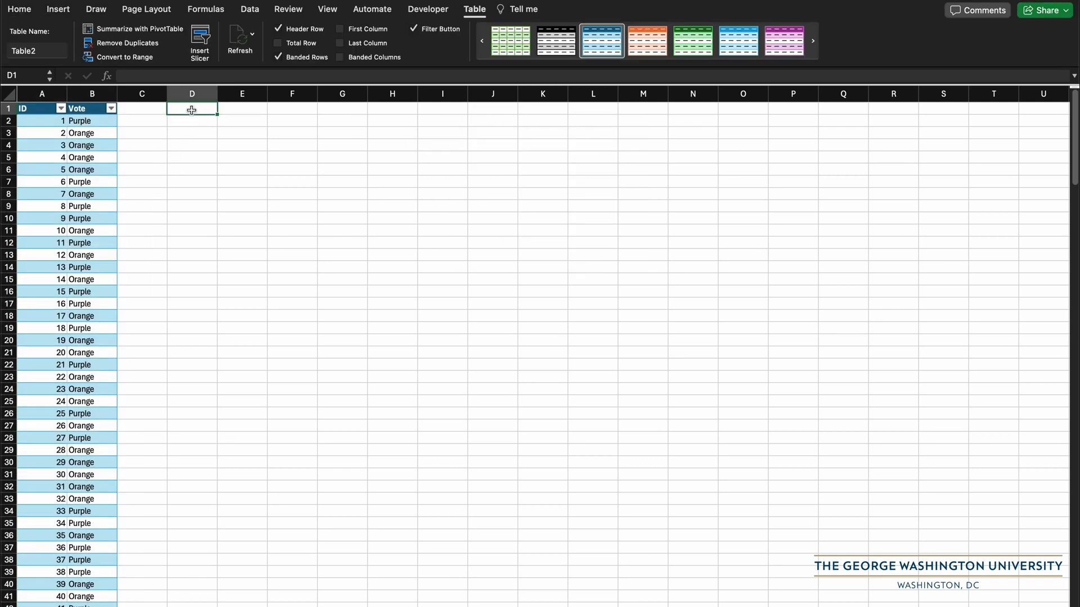
left_click(226, 111)
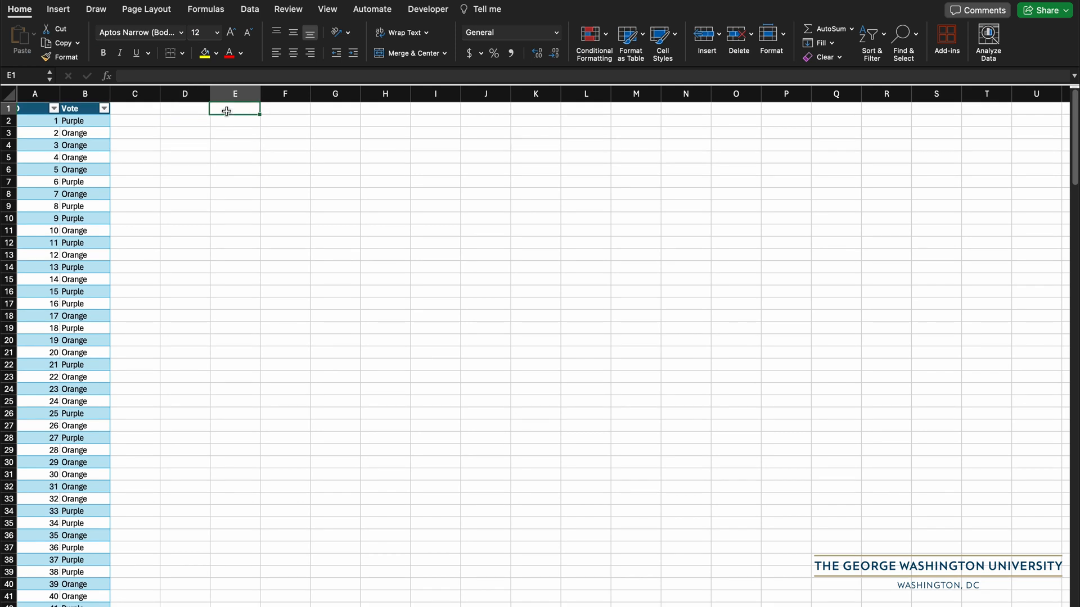
left_click(59, 10)
left_click(24, 36)
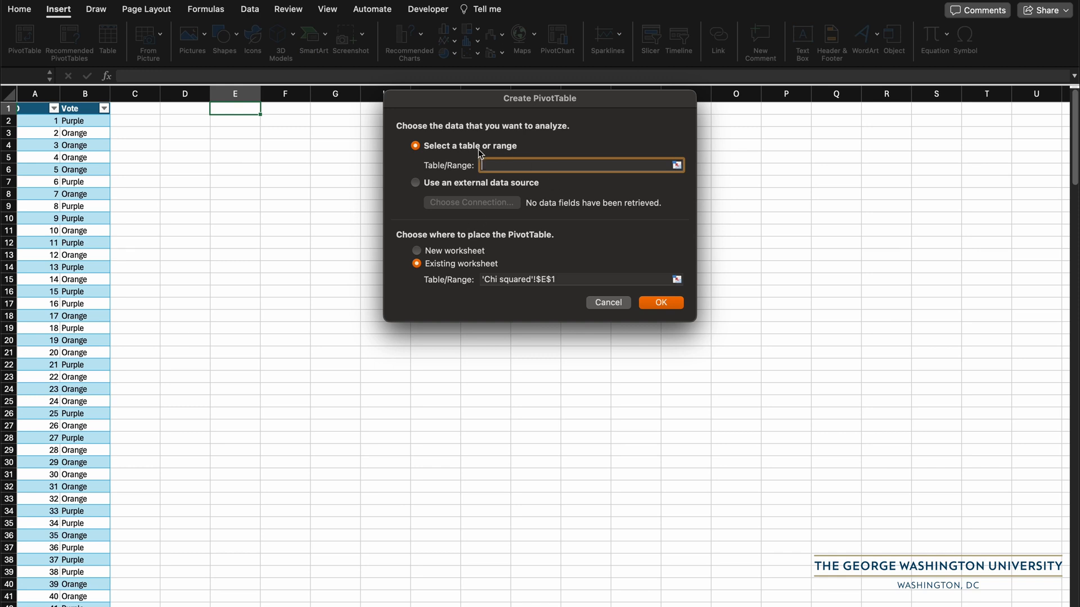
left_click(677, 164)
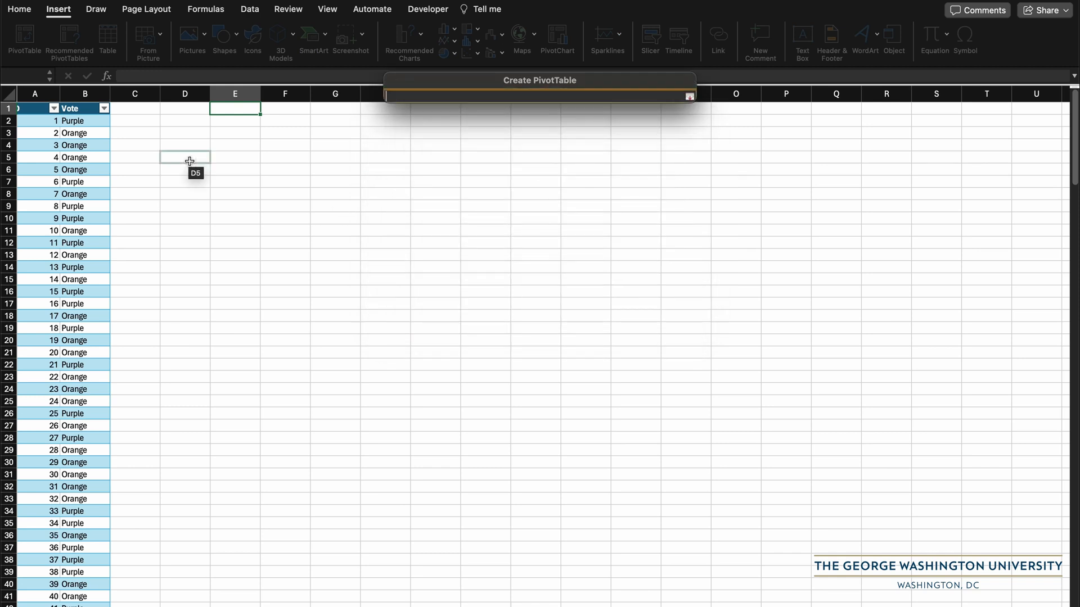
left_click(35, 114)
key("shift+super+Right")
key("shift+super+Down")
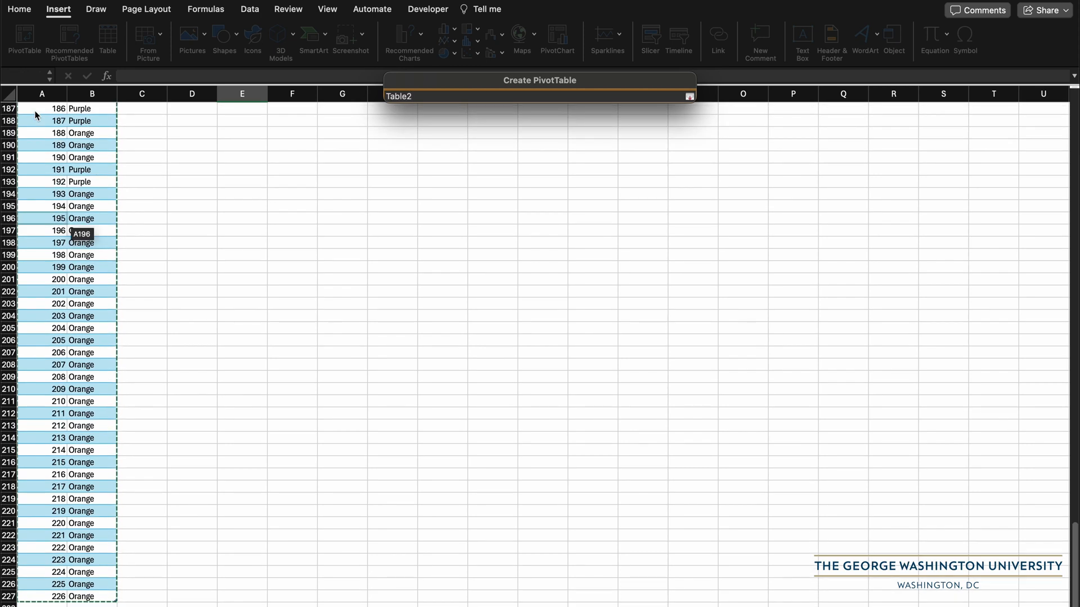
left_click(689, 97)
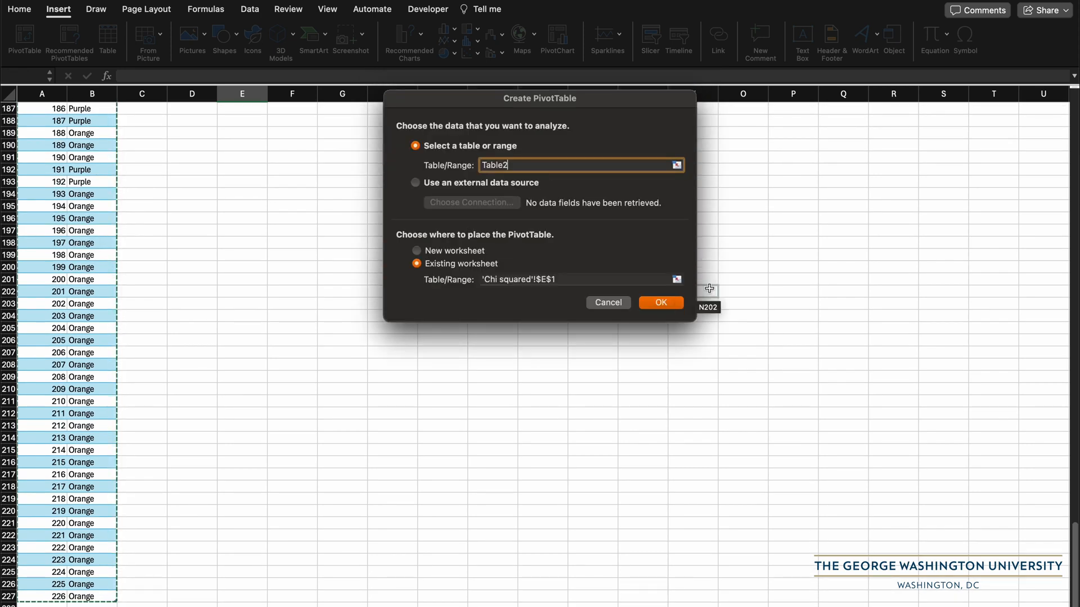
Step: Create the PivotTable at E1 of the Chi squared sheet, with Vote as rows and Count of Vote as values
left_click(677, 280)
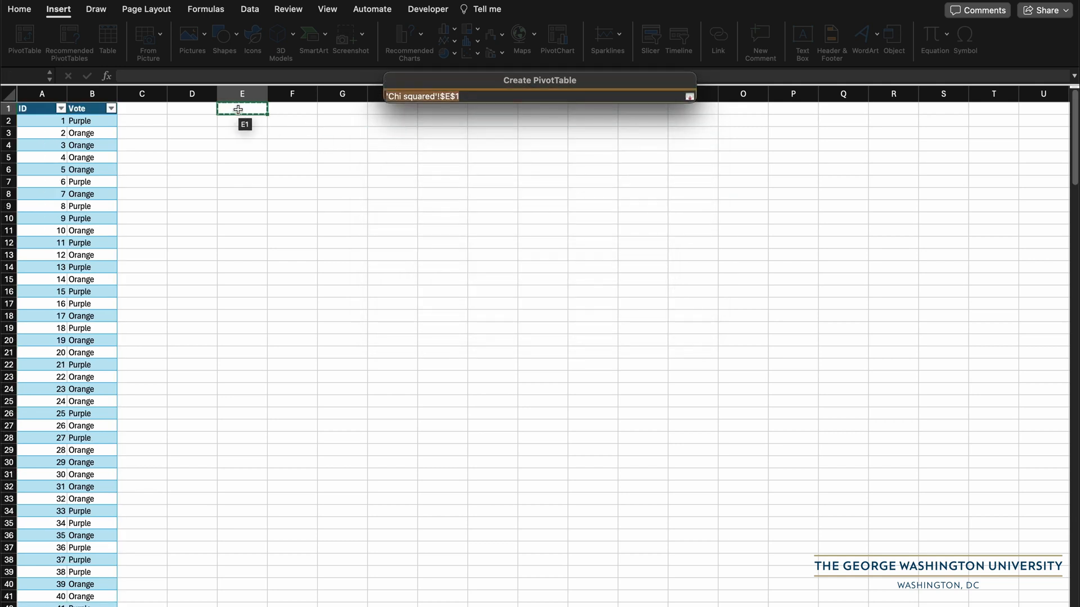
left_click(236, 106)
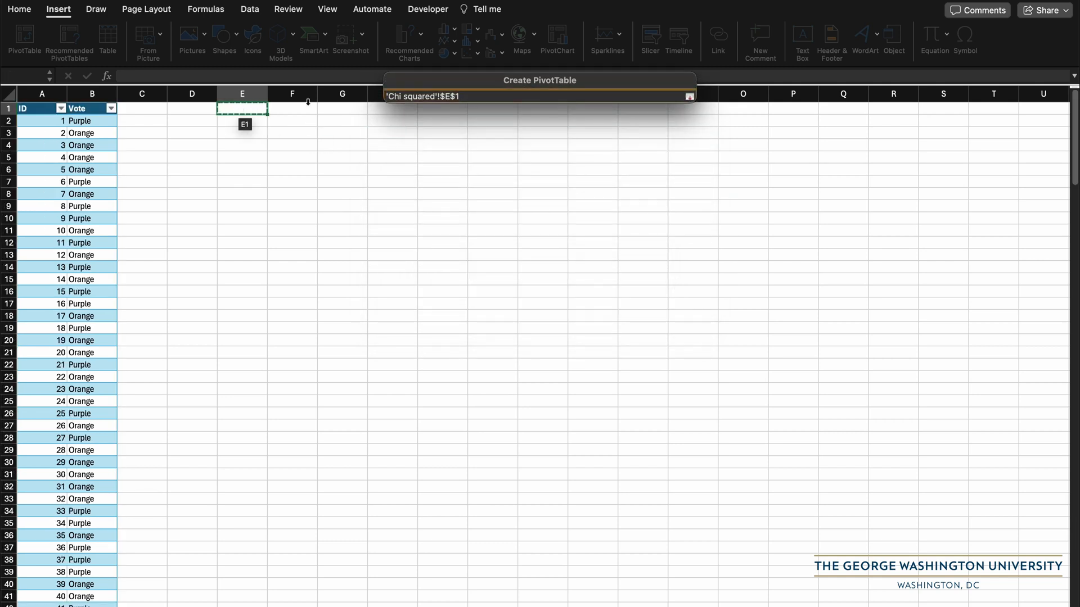
left_click(689, 97)
left_click(658, 304)
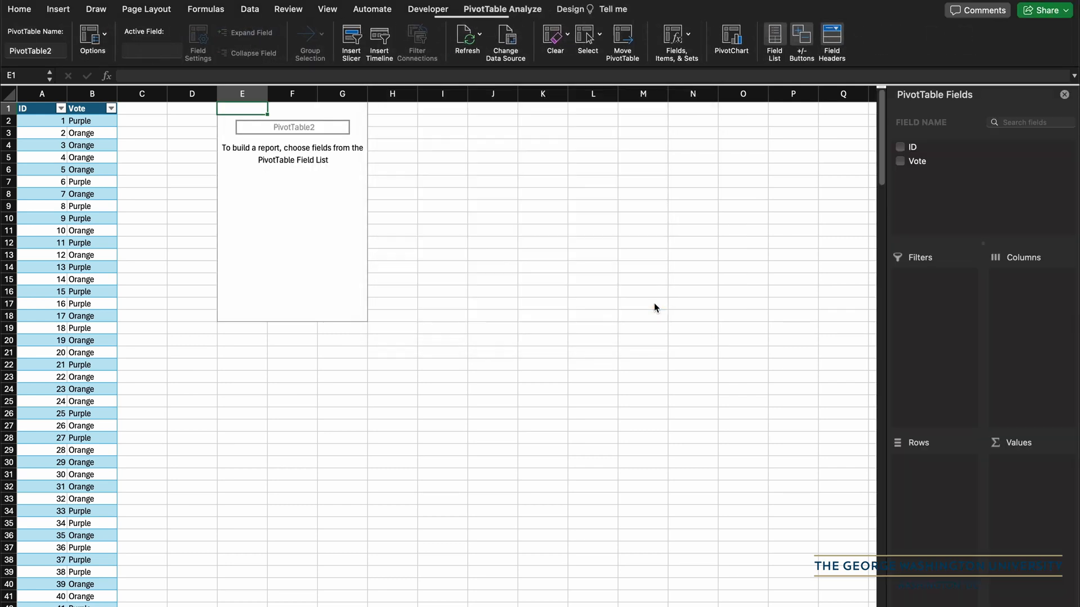
left_click_drag(923, 169, 945, 515)
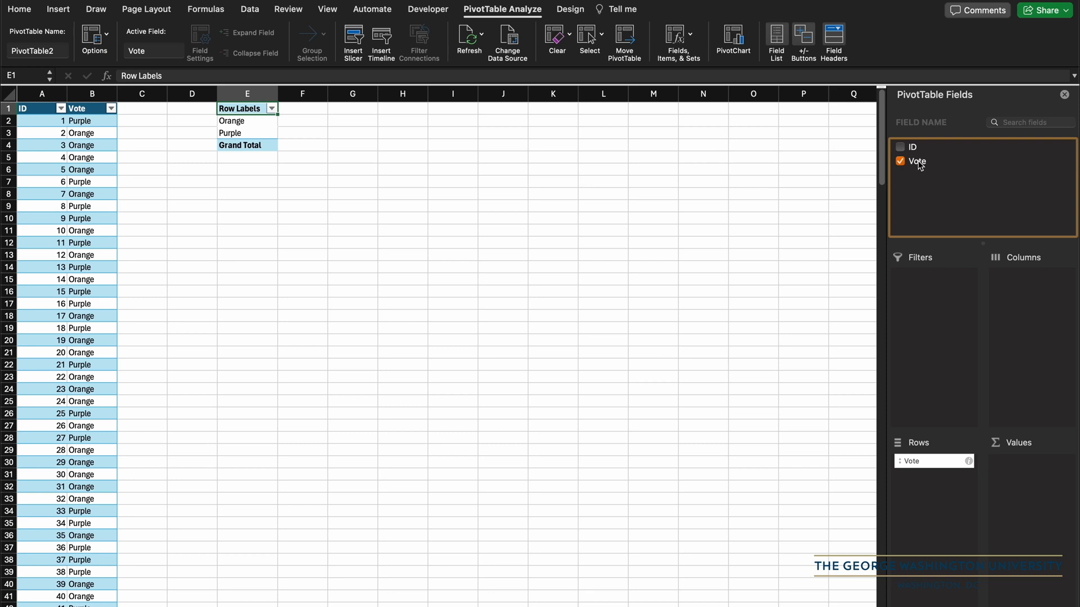
left_click_drag(925, 164, 1049, 495)
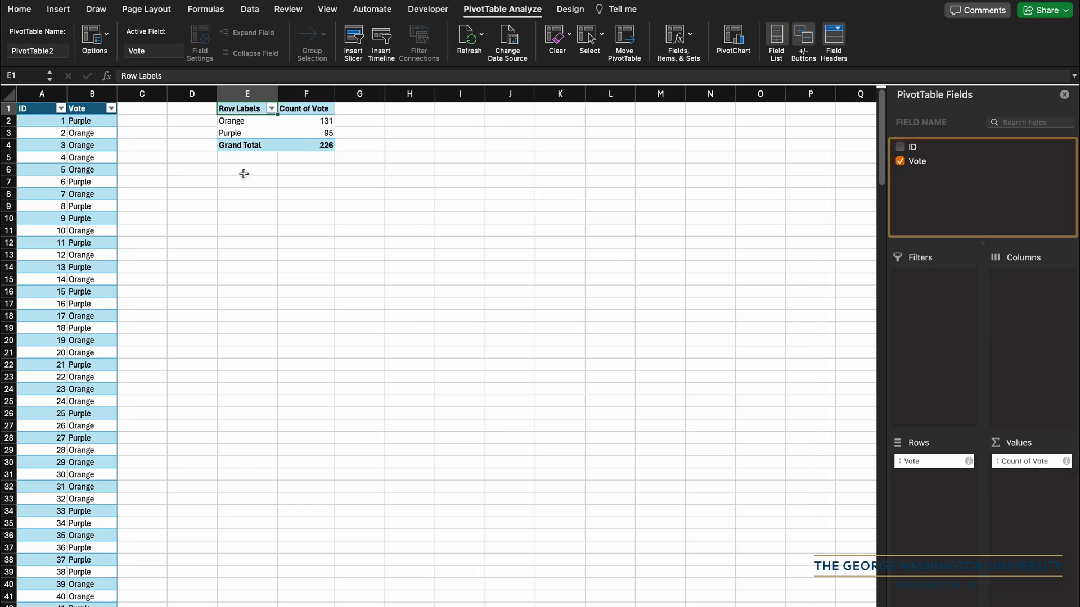
Step: Label E8 as Observed and E9 as Expected below the PivotTable
left_click(242, 196)
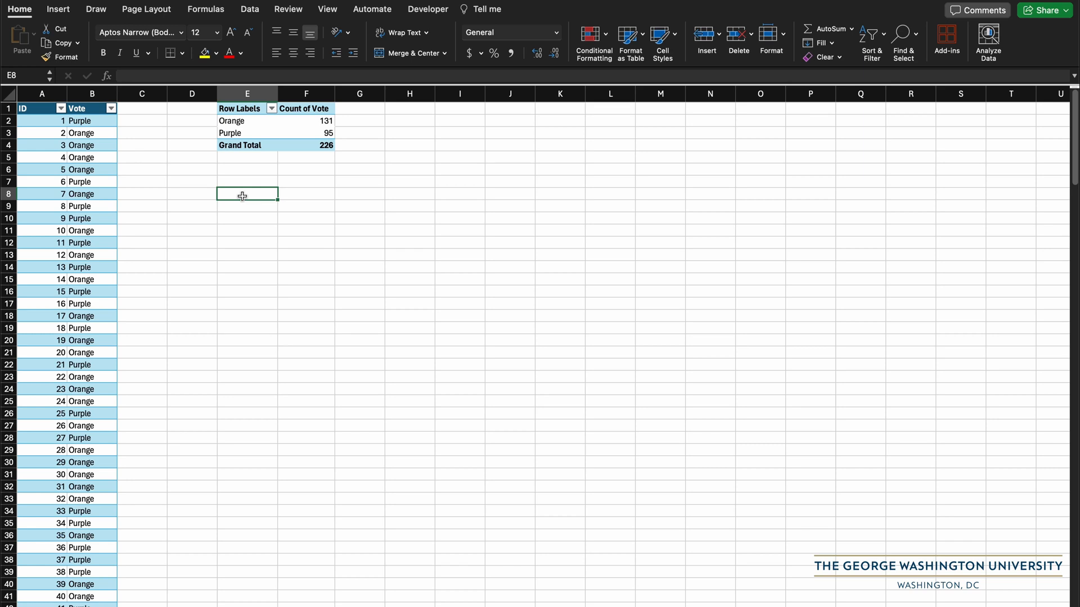
type("Observed")
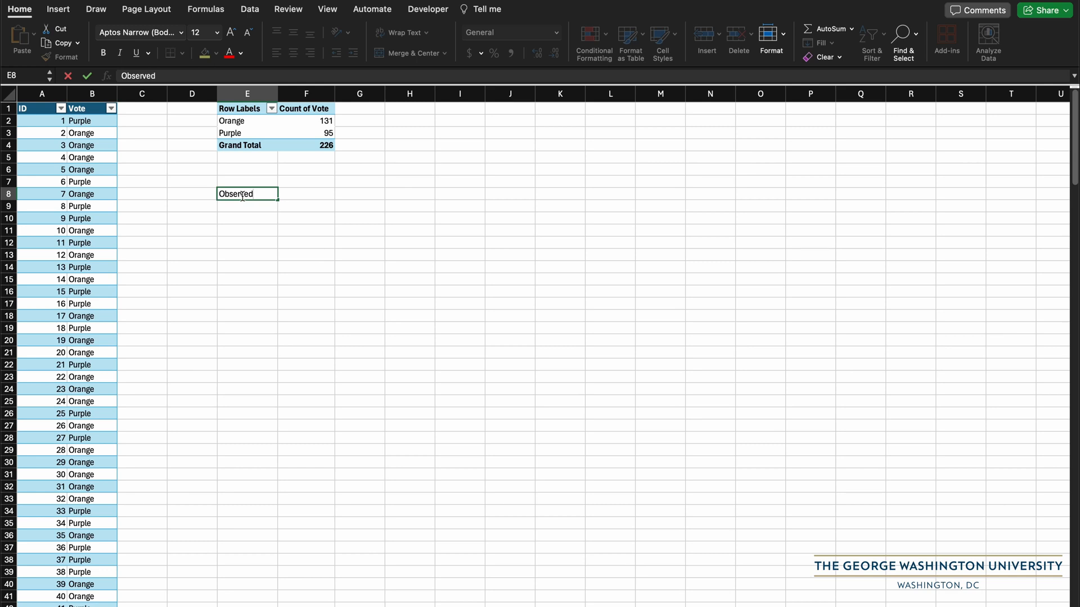
key("Return")
type("Expec")
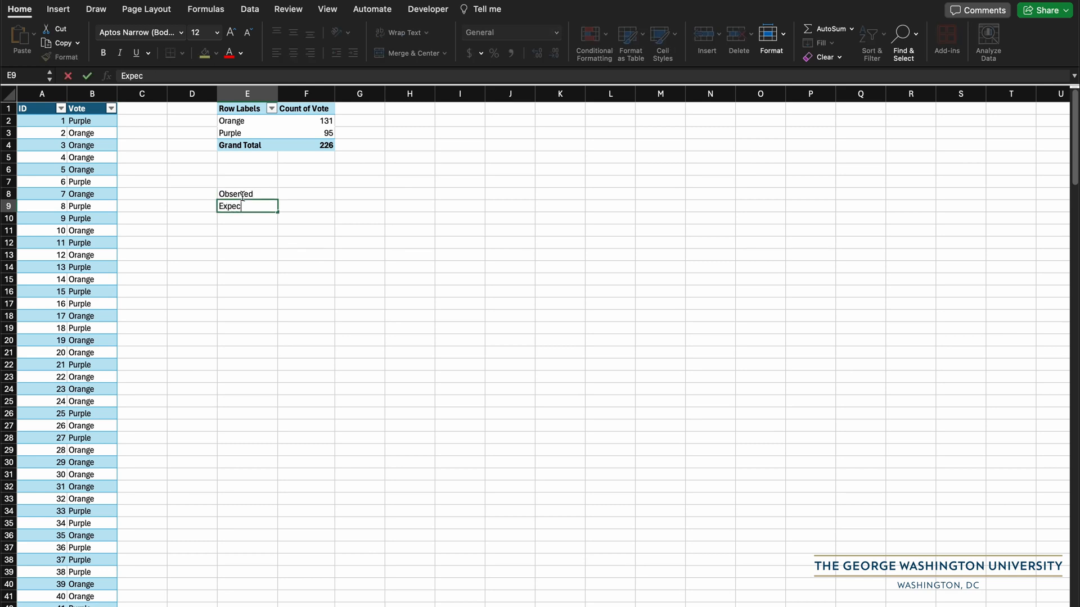
type("ted")
Step: Label E6 as Null and enter 0.51 beside it in F6
left_click(247, 181)
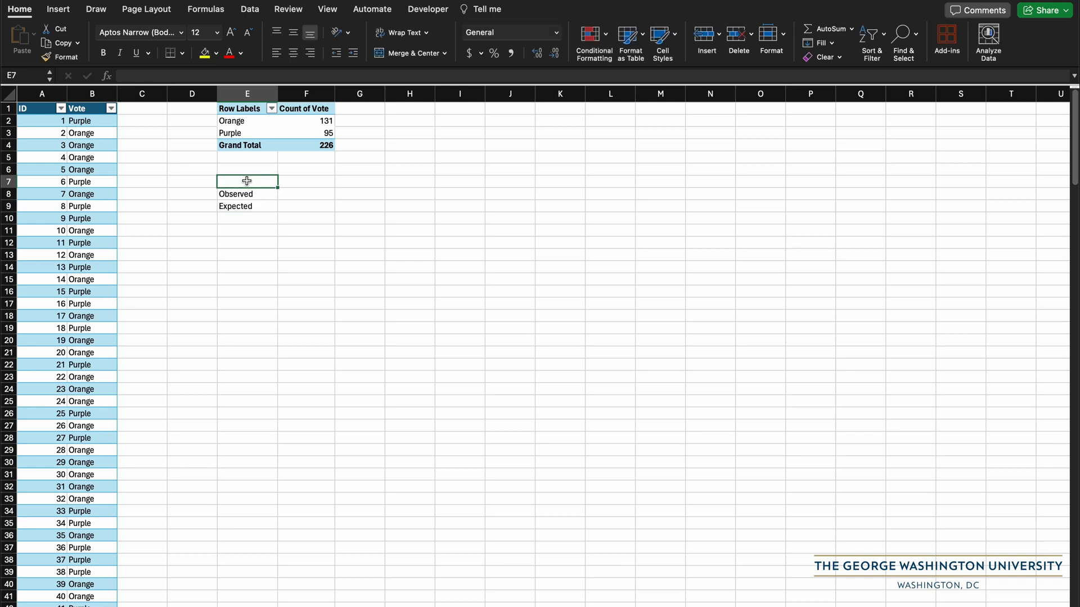
left_click(247, 168)
type("N")
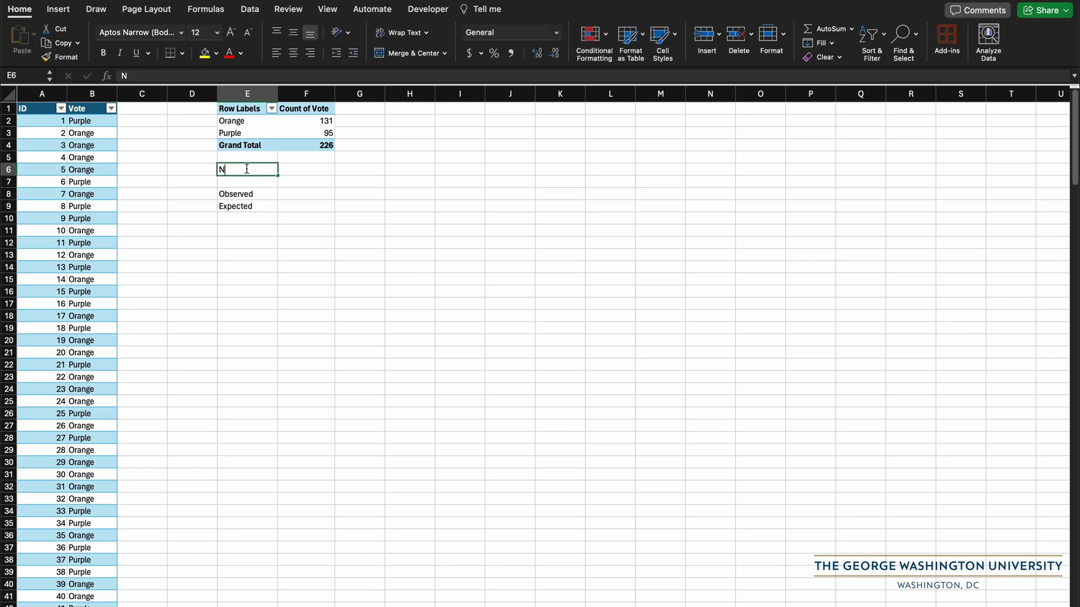
type("ull")
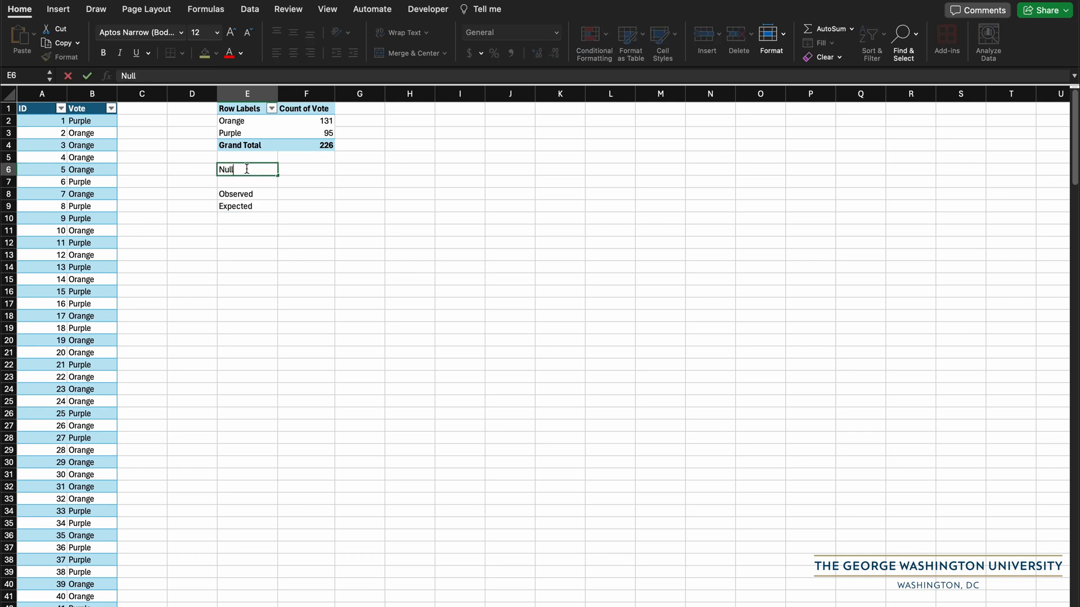
left_click(313, 169)
type("0.51")
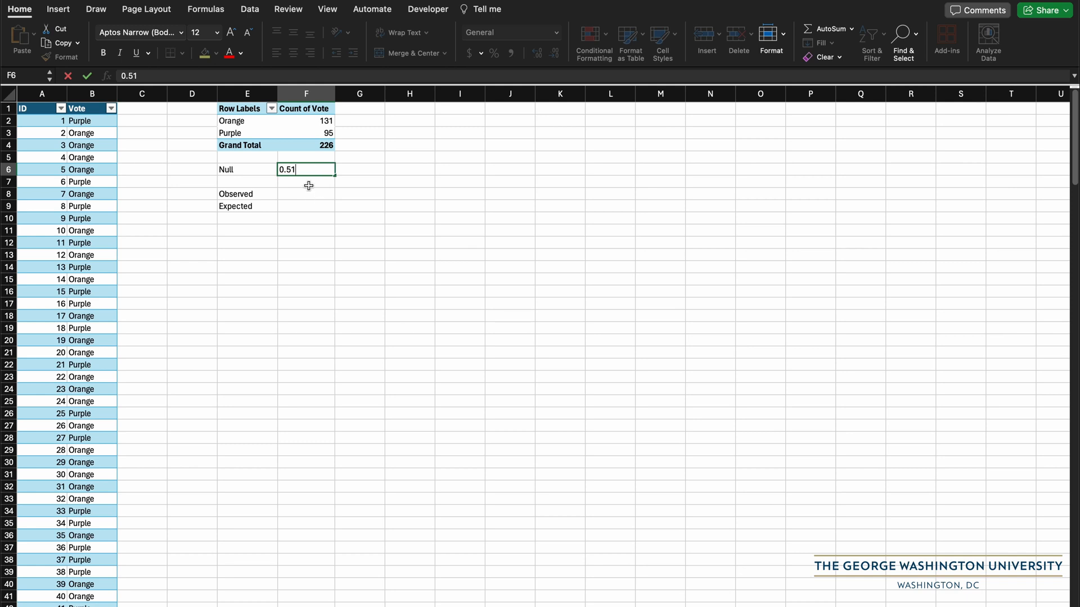
Step: Add the column headings Orange in F7 and Purple in G7
left_click(308, 181)
type("Orange")
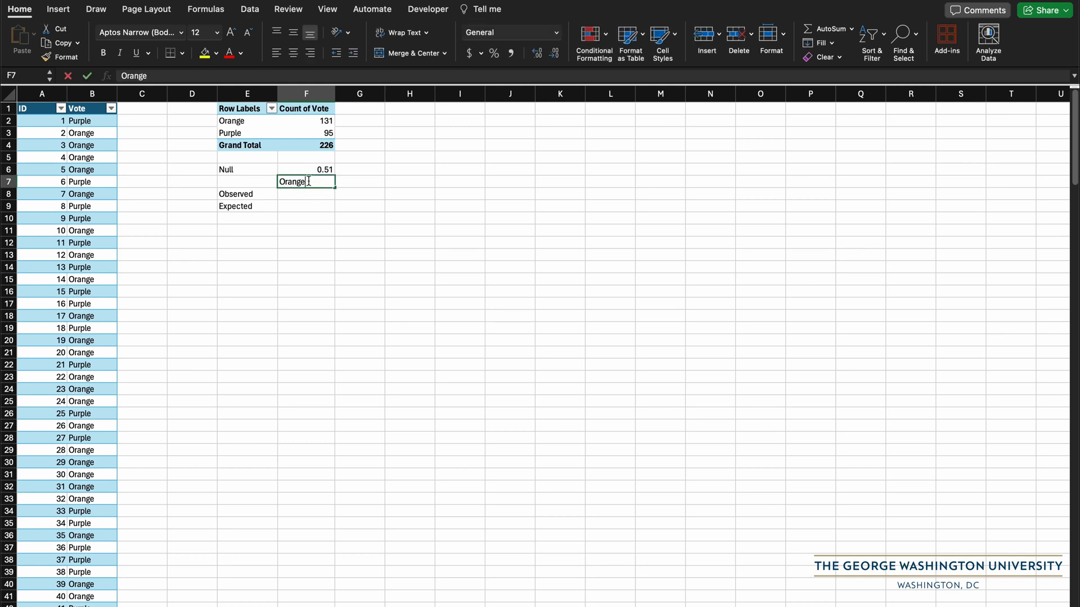
key("Tab")
type("Purple")
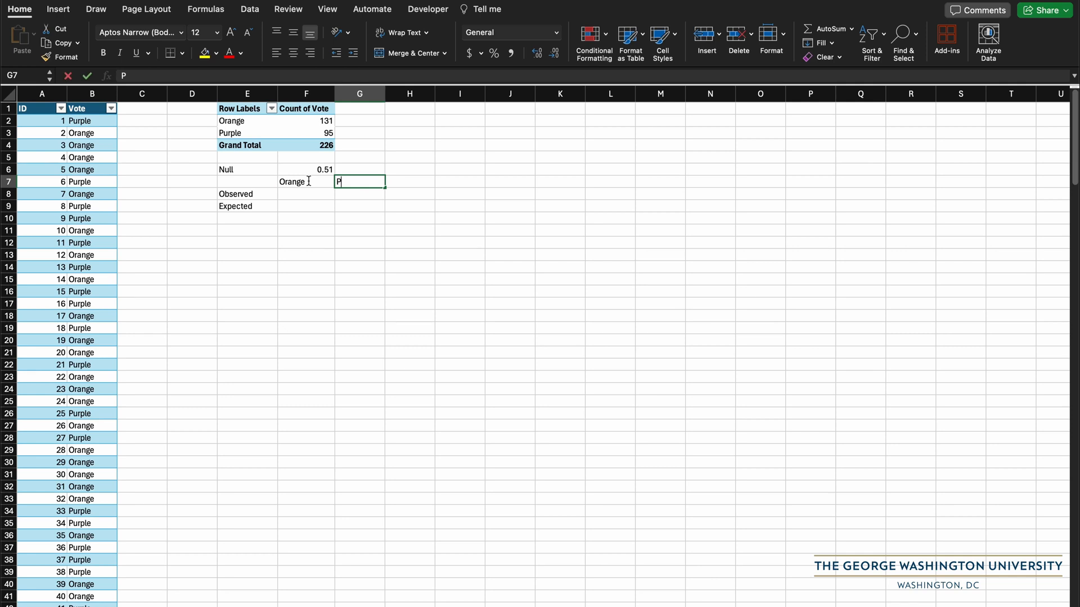
Step: Enter the observed counts, 131 for Orange in F8 and 95 for Purple in G8
left_click(303, 198)
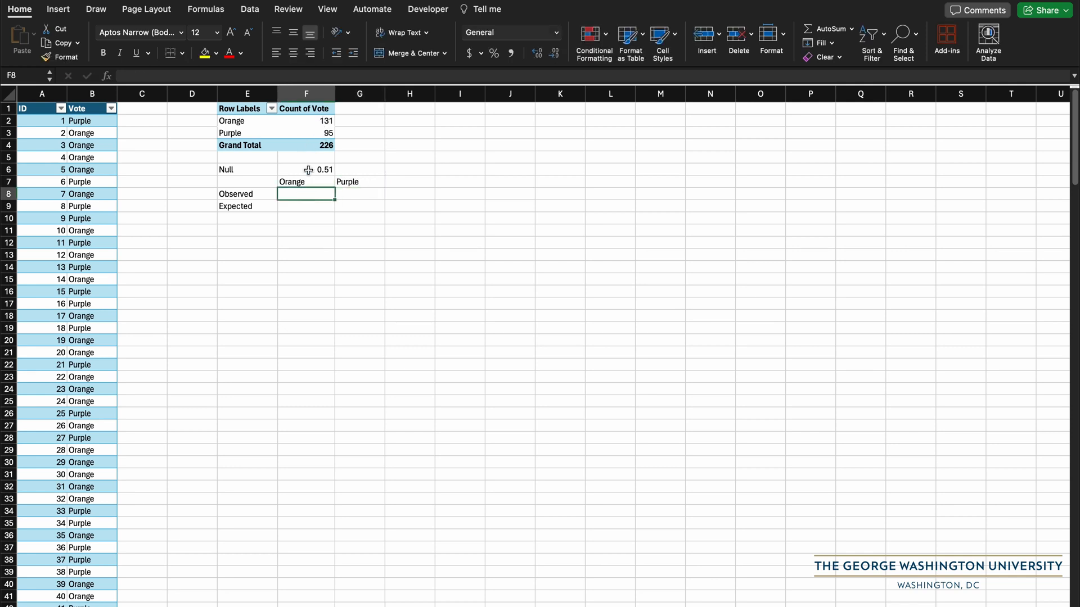
type("131")
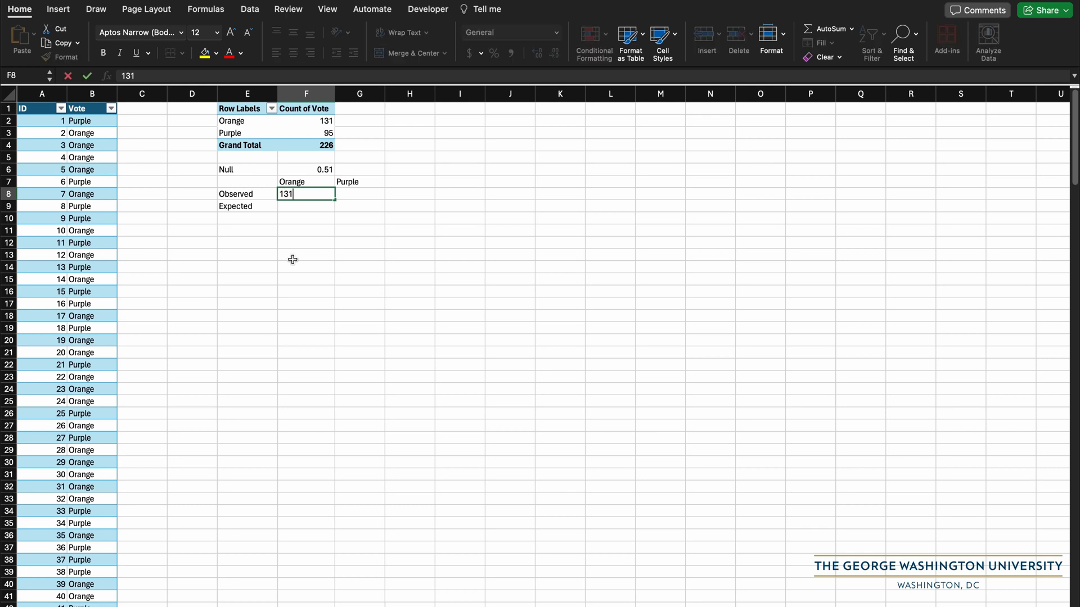
left_click(356, 194)
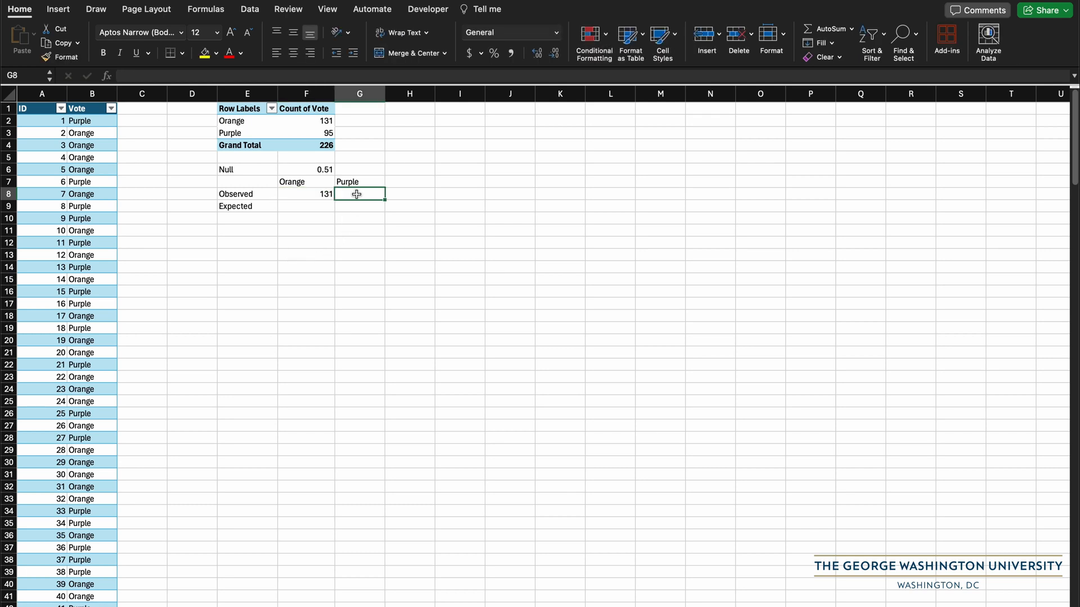
type("95")
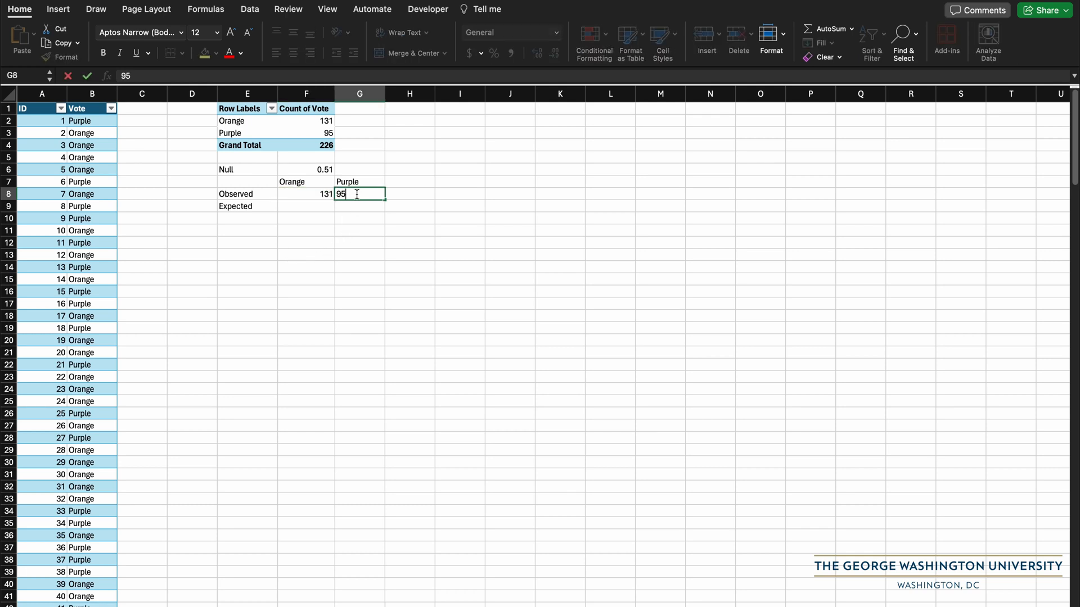
key("Return")
Step: Calculate the expected Orange count in F9 by multiplying the PivotTable's grand total by the null proportion in F6
key("Left")
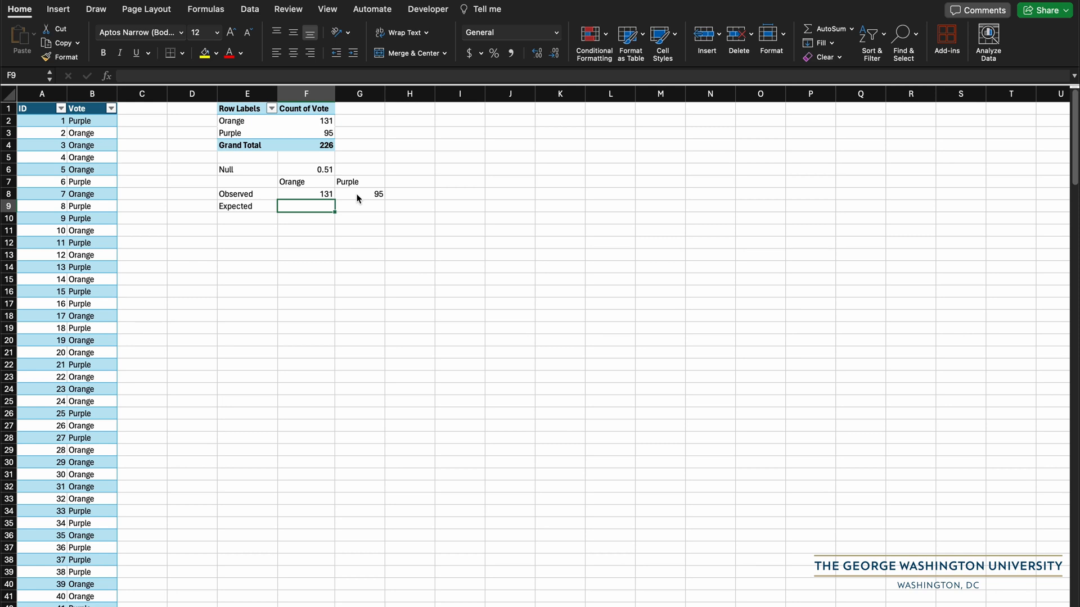
left_click(324, 146)
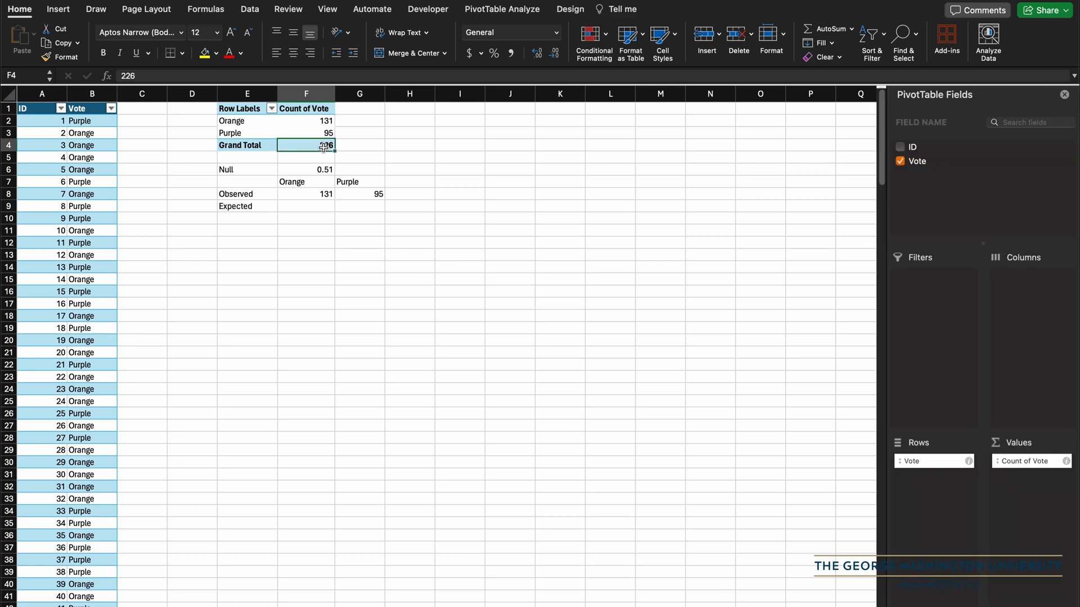
left_click(323, 170)
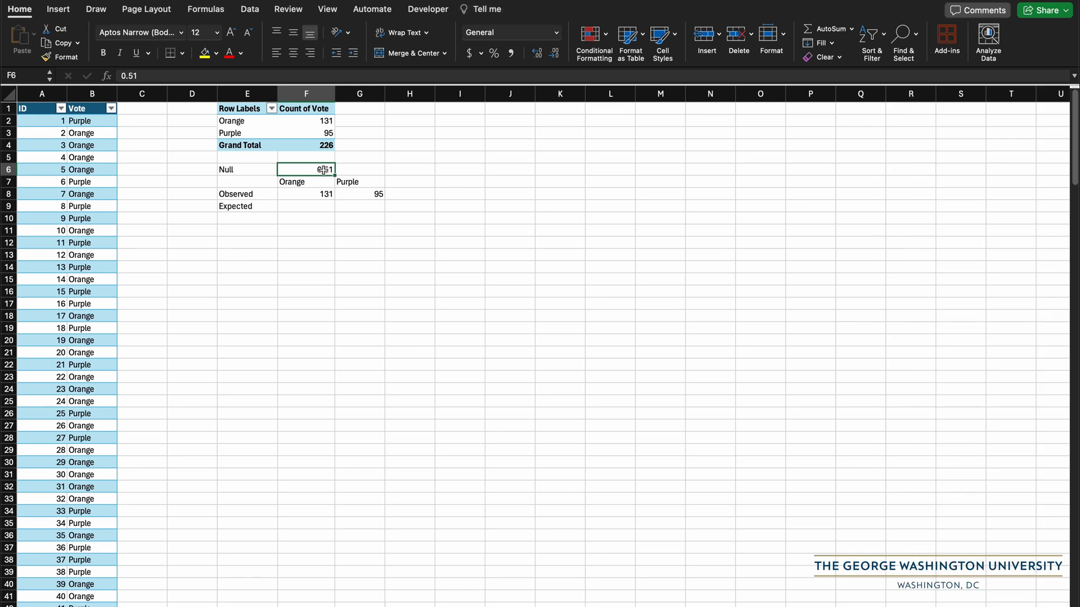
left_click(303, 206)
type("=")
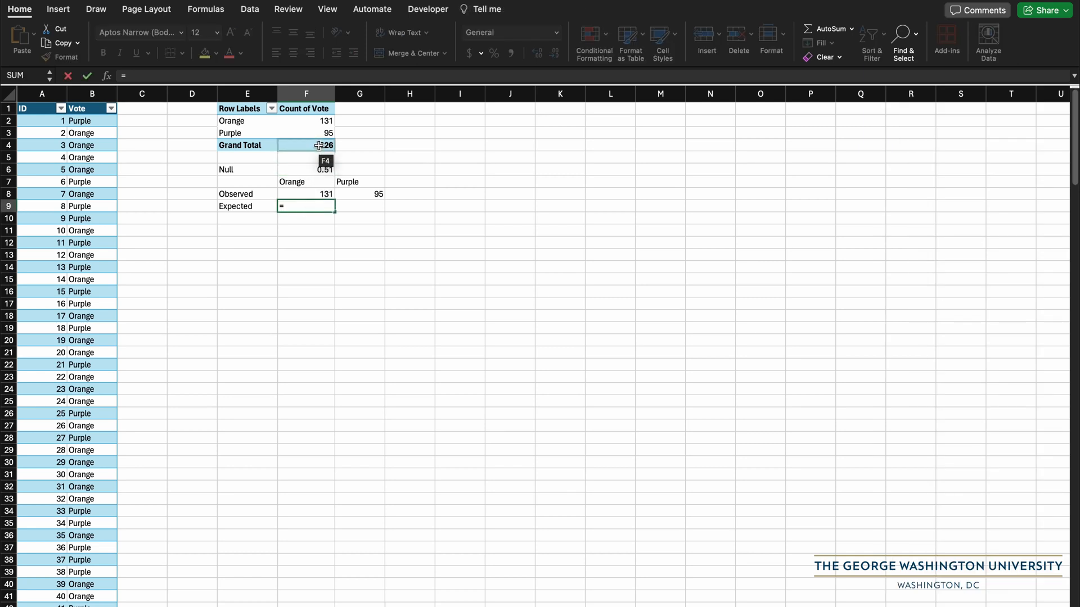
left_click(320, 146)
type("*")
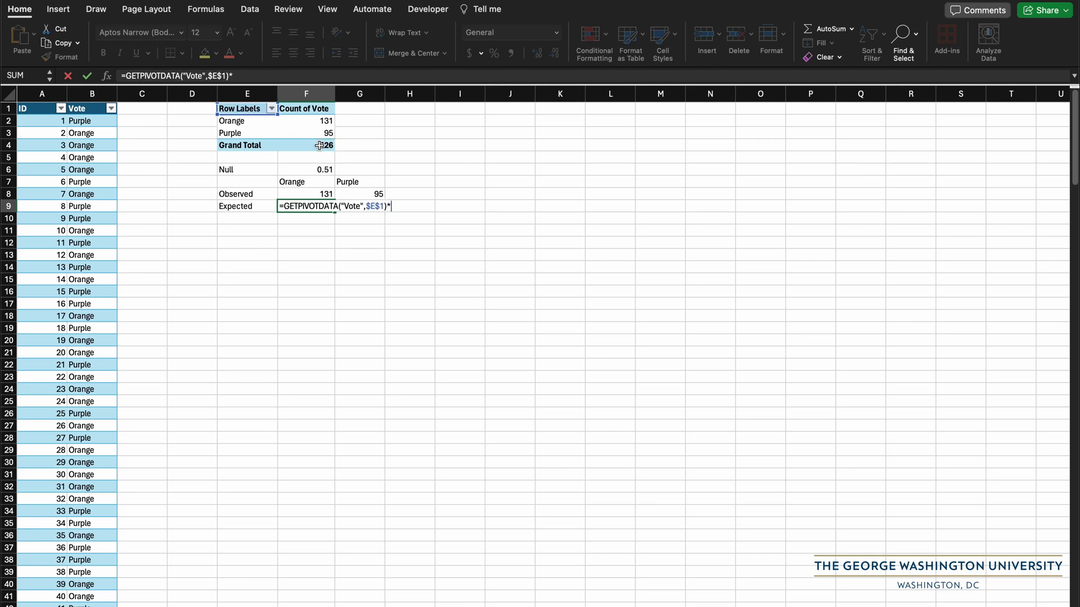
left_click(321, 170)
key("Return")
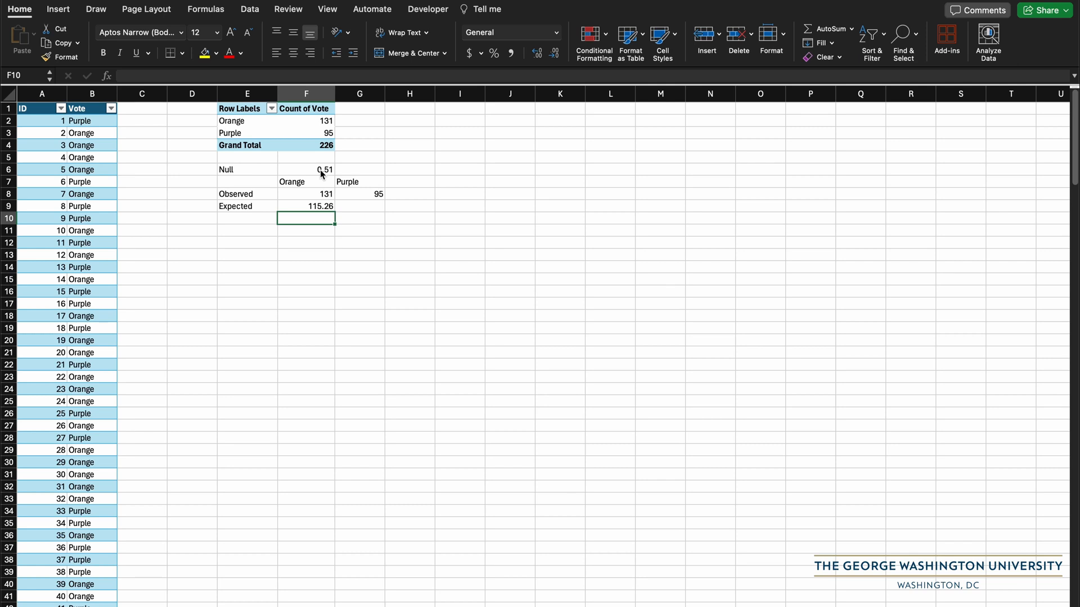
Step: Calculate the expected Purple count in G9 as the PivotTable's grand total minus F9
key("Up")
key("Right")
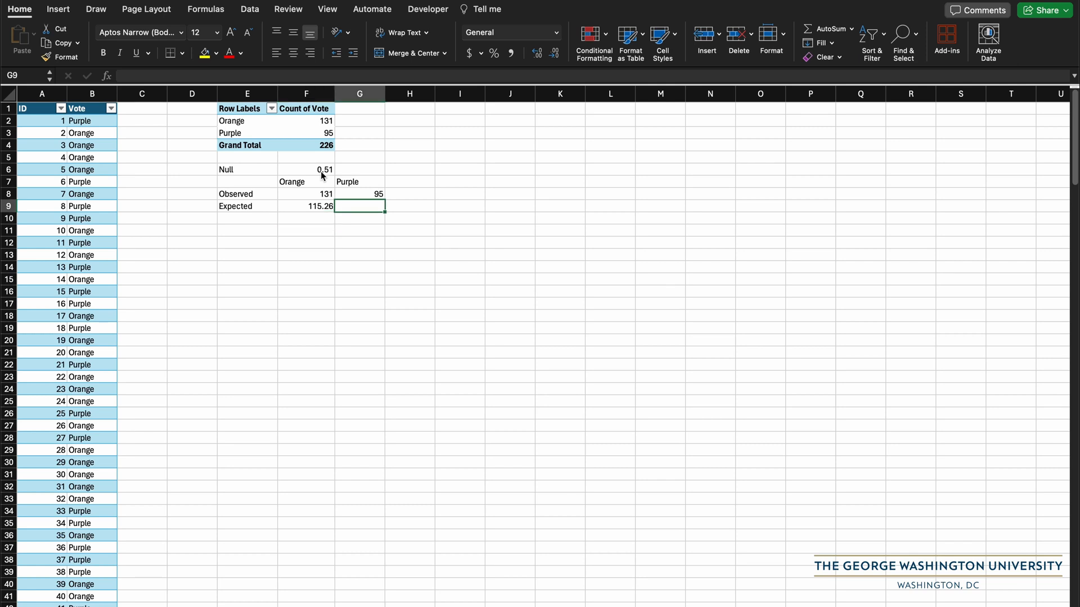
type("=")
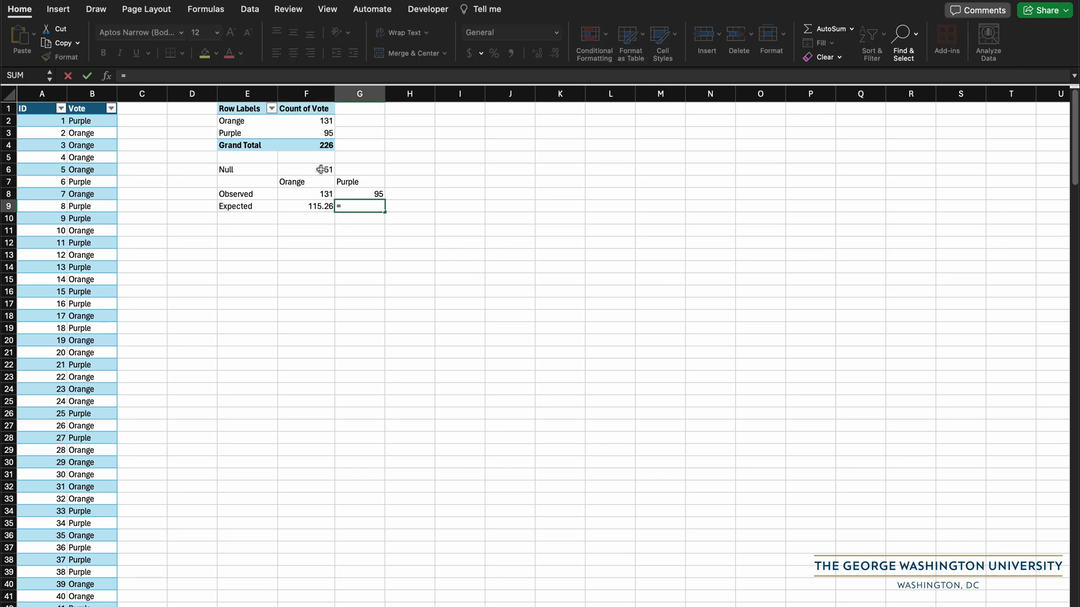
left_click(320, 146)
type("-")
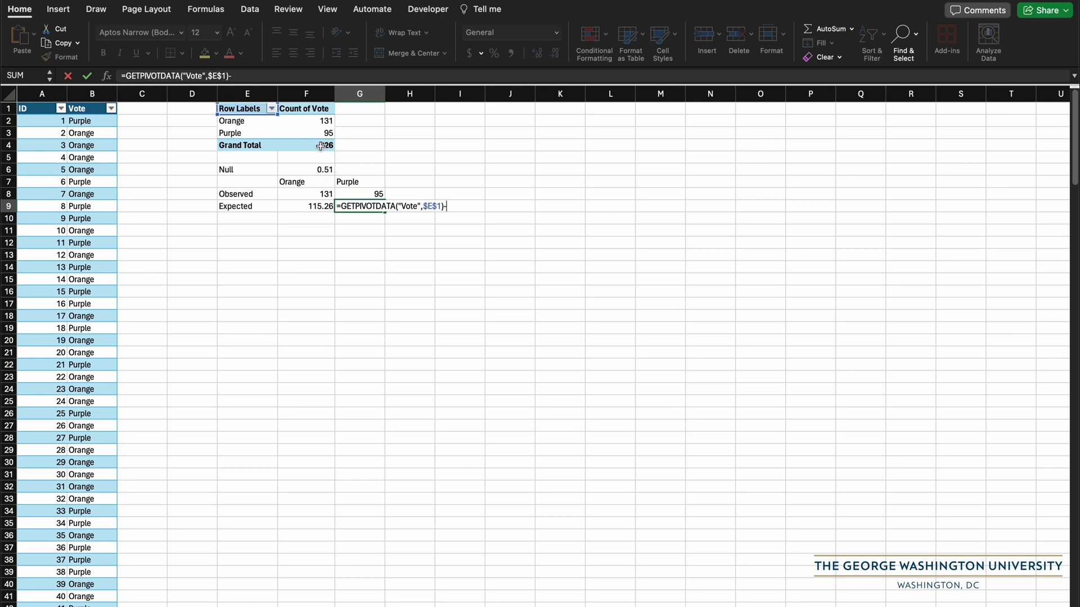
left_click(309, 208)
key("Return")
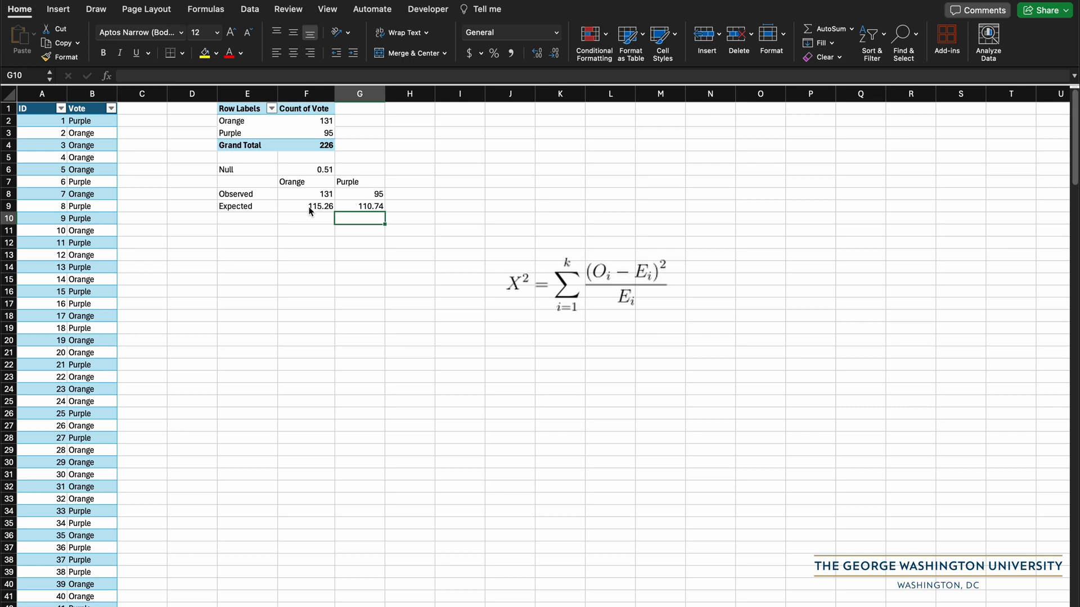
Step: Label E12 as X-squared, below the observed and expected table
key("Down")
key("Down")
key("Left")
key("Left")
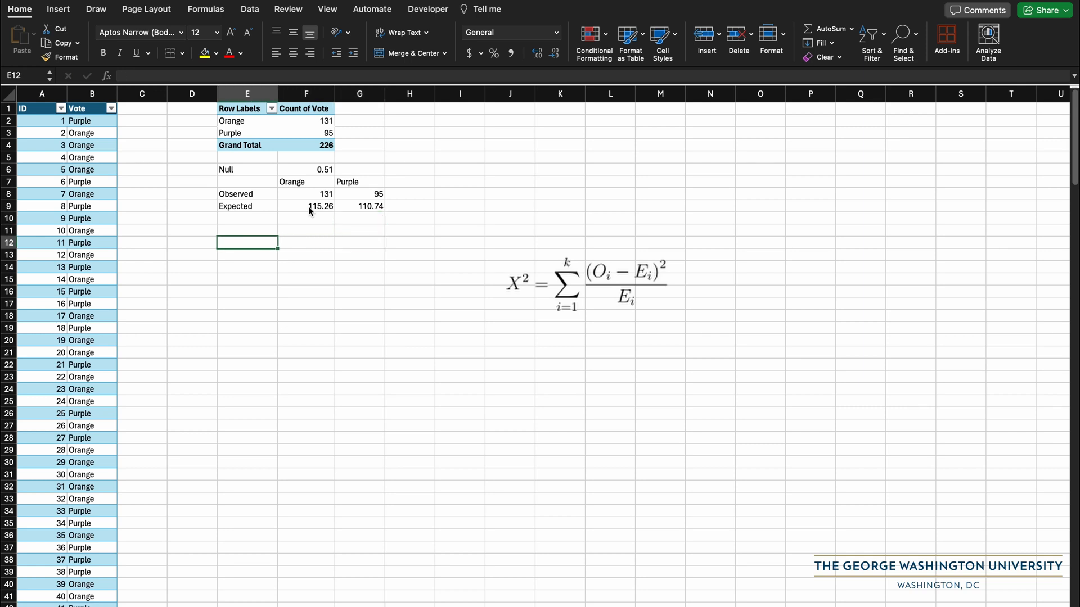
type("X-squared")
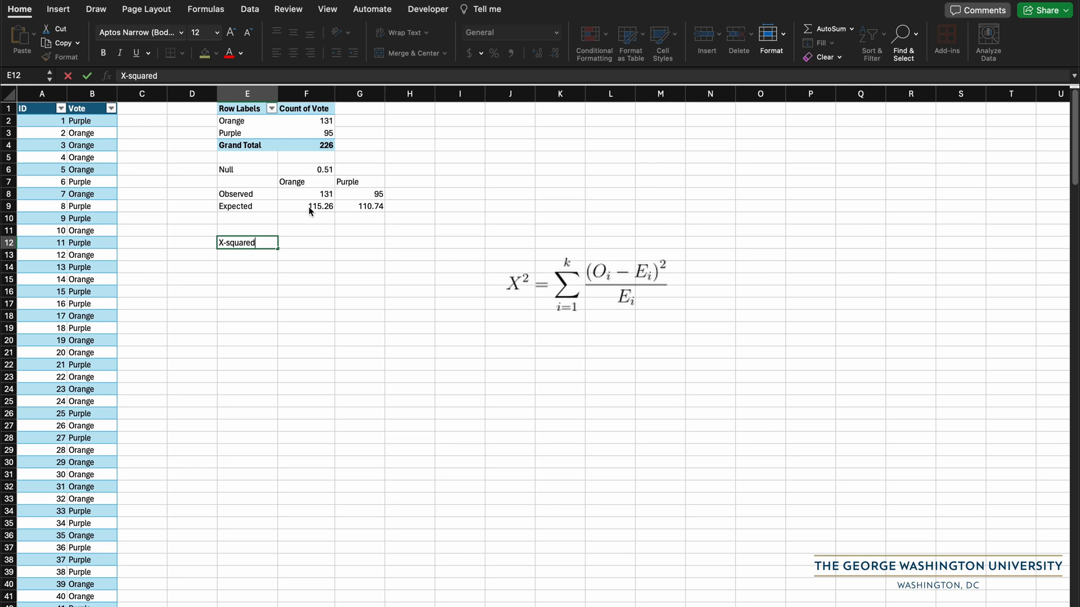
key("Tab")
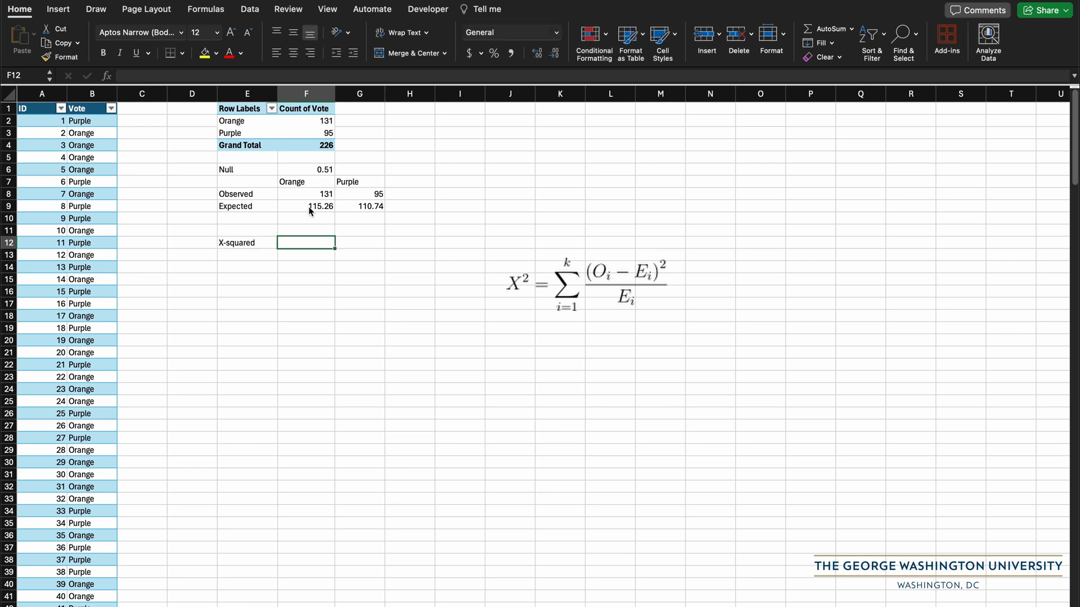
Step: Compute the Orange chi-squared component in F12 with the formula =(F8-F9)^2/F9
type("=(")
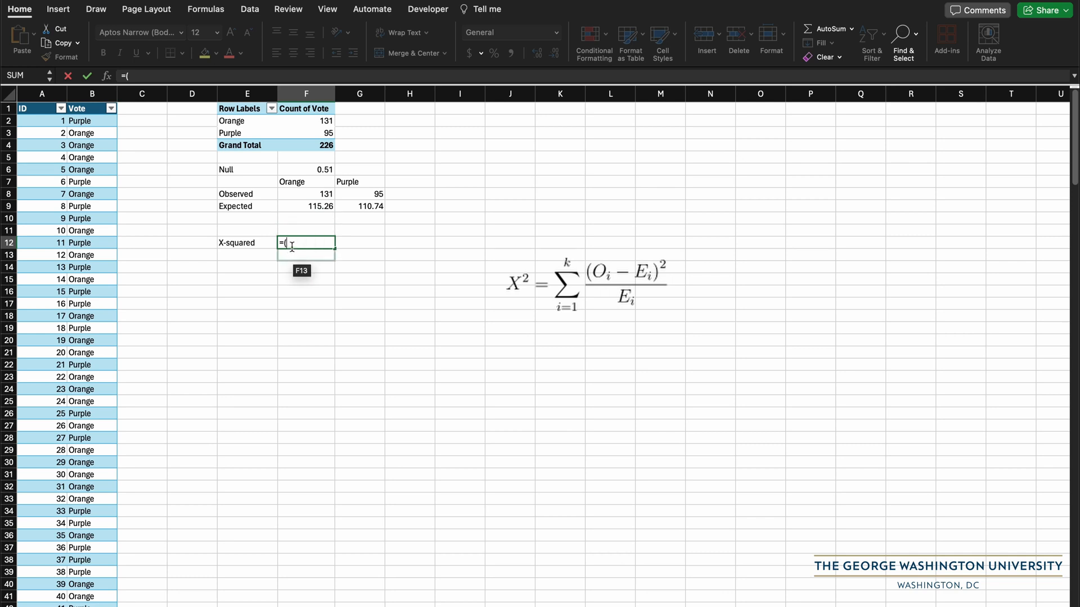
left_click(305, 195)
type("-")
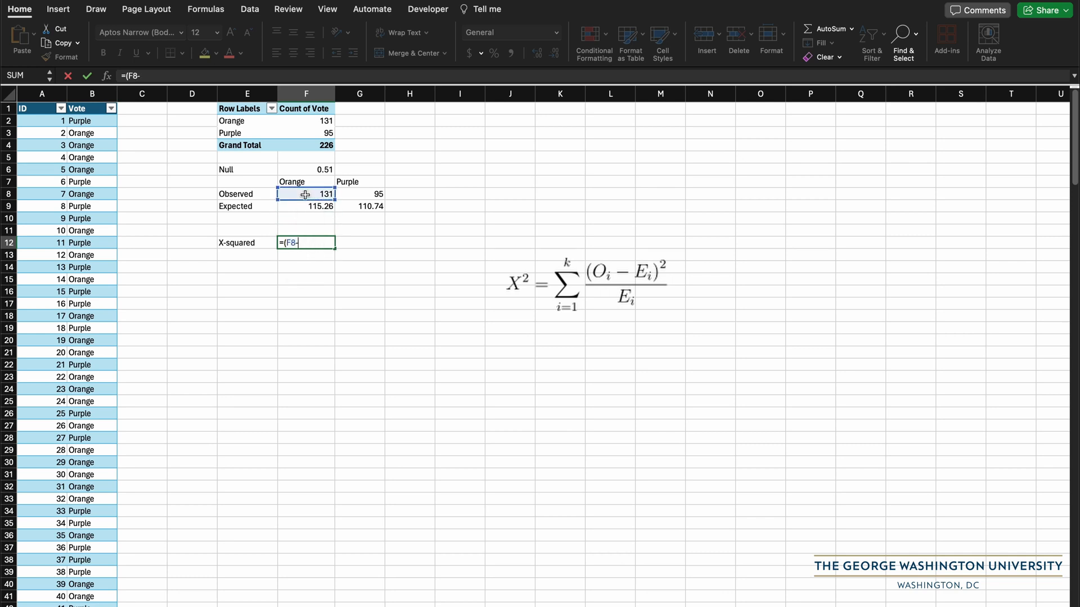
left_click(306, 207)
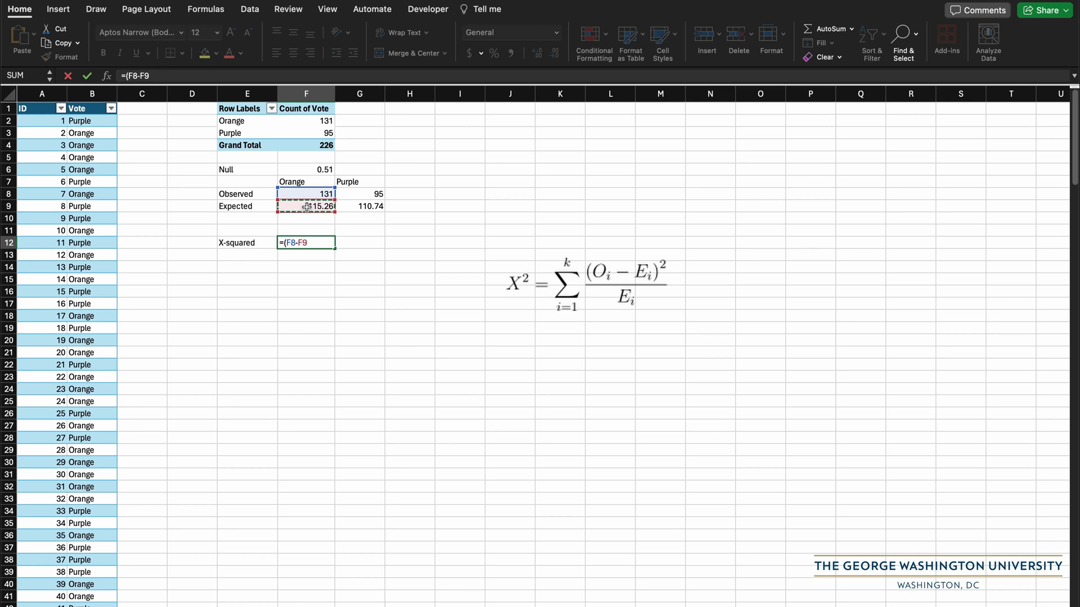
type(")")
type("^2")
type("/")
left_click(306, 207)
key("Tab")
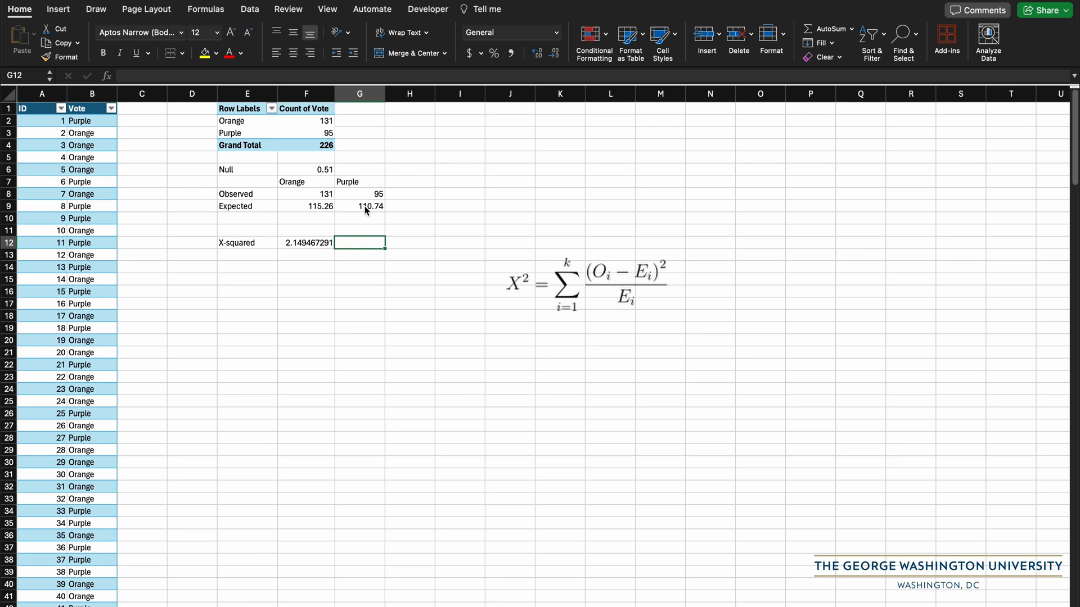
Step: Compute the Purple chi-squared component in G12 with the formula =(G8-G9)^2/G9
type("=")
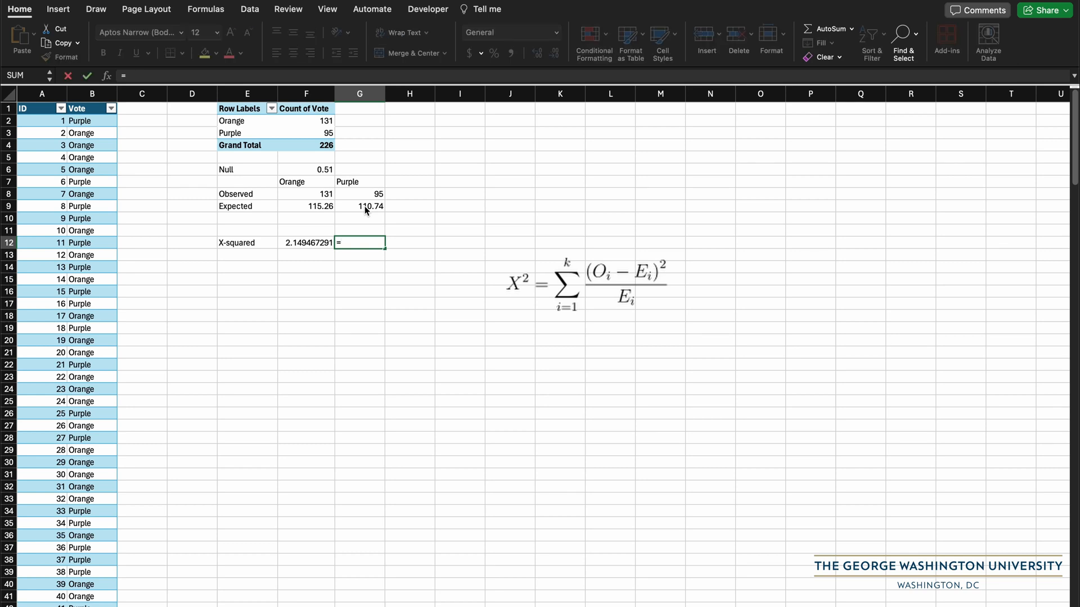
type("(")
left_click(363, 195)
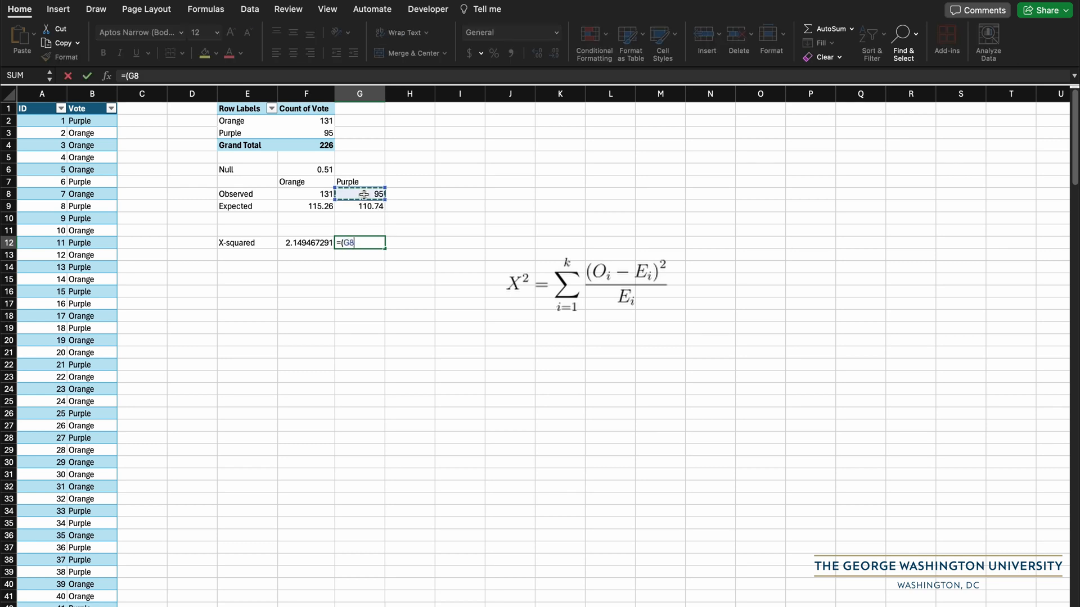
type("-")
left_click(362, 207)
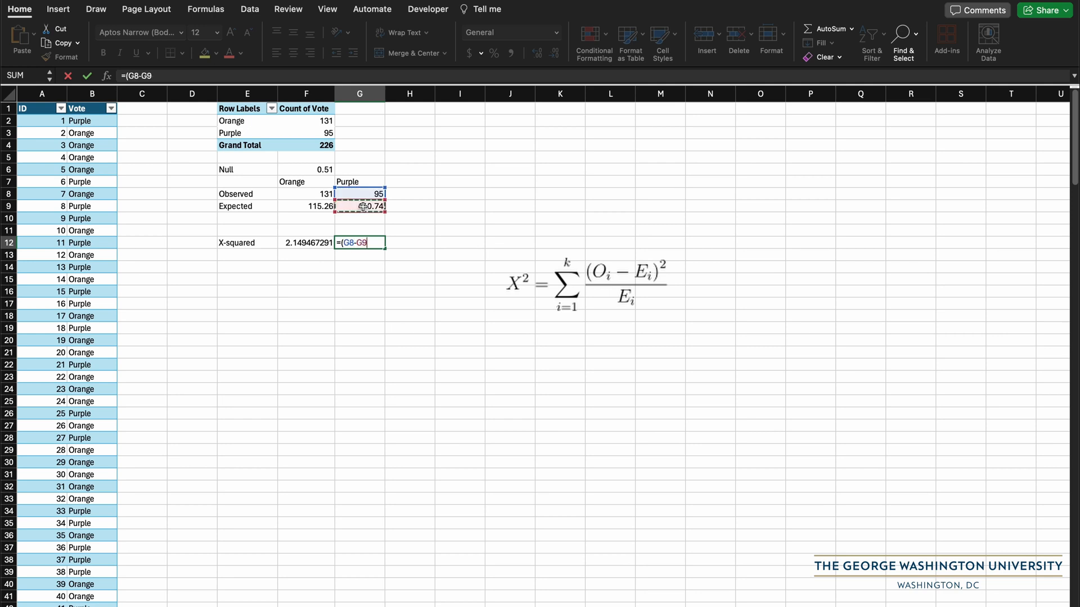
type(")^2/")
left_click(364, 206)
key("Return")
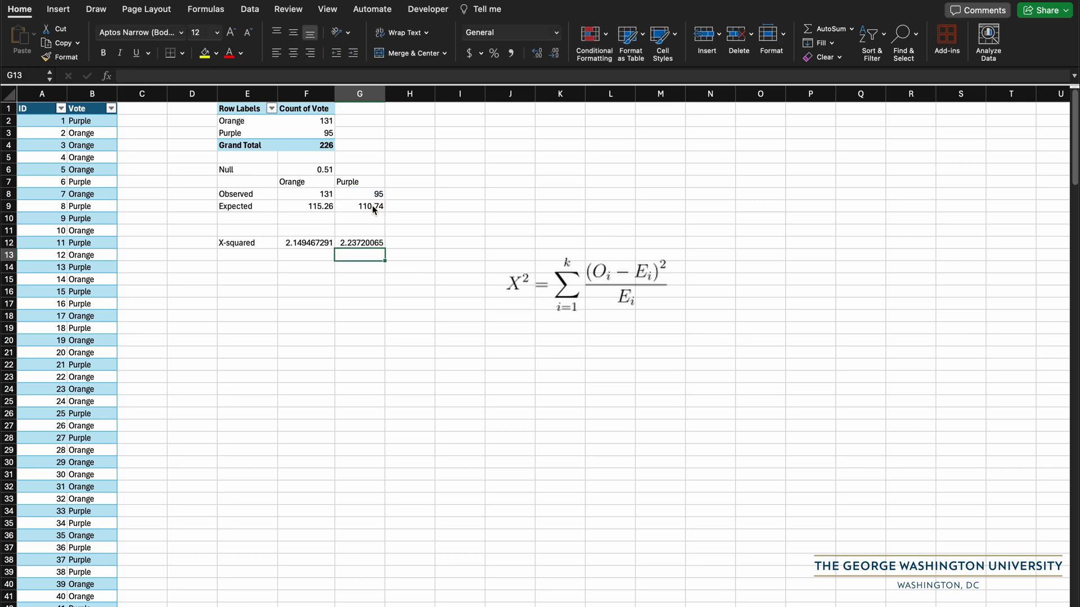
Step: Add up both components in H12 with =SUM(F12:G12) to get the chi-squared statistic
key("Up")
key("Right")
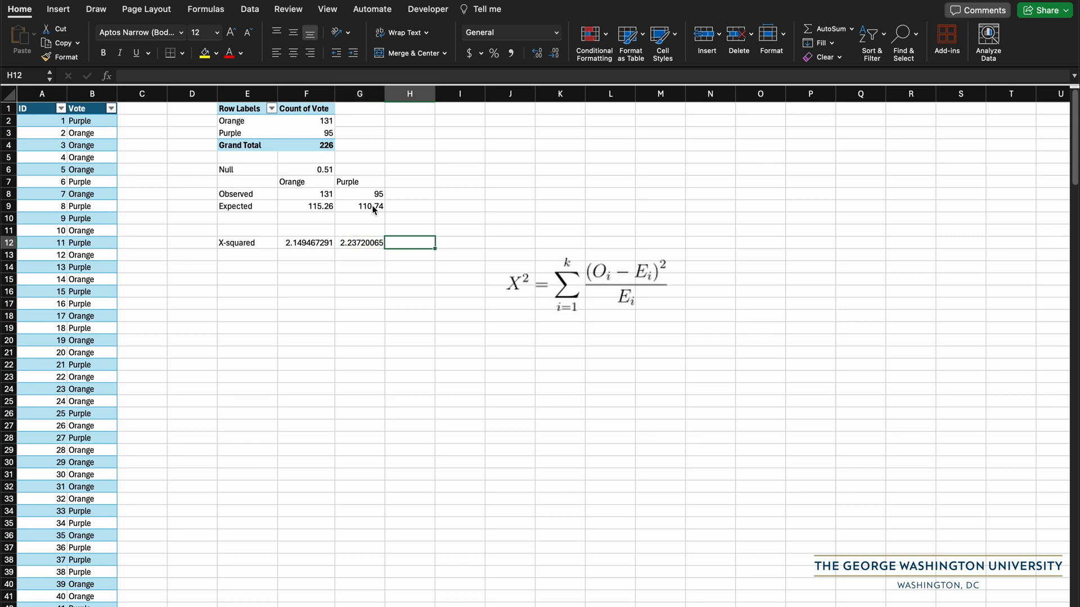
type("=SUM")
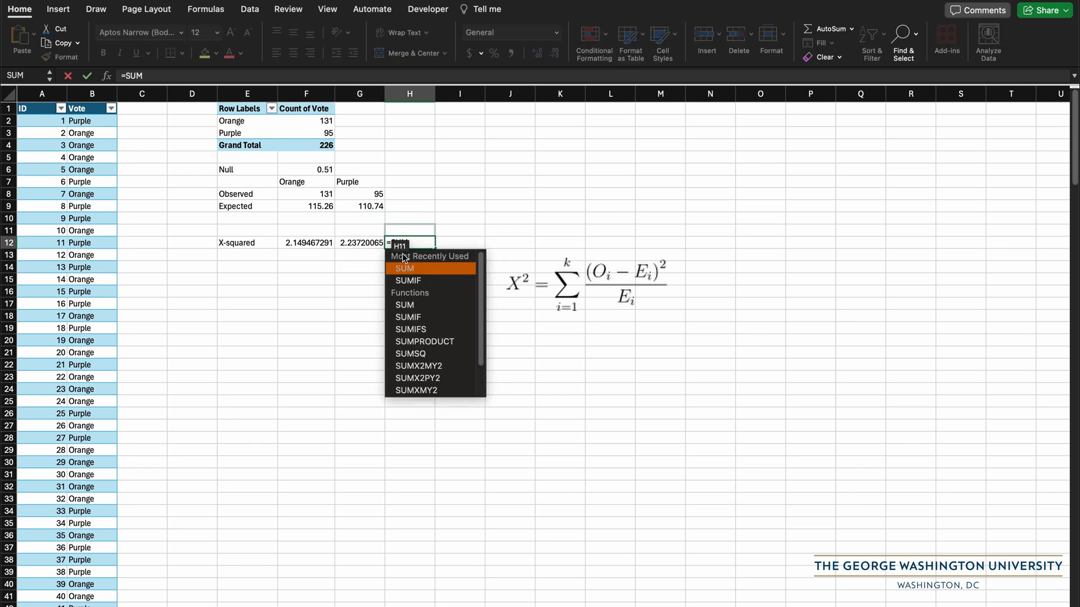
type("(")
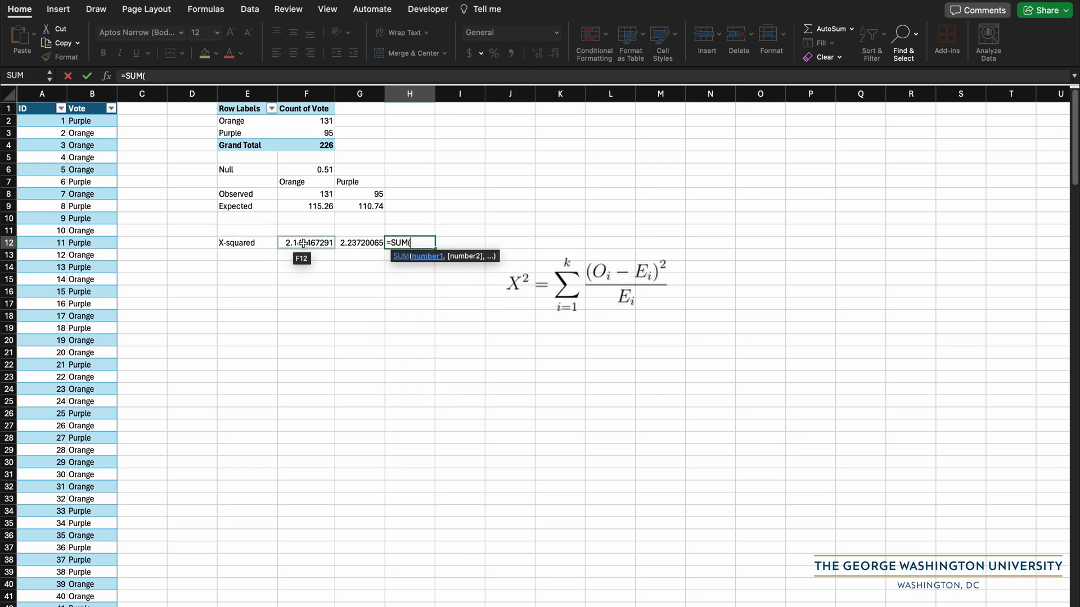
left_click_drag(301, 243, 351, 242)
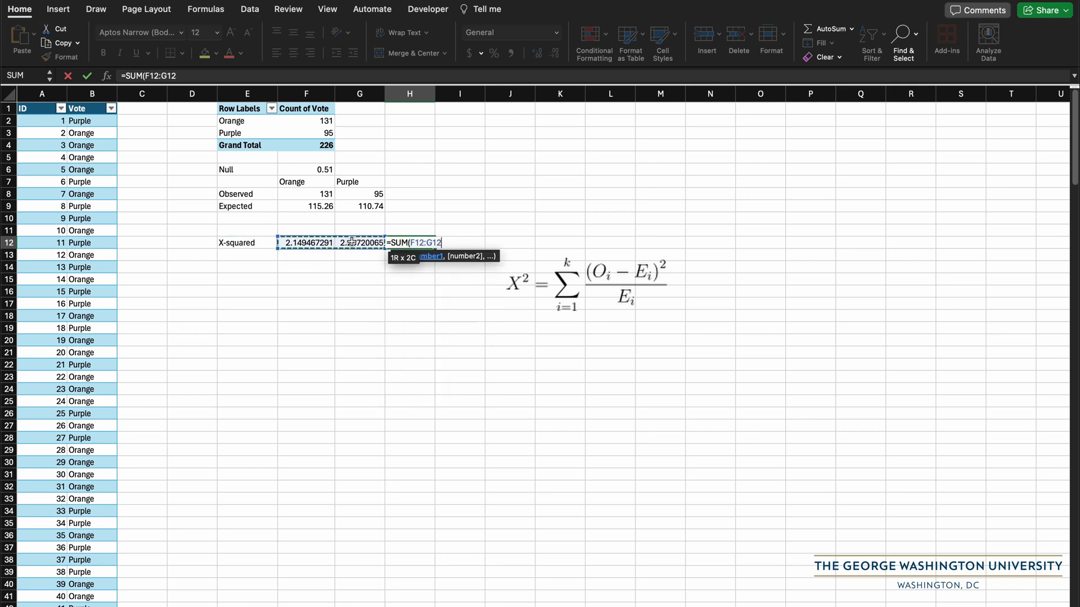
type(")")
key("Return")
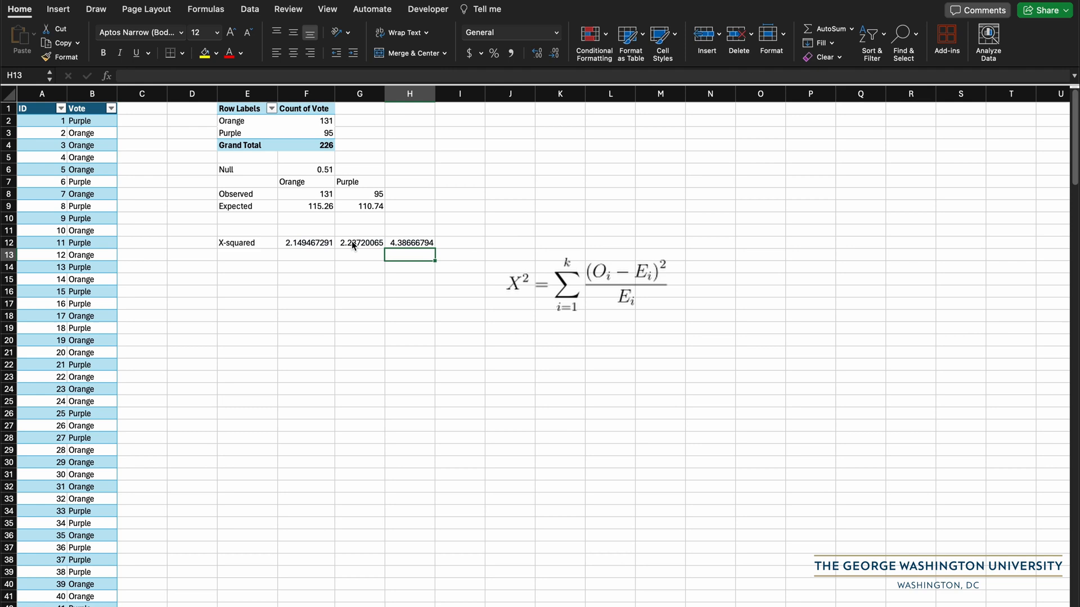
left_click(403, 243)
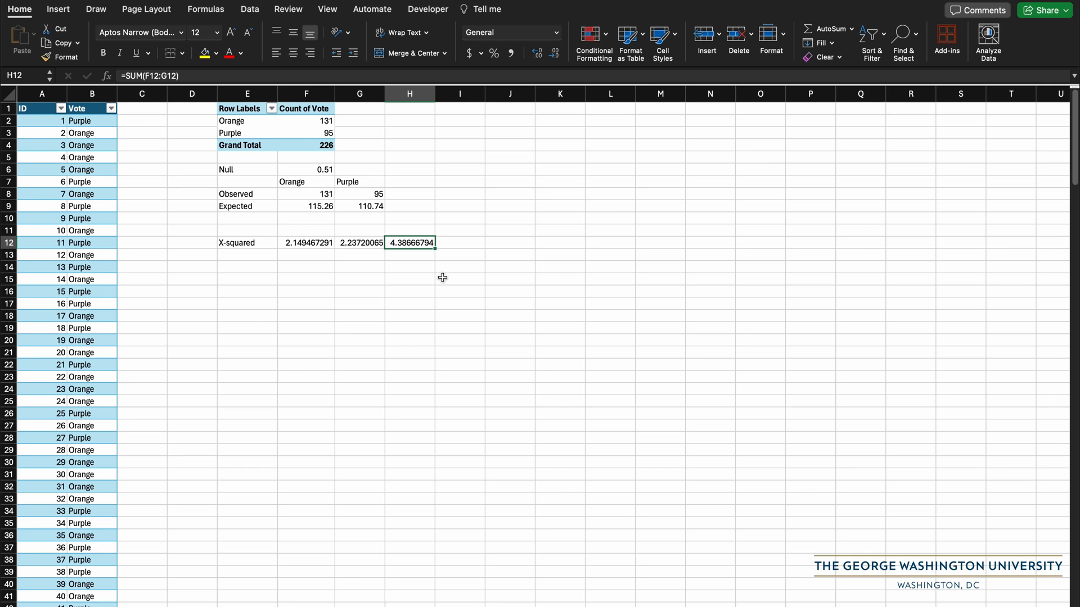
Step: Label E14 as Degrees of freedom and calculate them in F14 with =2-1
left_click(234, 265)
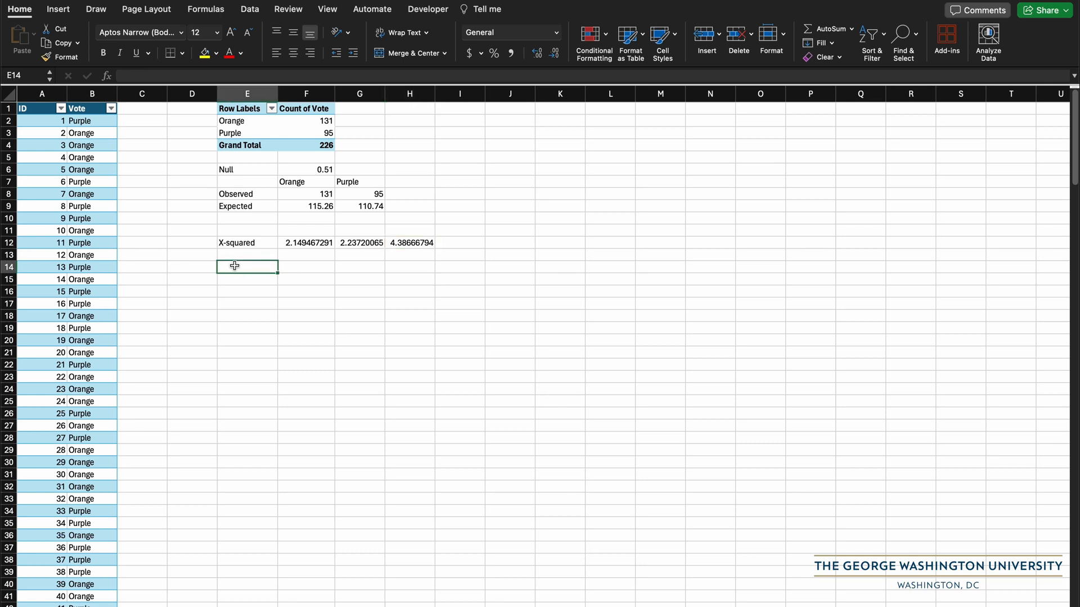
type("Degrees of freedom")
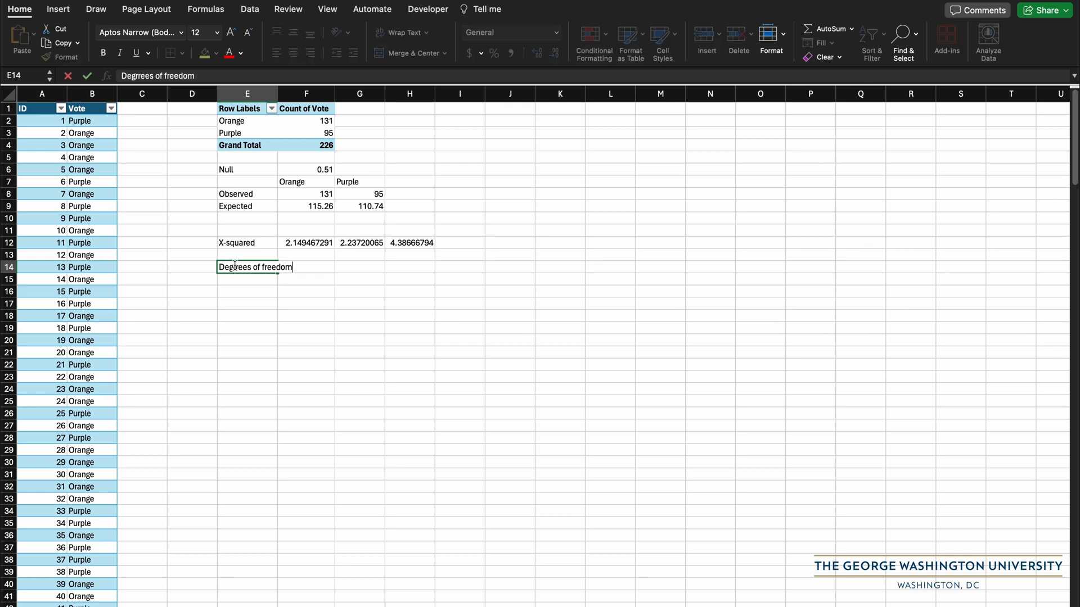
key("Tab")
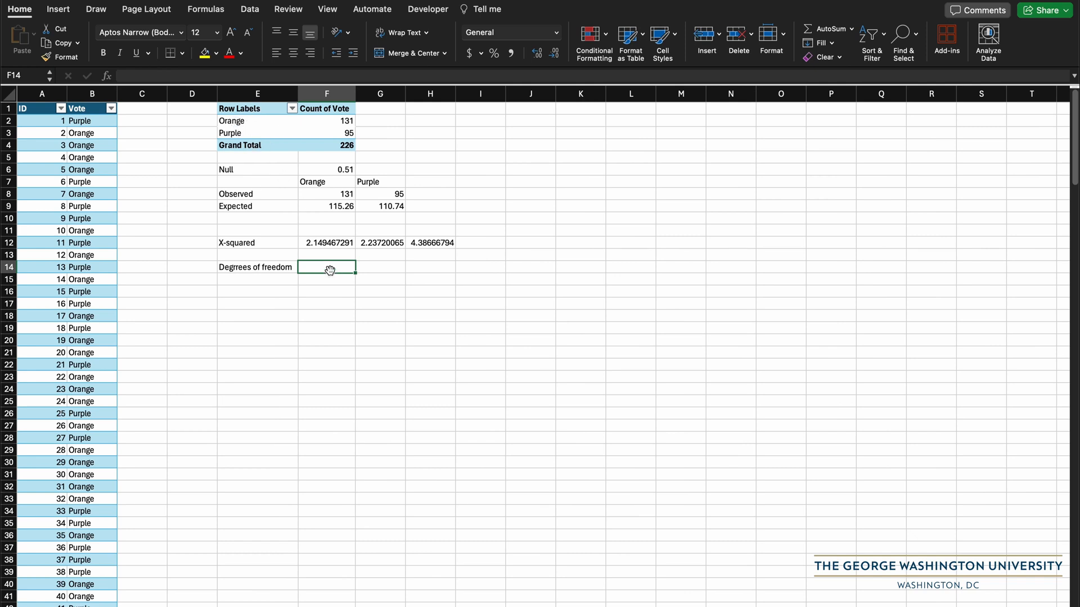
type("=2-1")
key("Return")
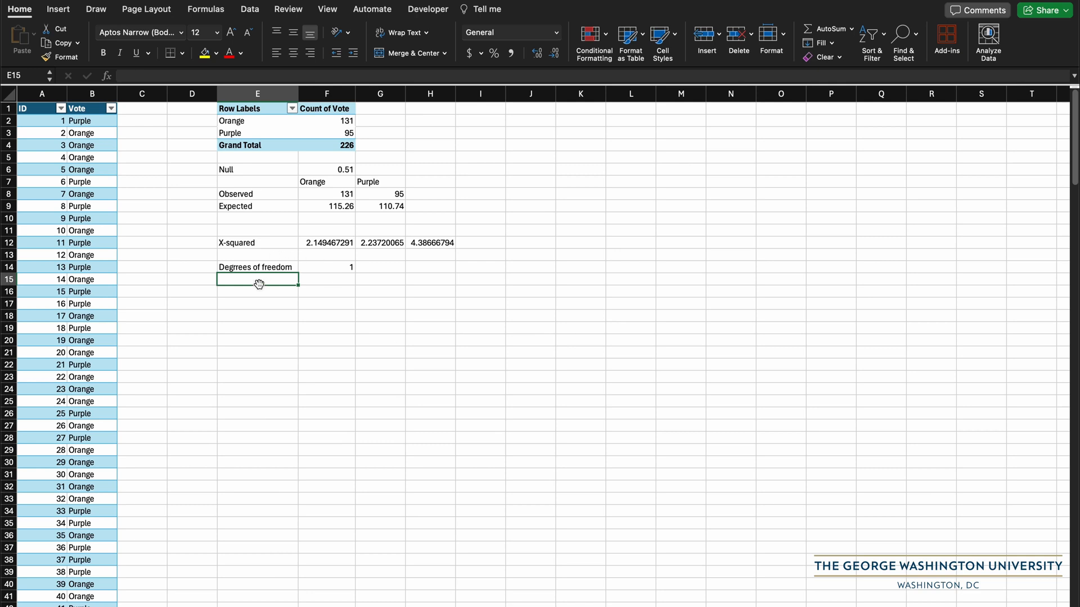
Step: Label E15 as Alpha and enter a significance level of 0.05 in F15
type("Alpha")
key("Tab")
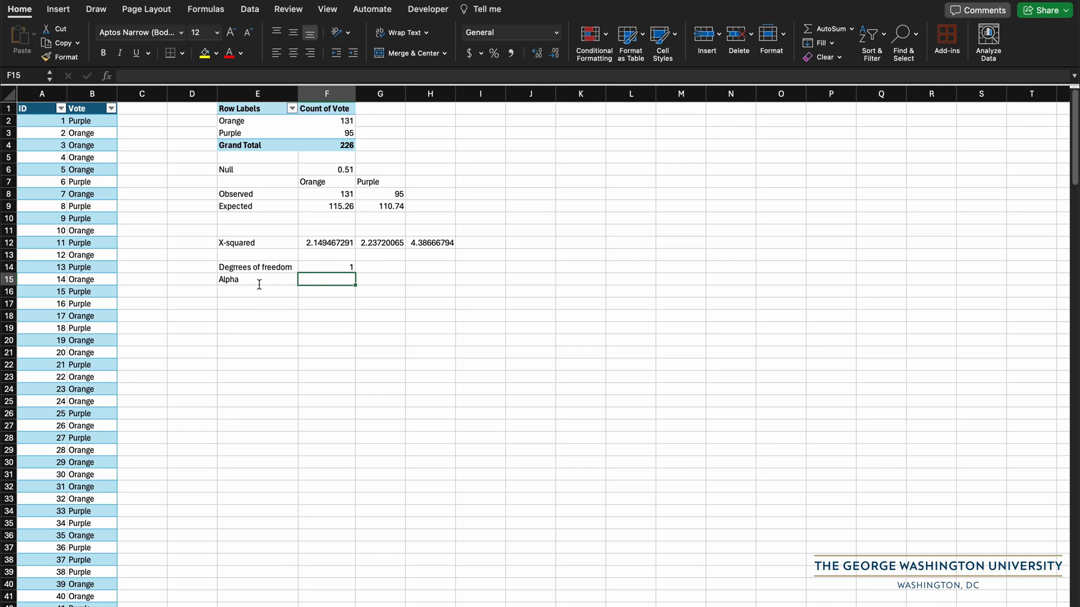
type("0.05")
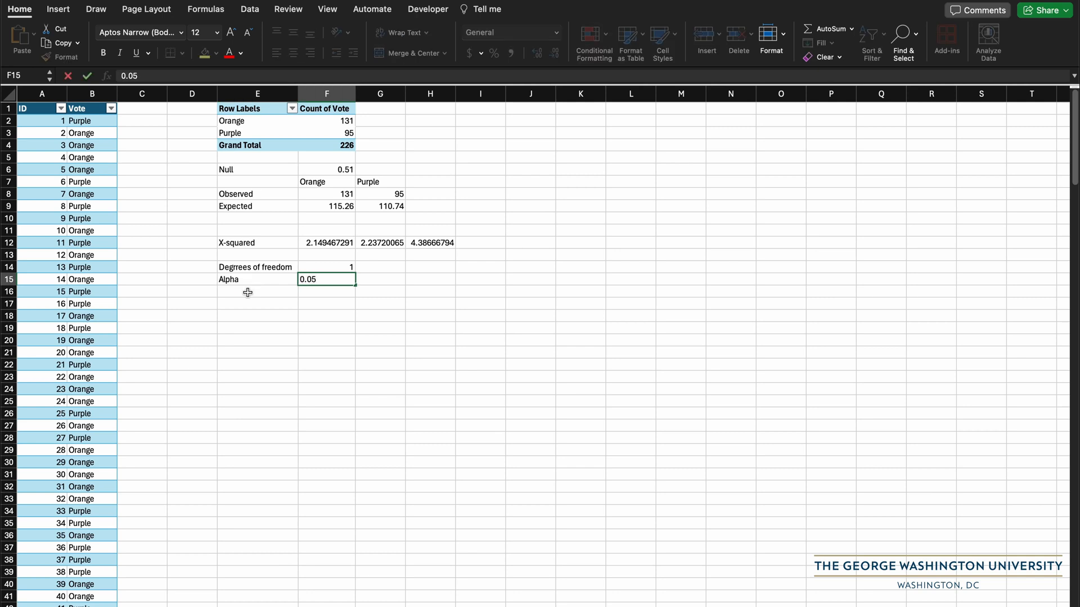
Step: Label E16 as Critical value below the Alpha row
left_click(247, 291)
type("Cr")
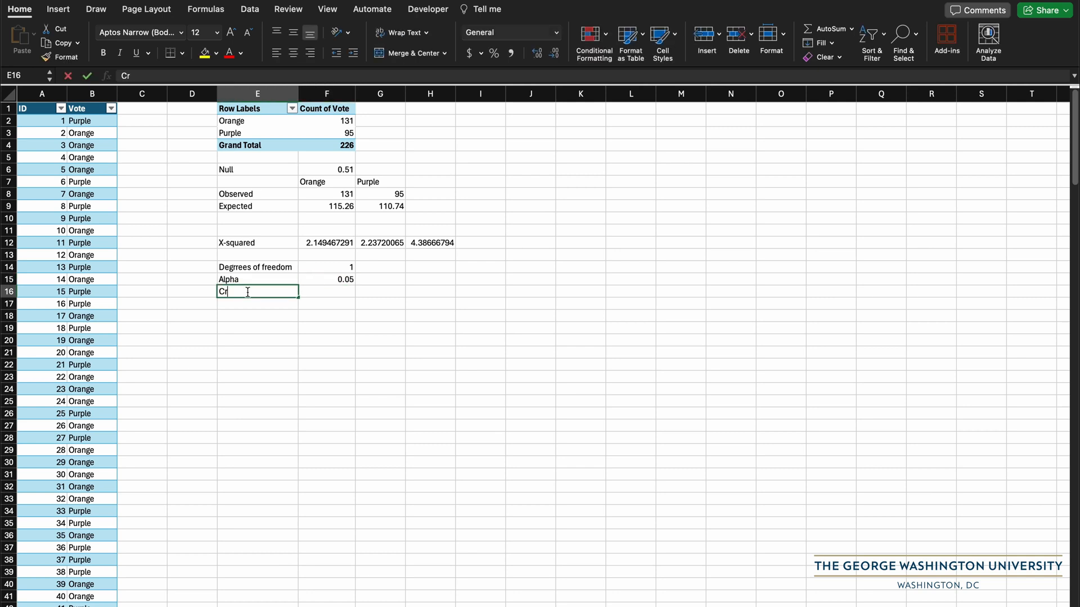
type("iti")
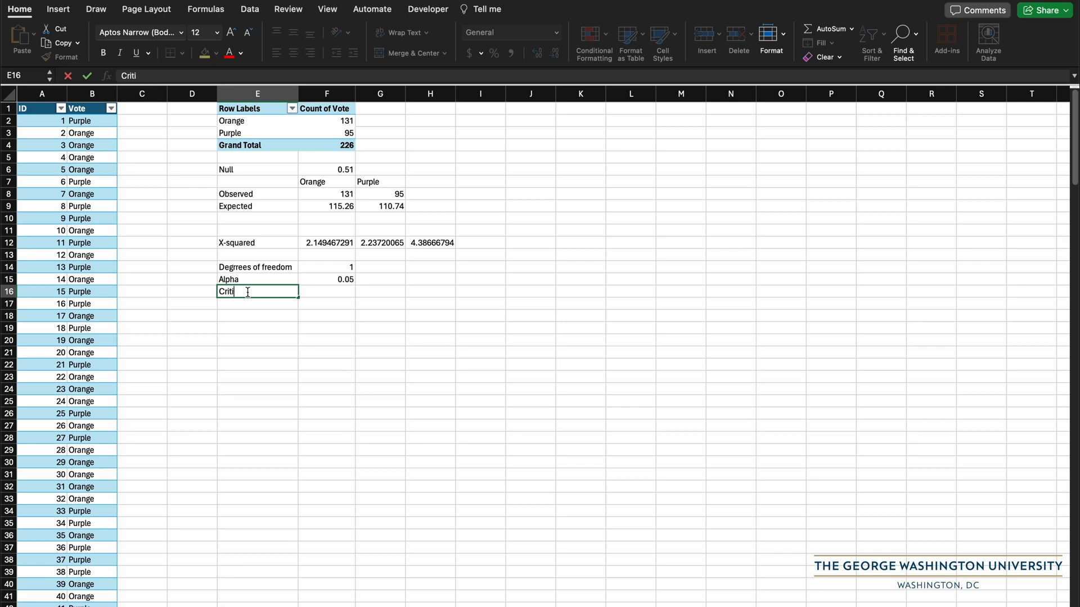
type("cal Value")
key("Tab")
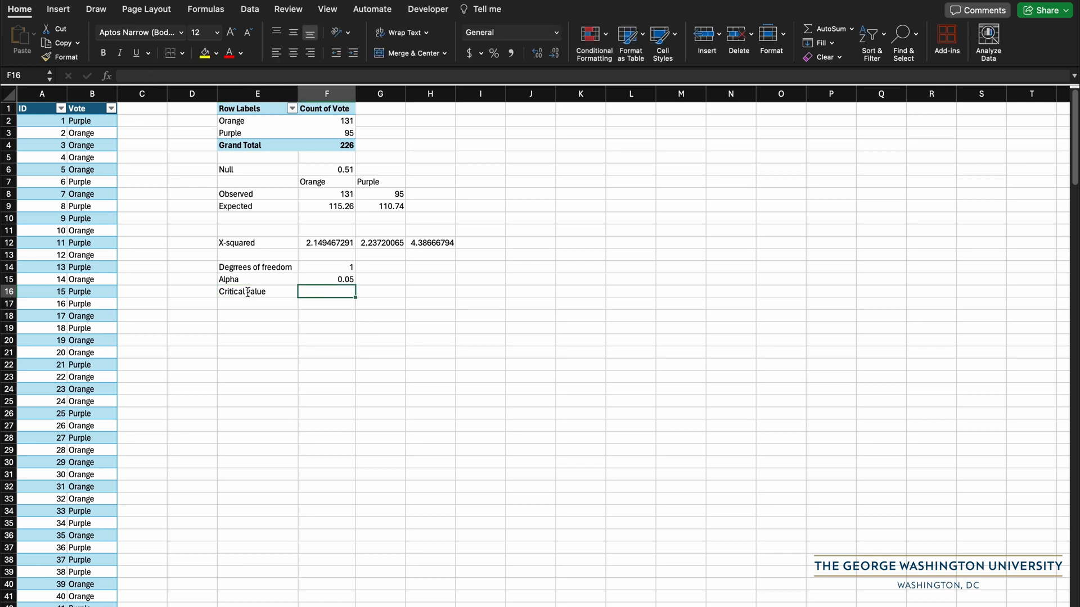
Step: Compute the chi-squared critical value in F16 with the formula =CHISQ.INV(1-F15,F14)
type("=CHI")
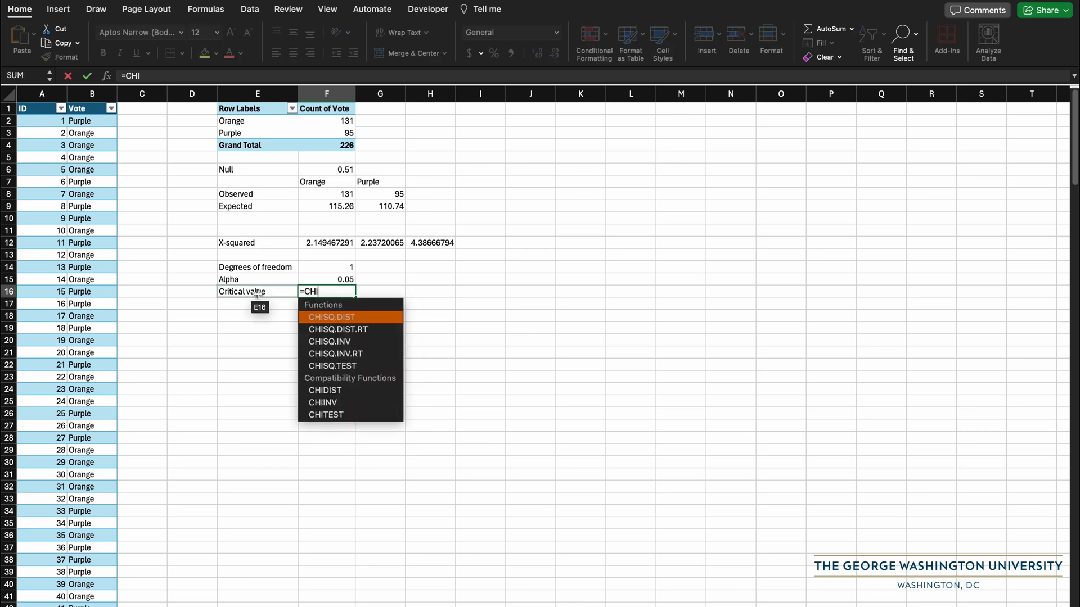
double_click(349, 342)
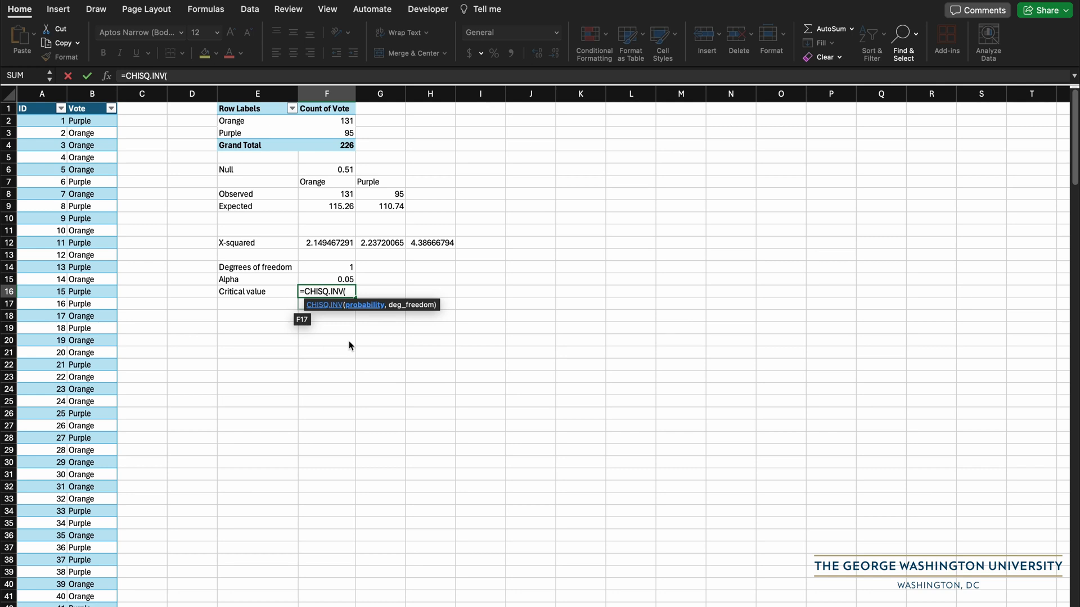
type("1-")
left_click(347, 280)
type(",")
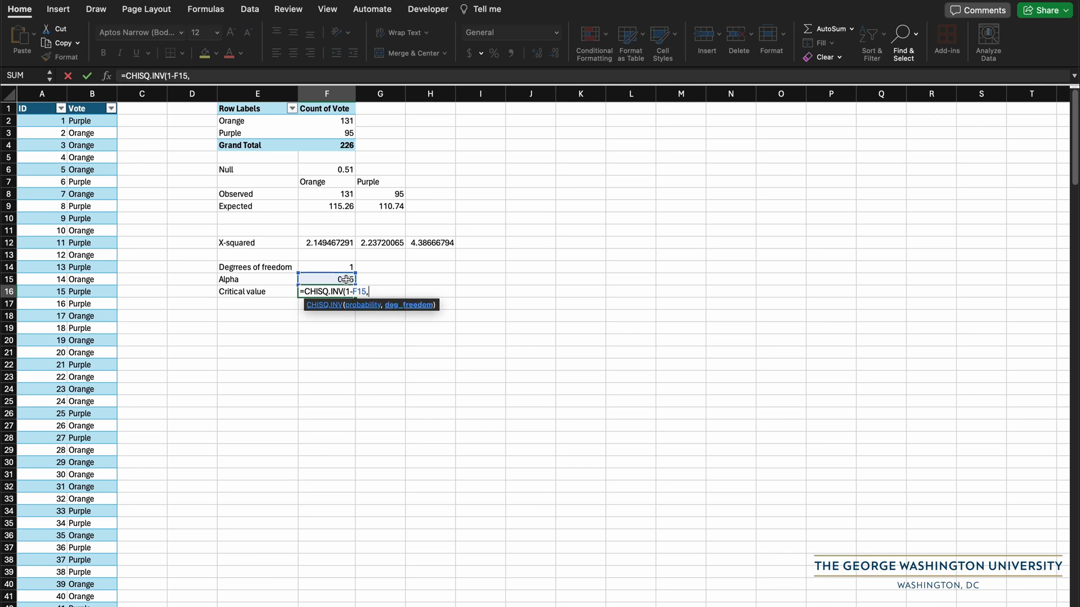
left_click(342, 266)
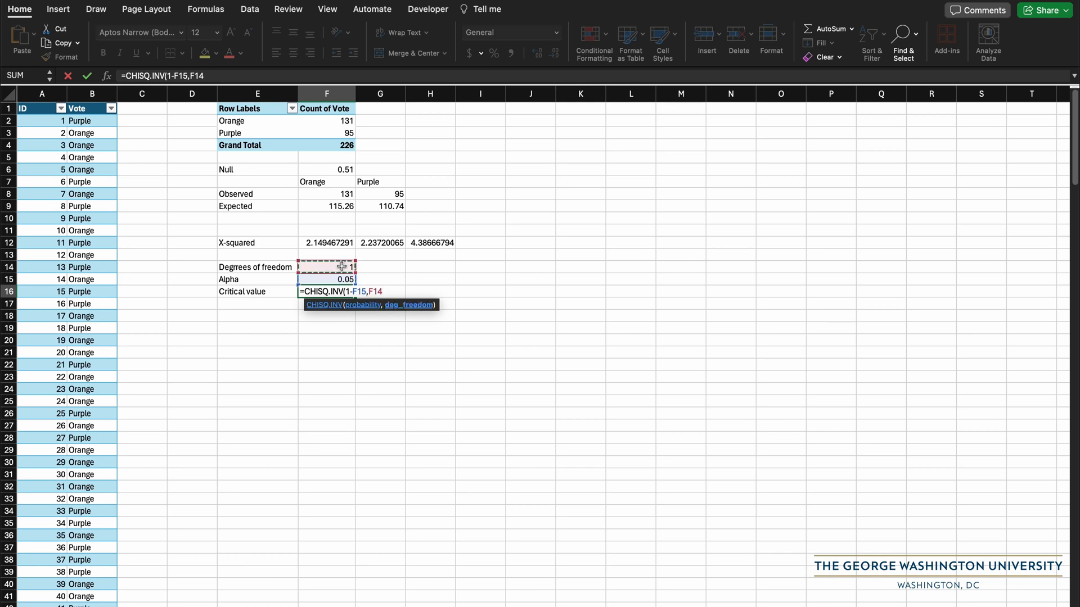
type(")")
key("Return")
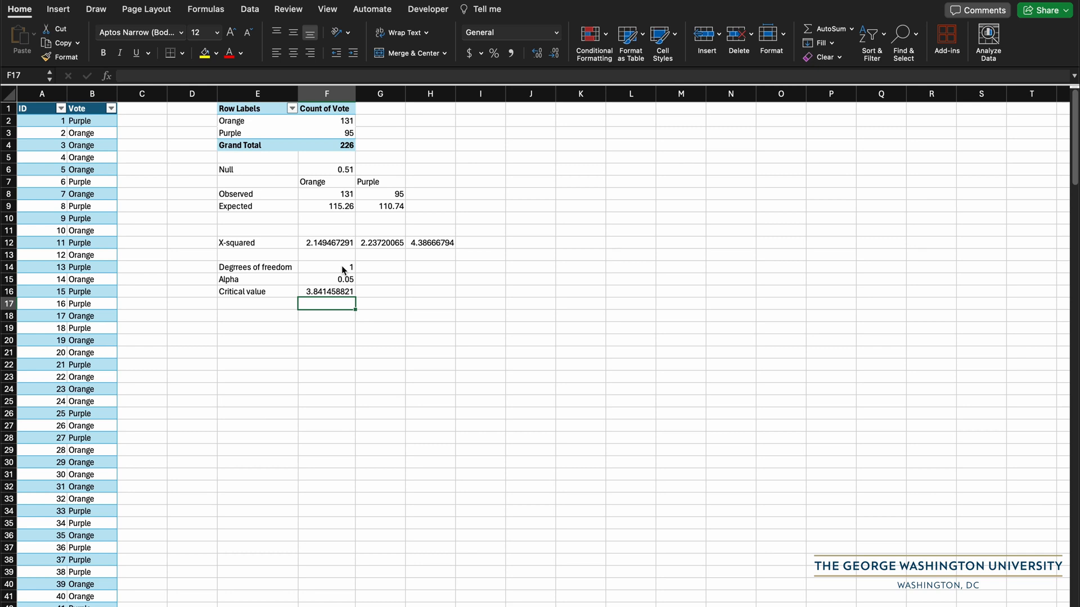
Step: Check the chi-squared statistic in H12 against the critical value, and label E17 as p value
left_click(437, 243)
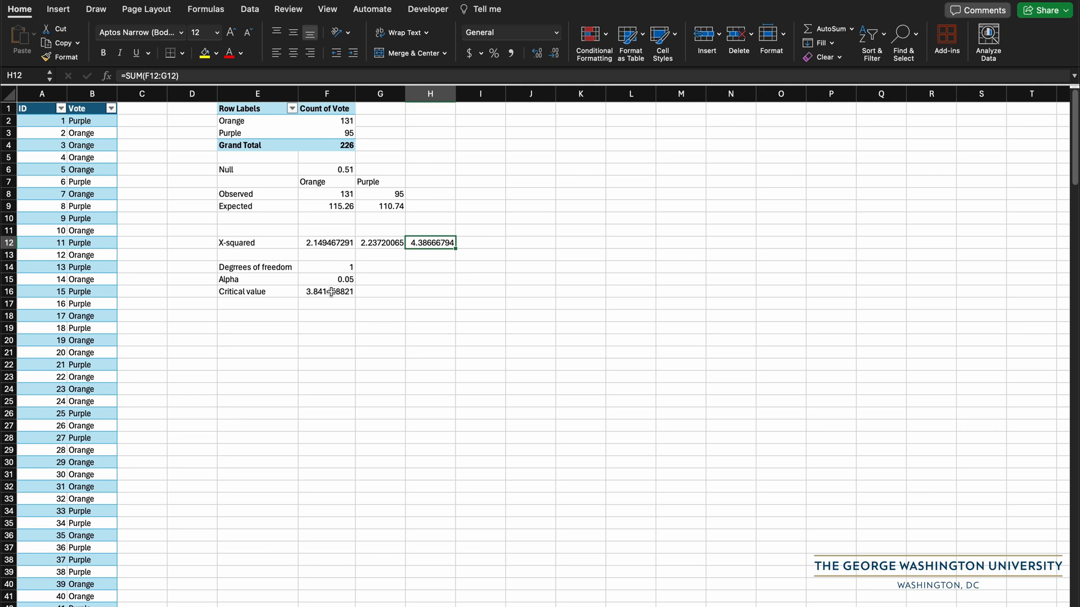
left_click(267, 306)
type("p value")
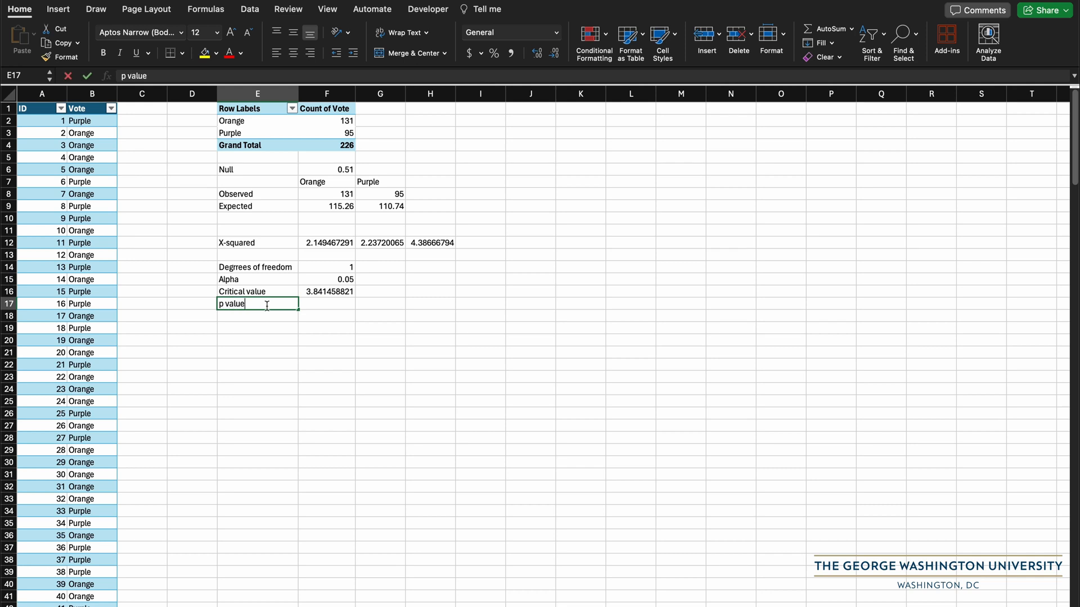
key("Tab")
Step: Compute the p value in F17 with the formula =1-CHISQ.DIST(H12,F14,TRUE) and select the result cell
type("=")
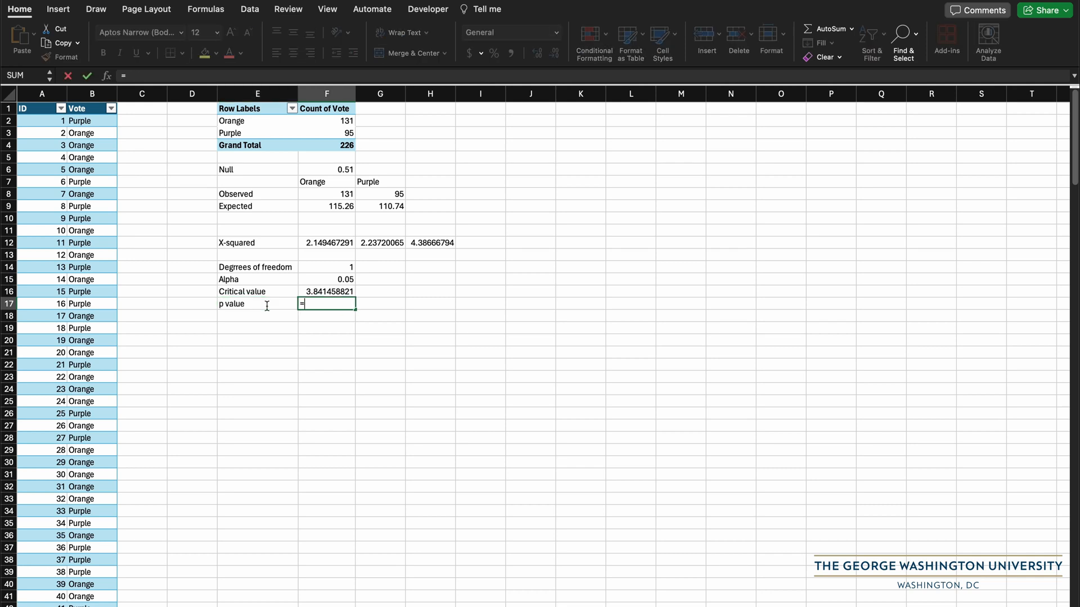
type("1-CH")
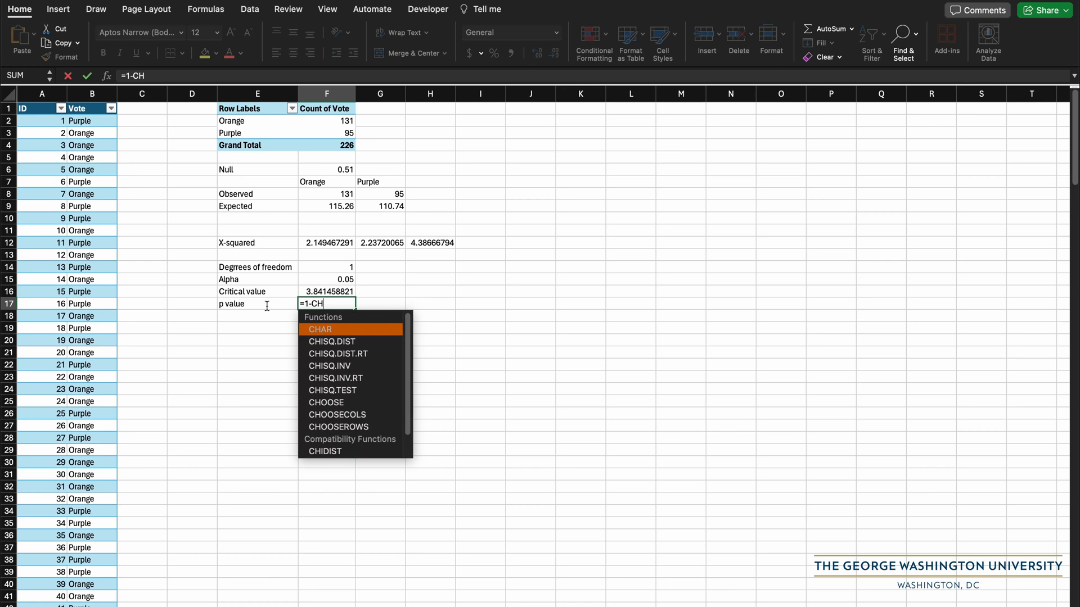
double_click(349, 342)
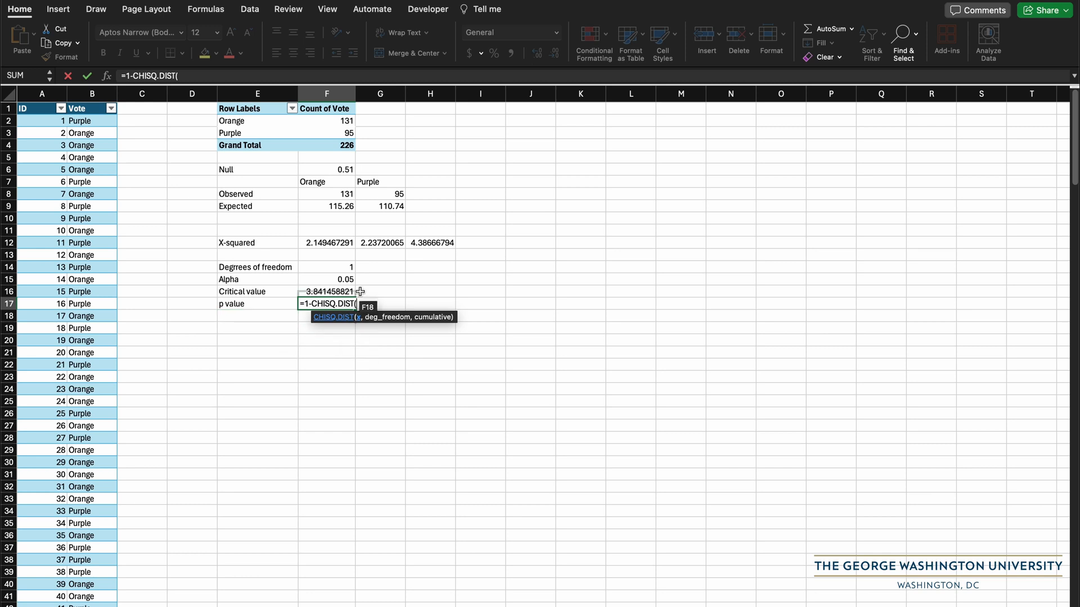
left_click(426, 241)
type(",")
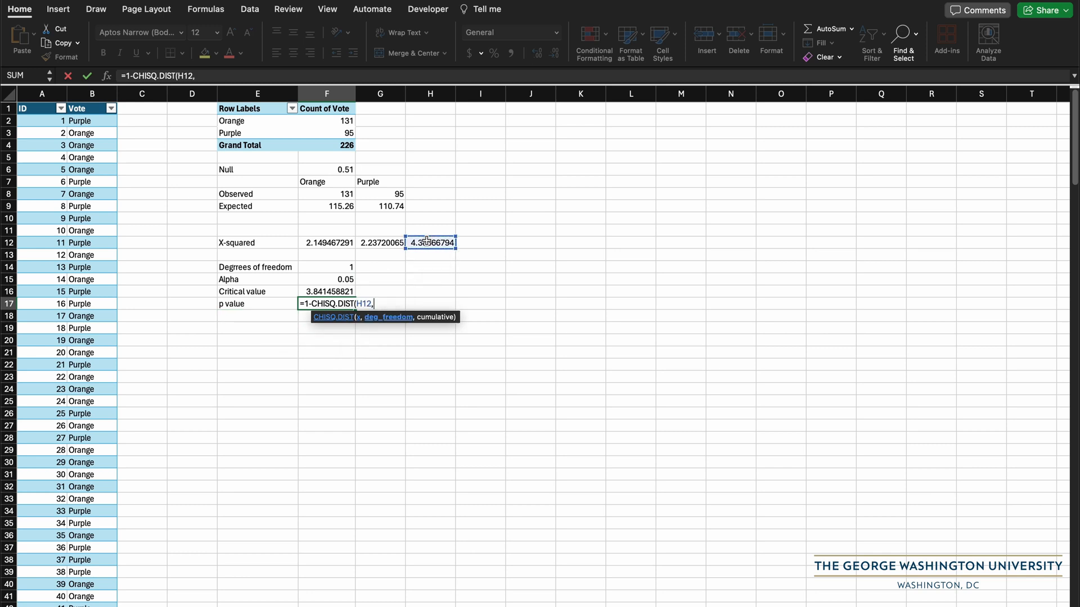
left_click(335, 268)
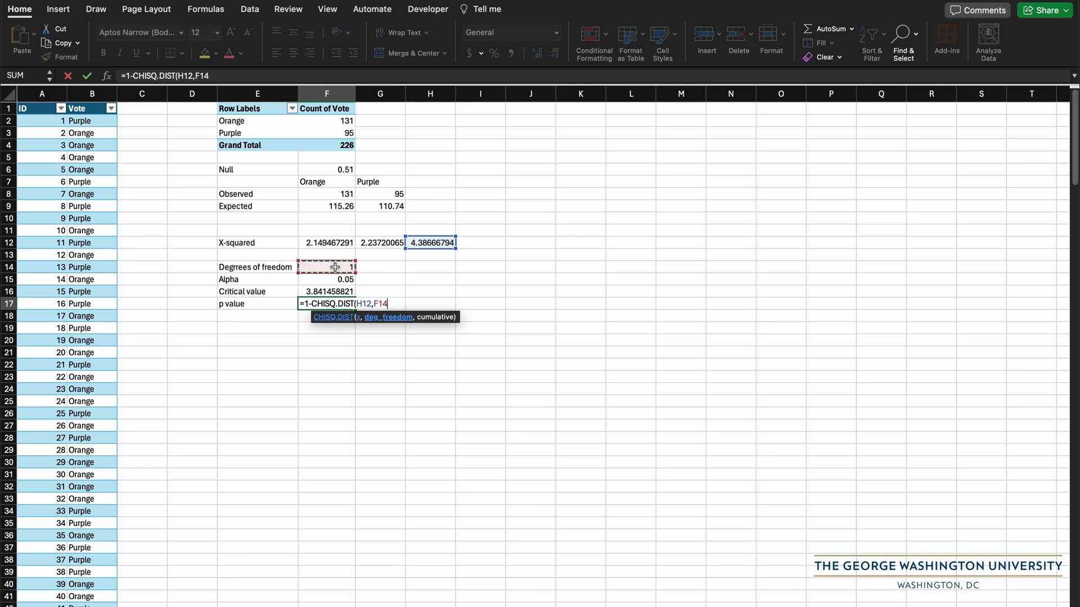
type(",")
double_click(441, 343)
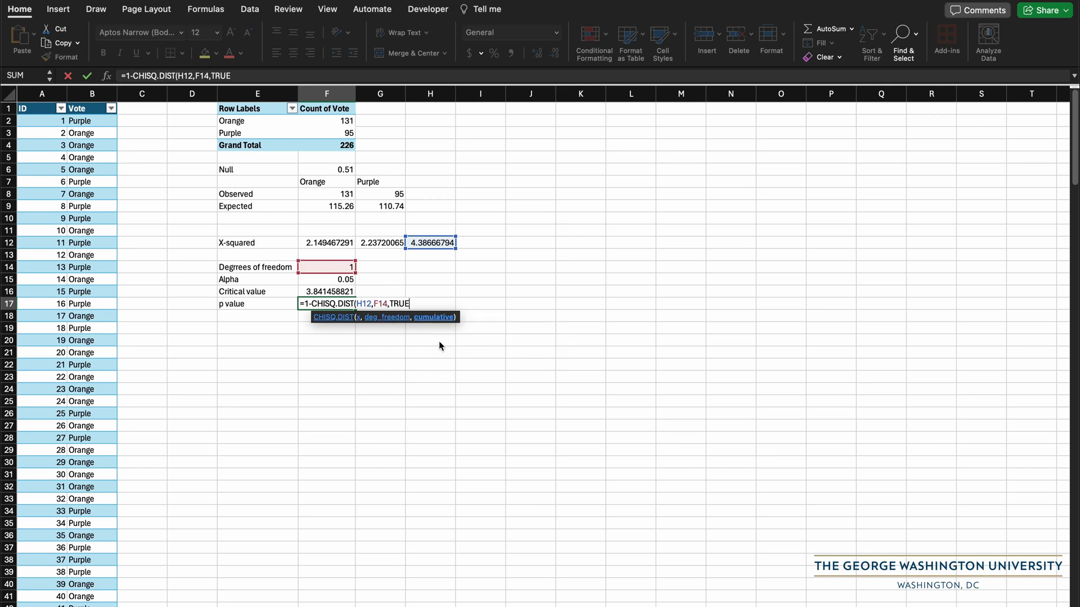
type(")")
key("Return")
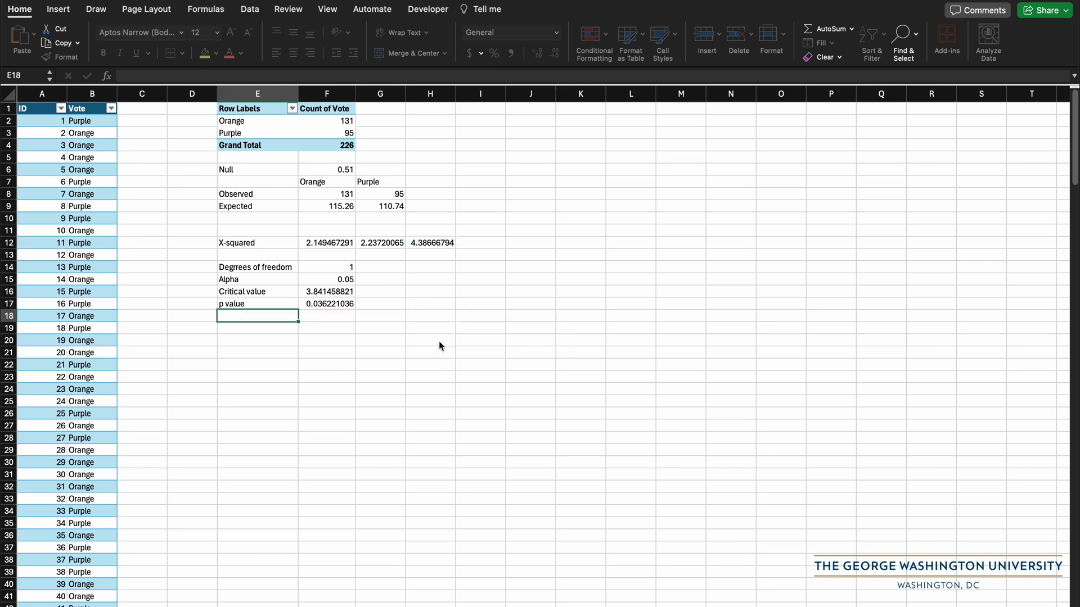
key("Up")
key("Right")
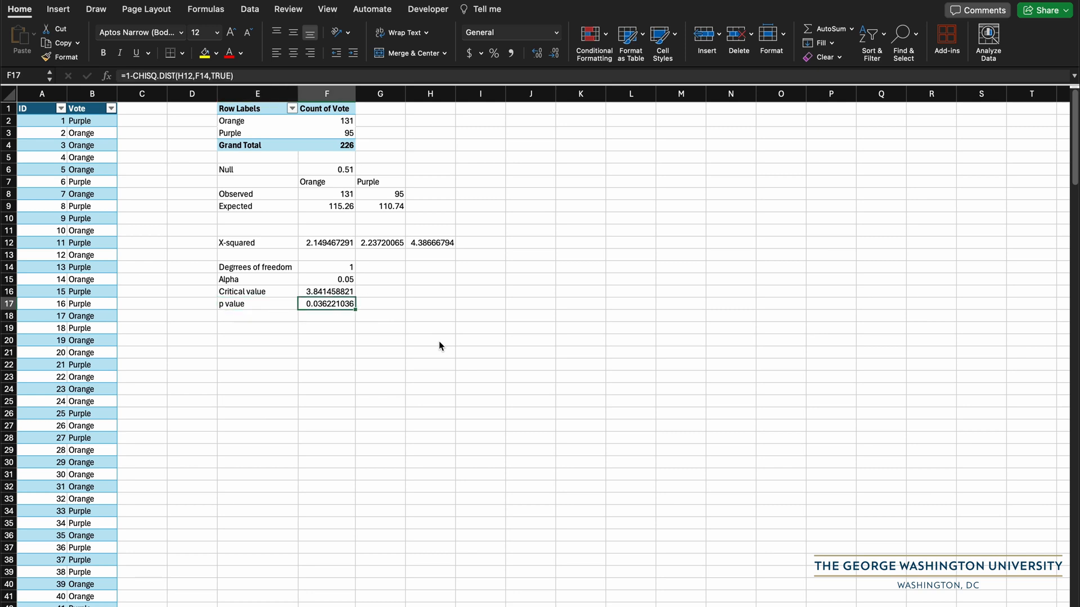